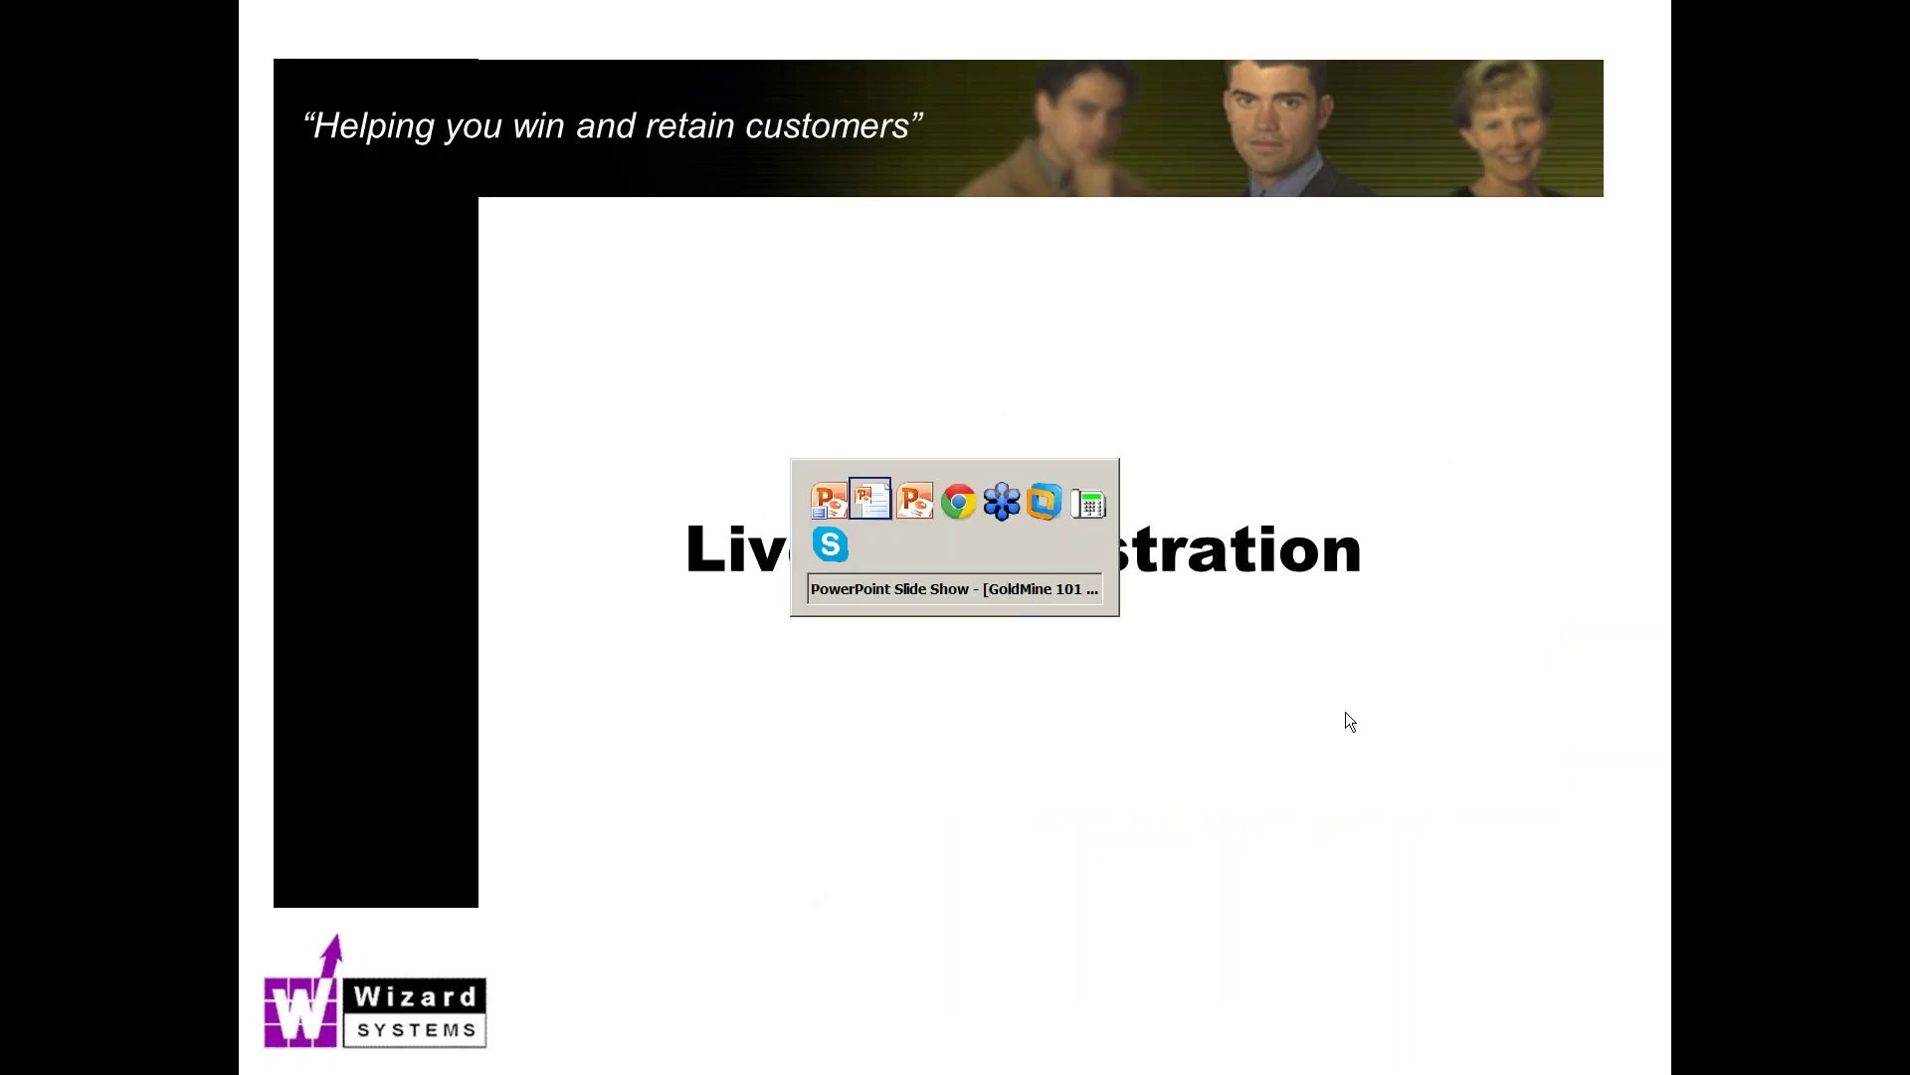
key("alt+Tab")
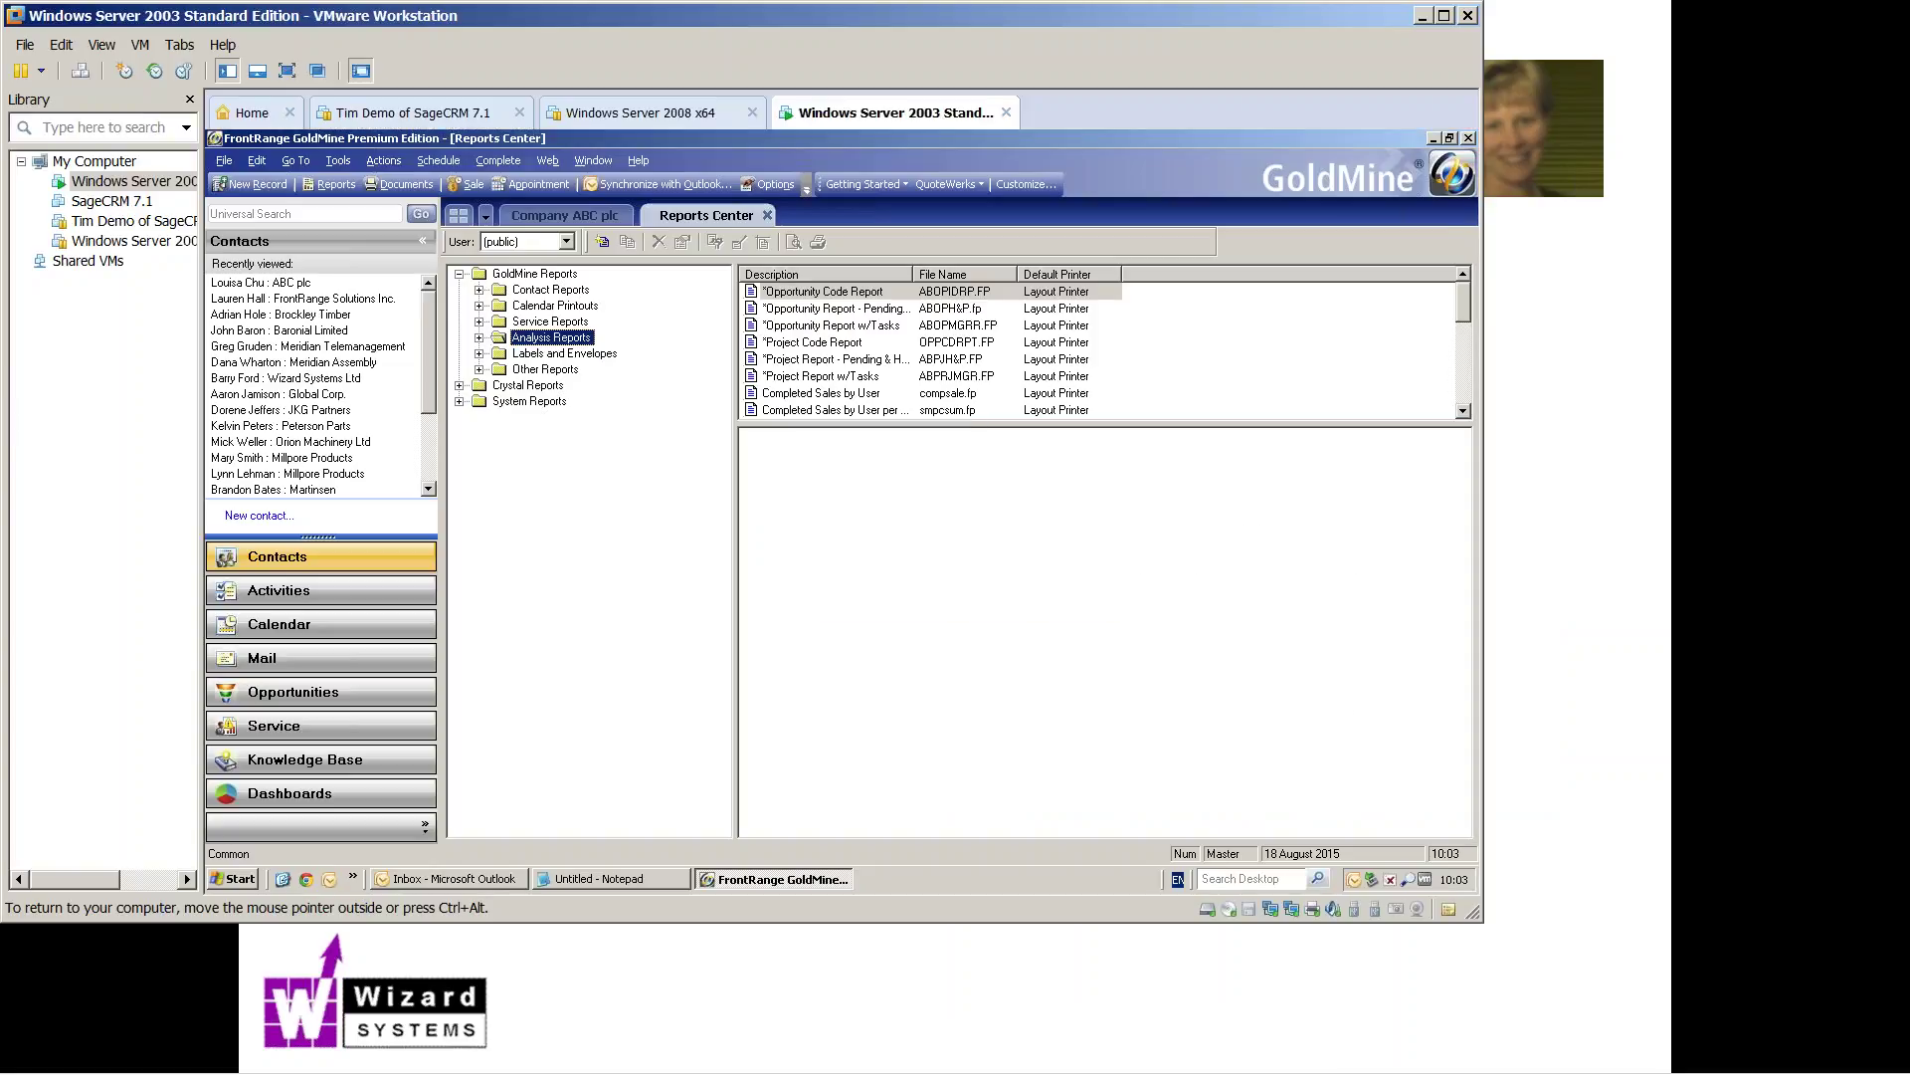
Bring the GoldMine VM to full screen and keep (public) as the Reports Center user
left_click(287, 71)
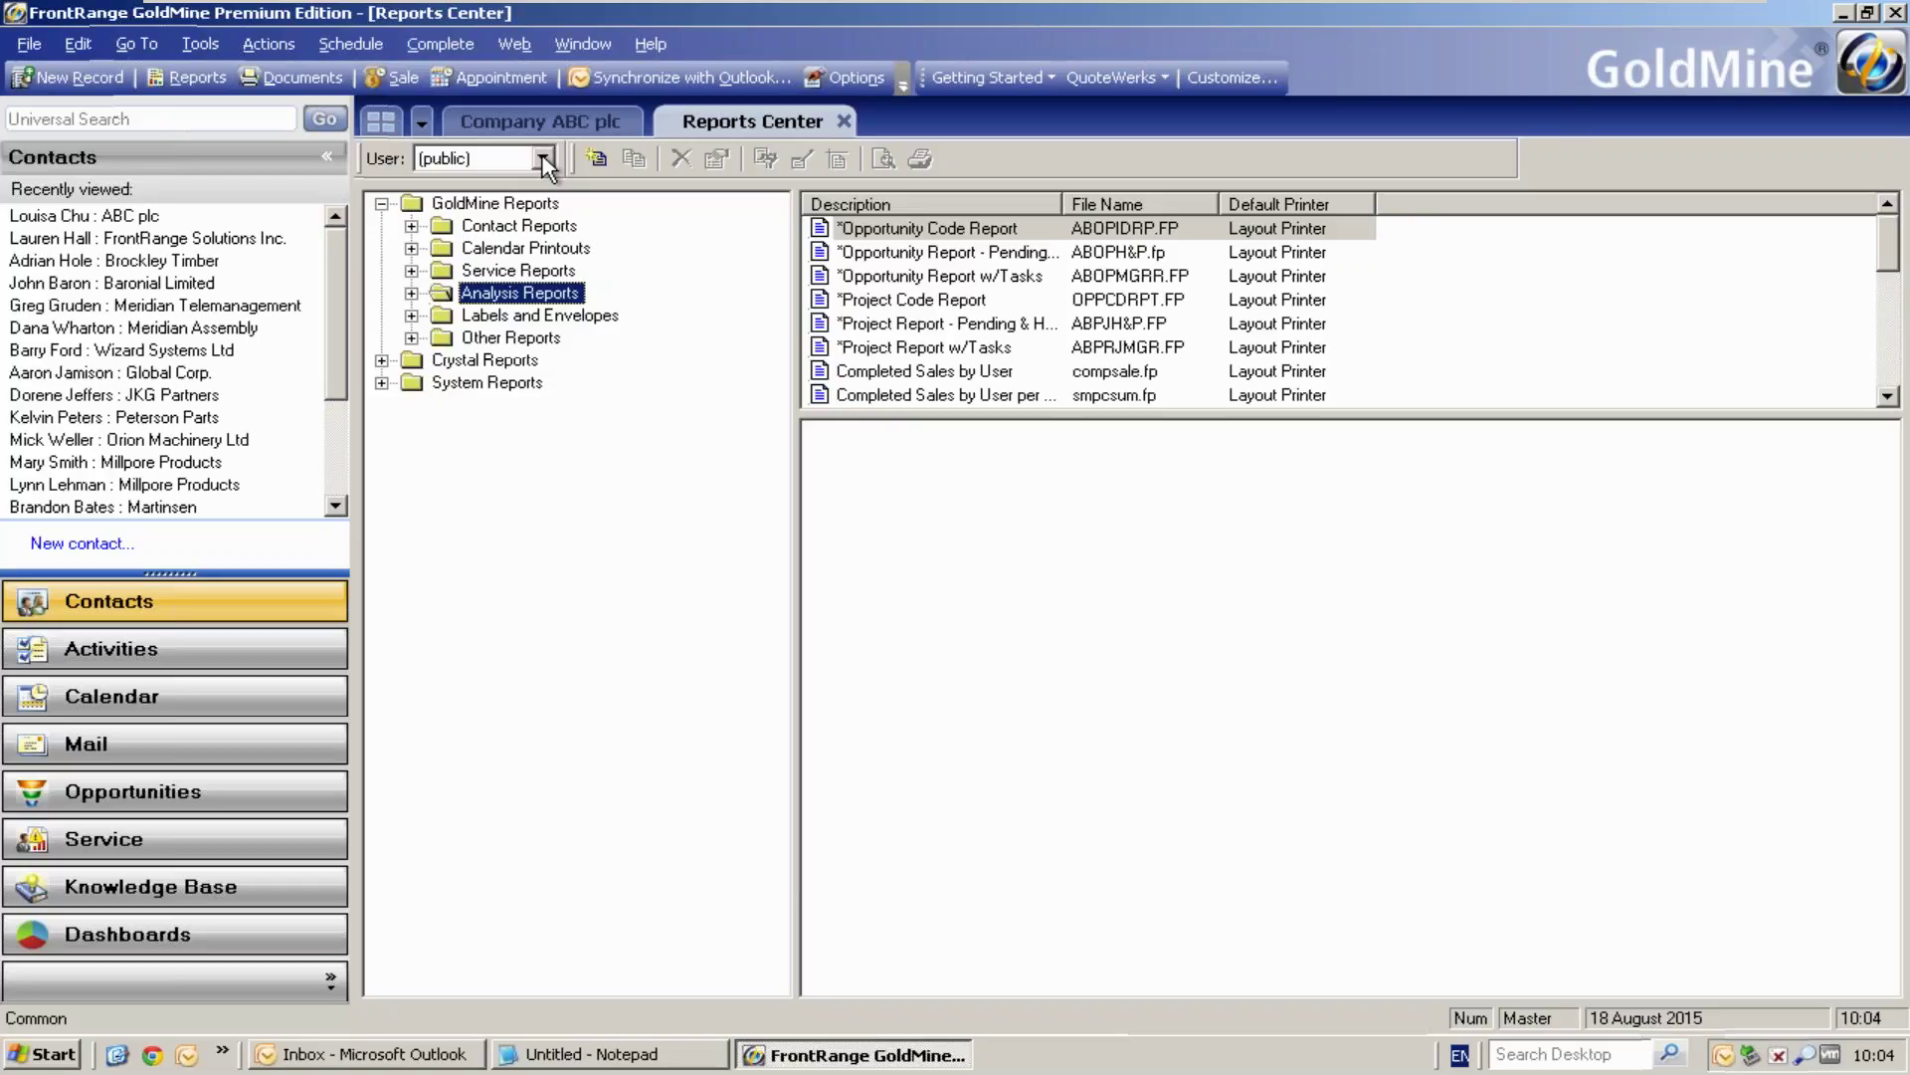
left_click(543, 160)
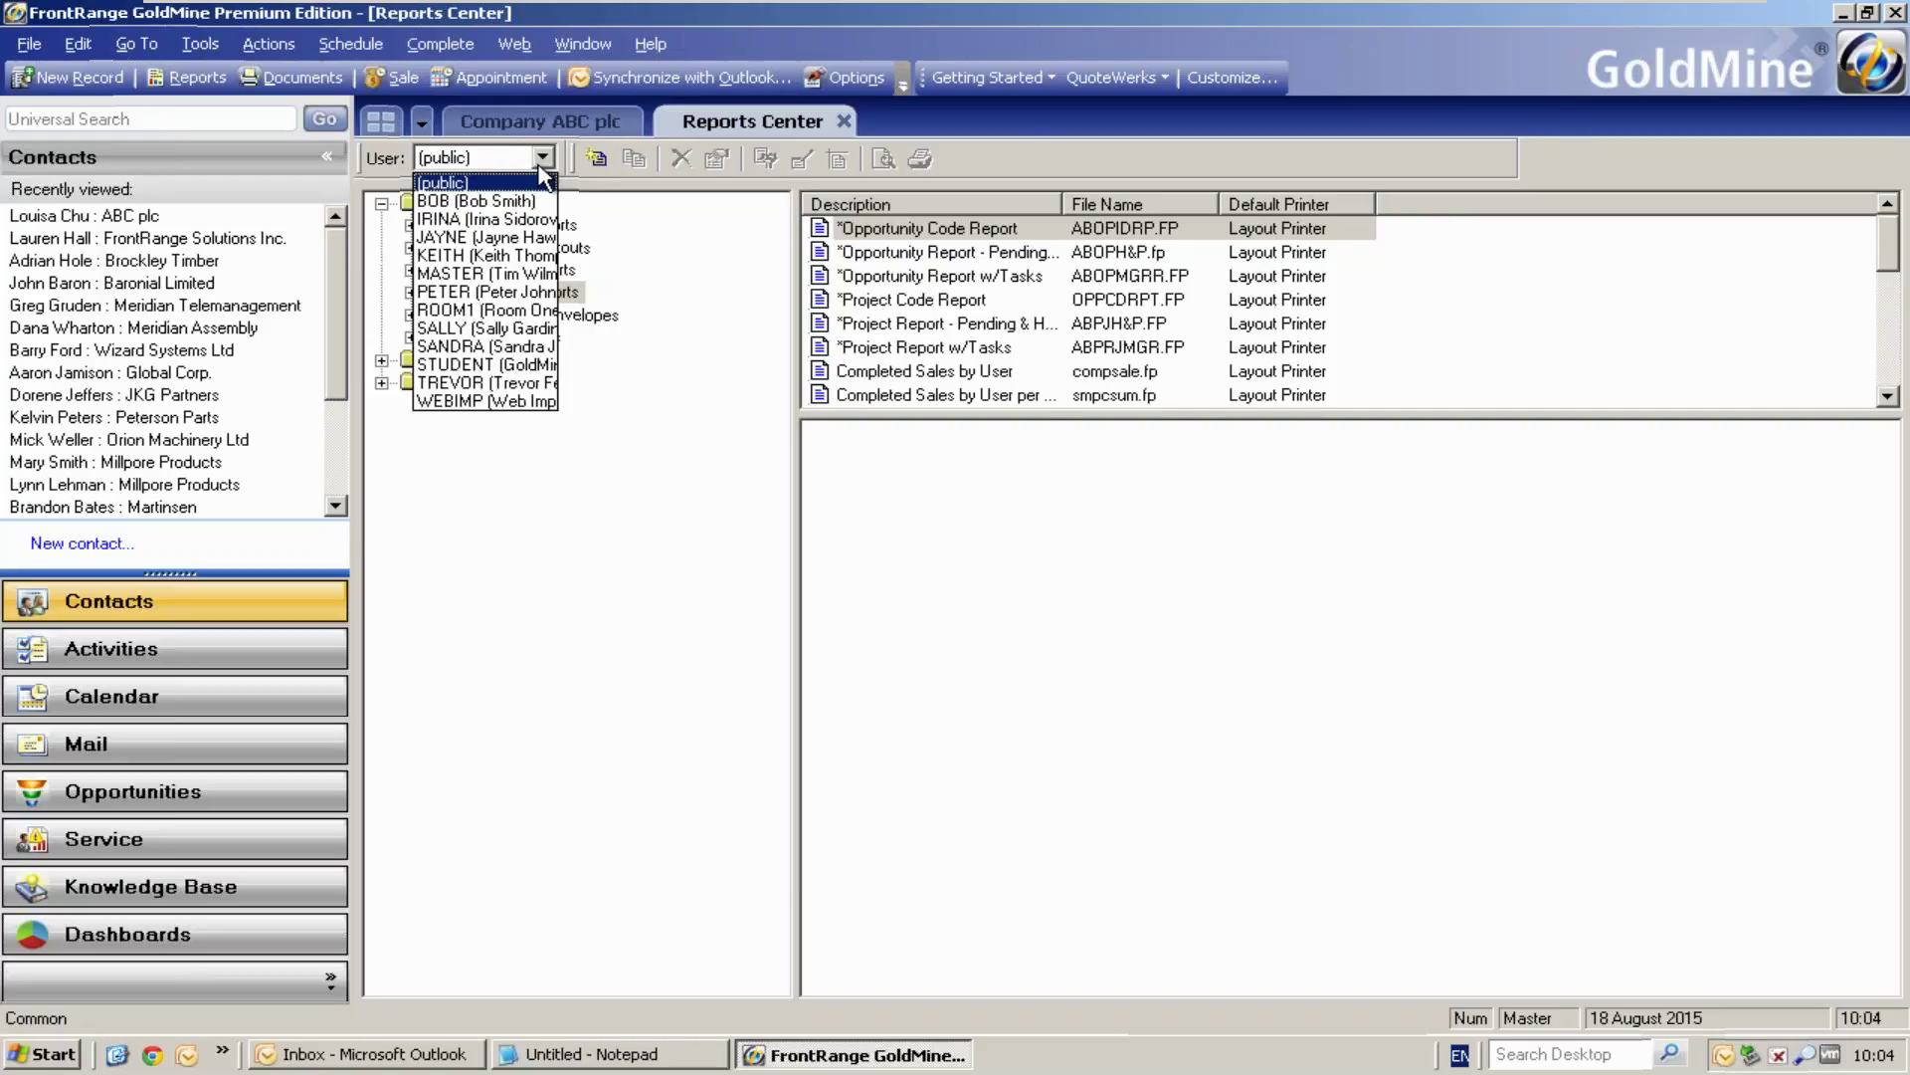
left_click(390, 177)
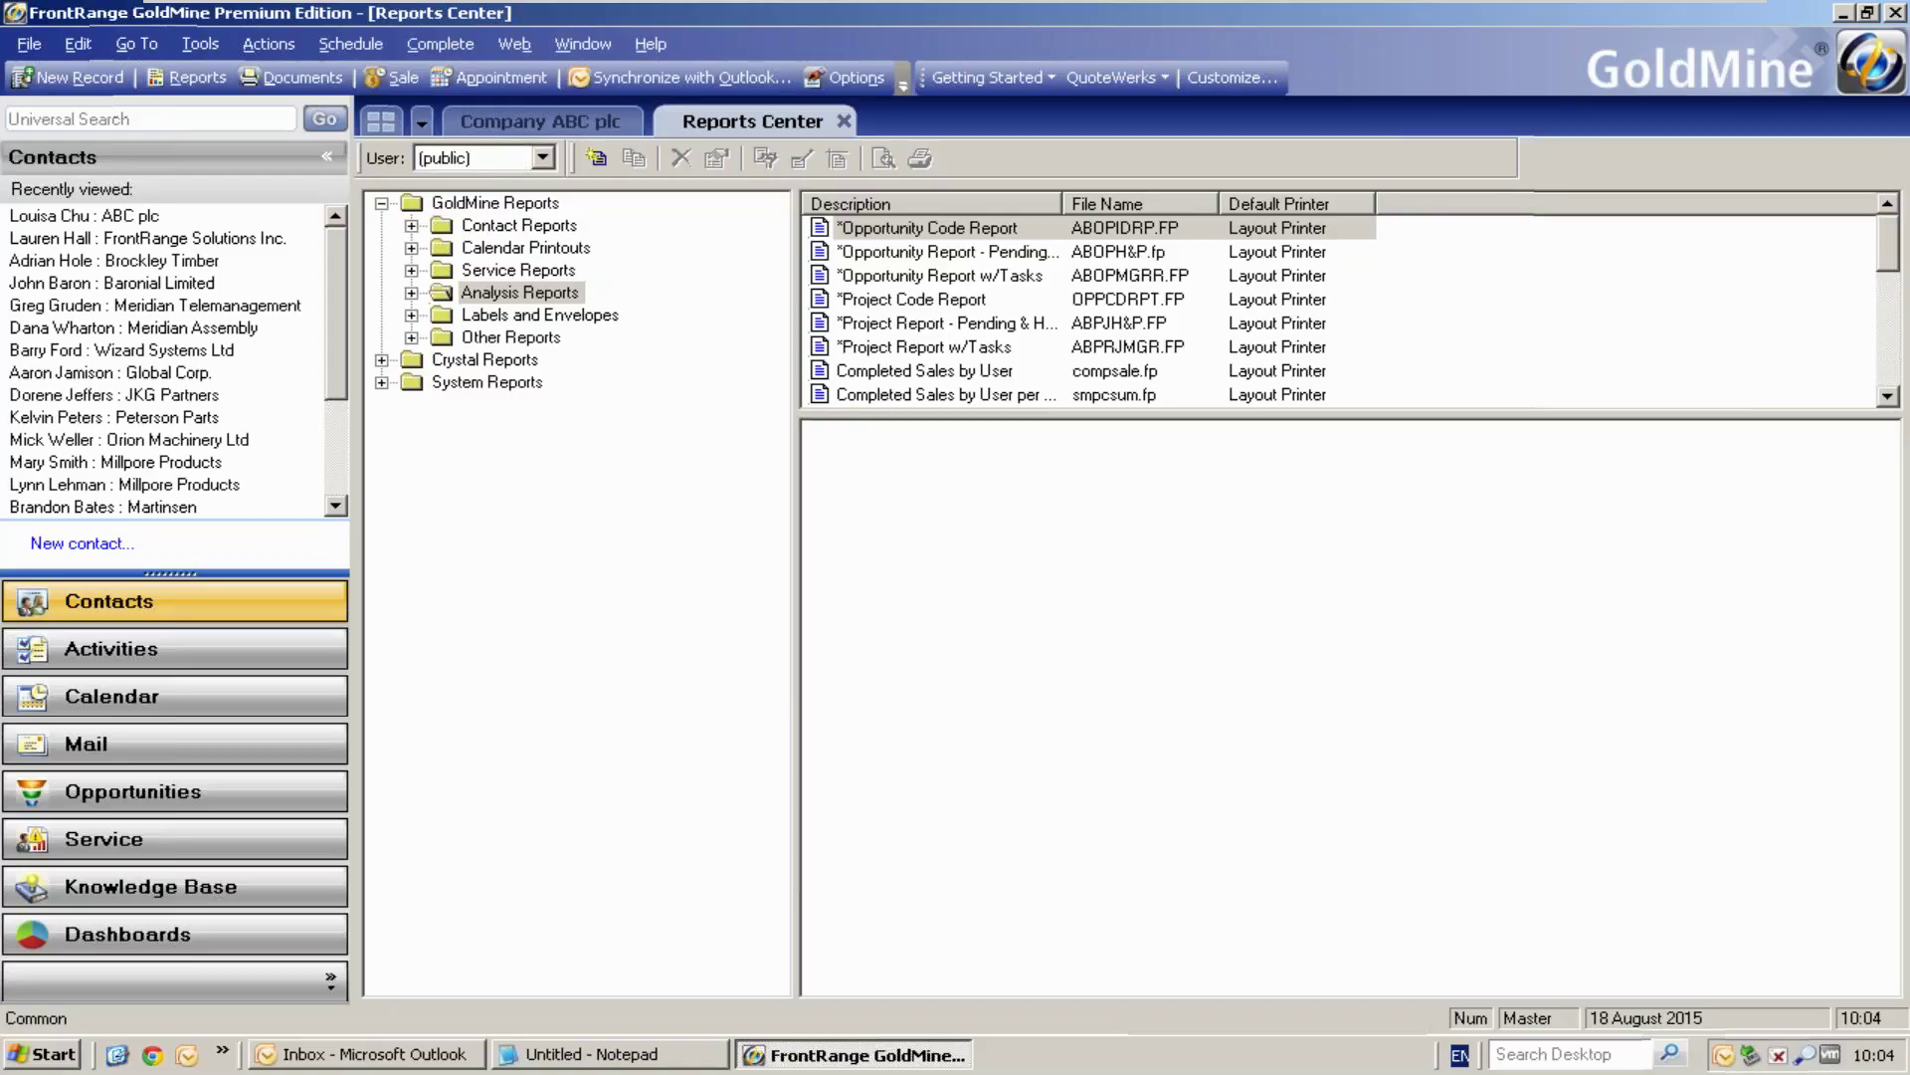
Expand Contact Reports and preview Contact Wide Line Report - Landscape, bringing up its actions menu
left_click(412, 227)
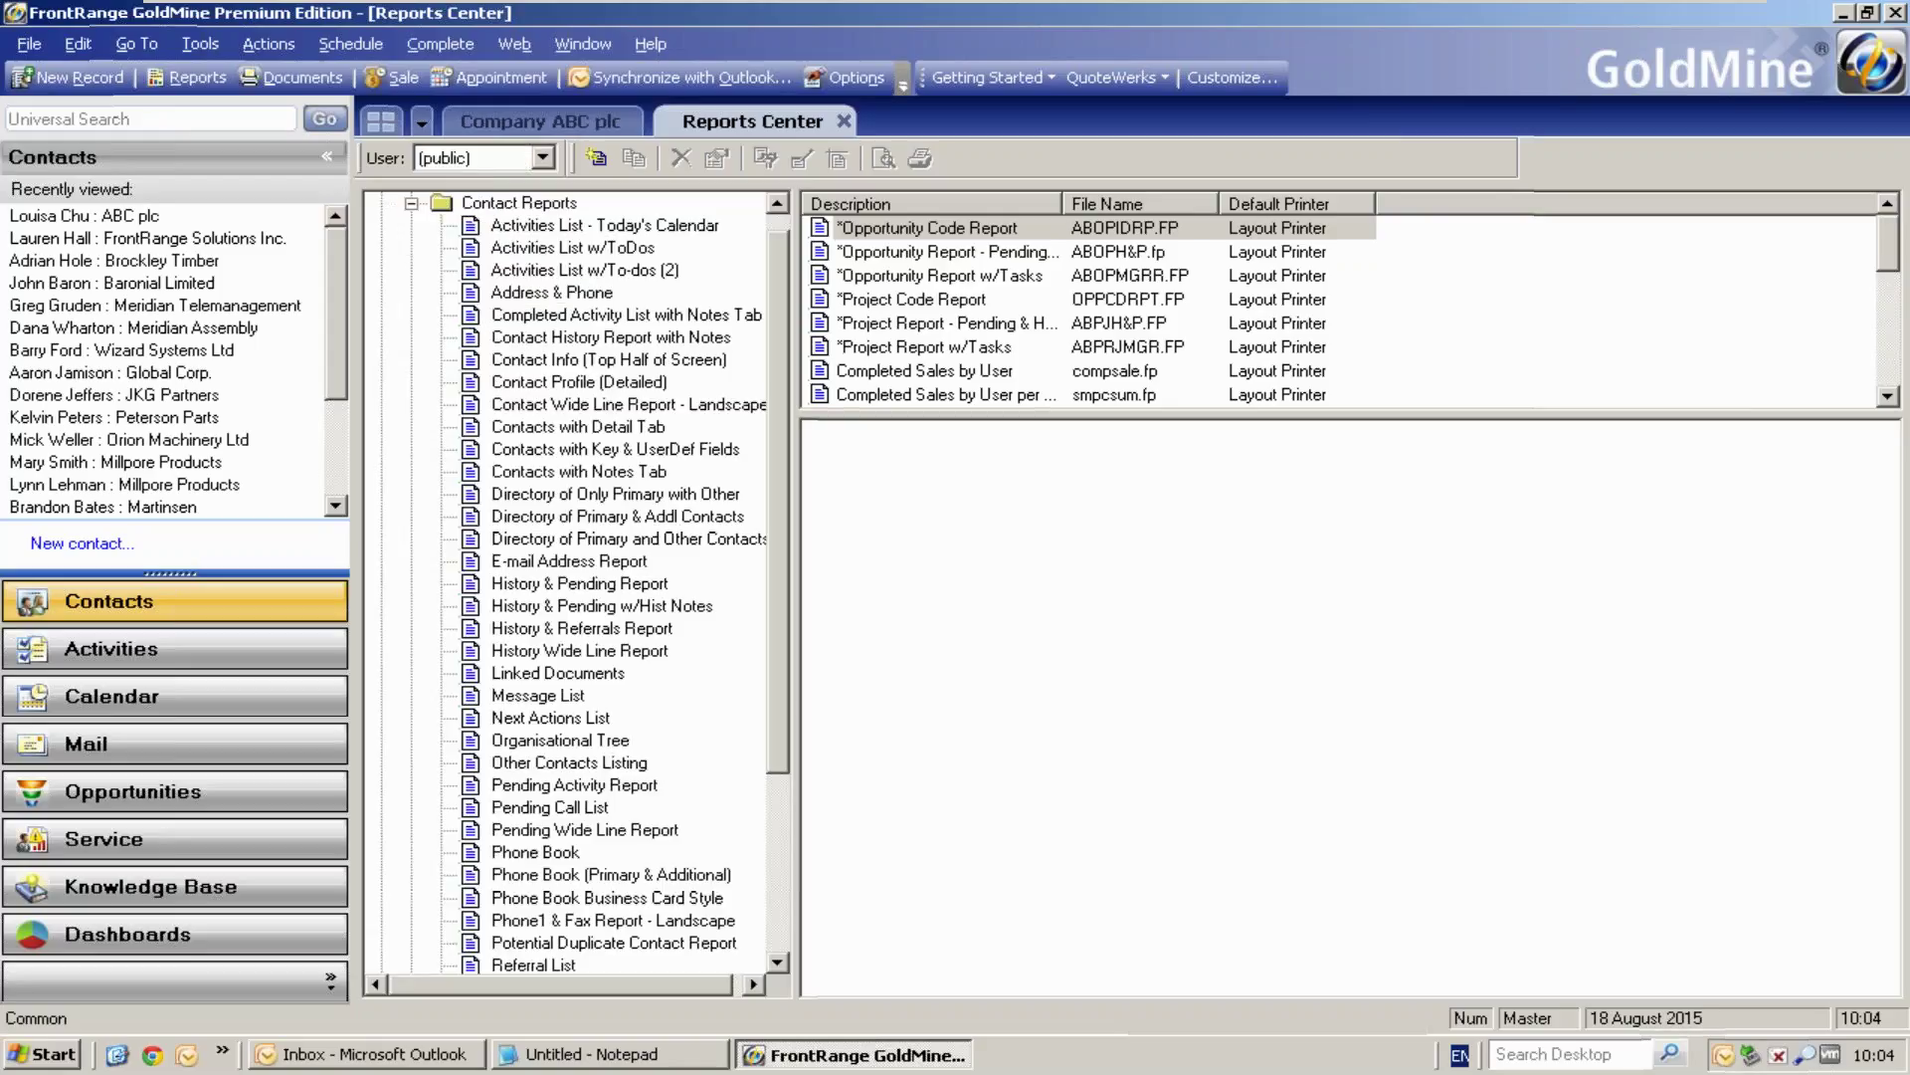
left_click(557, 407)
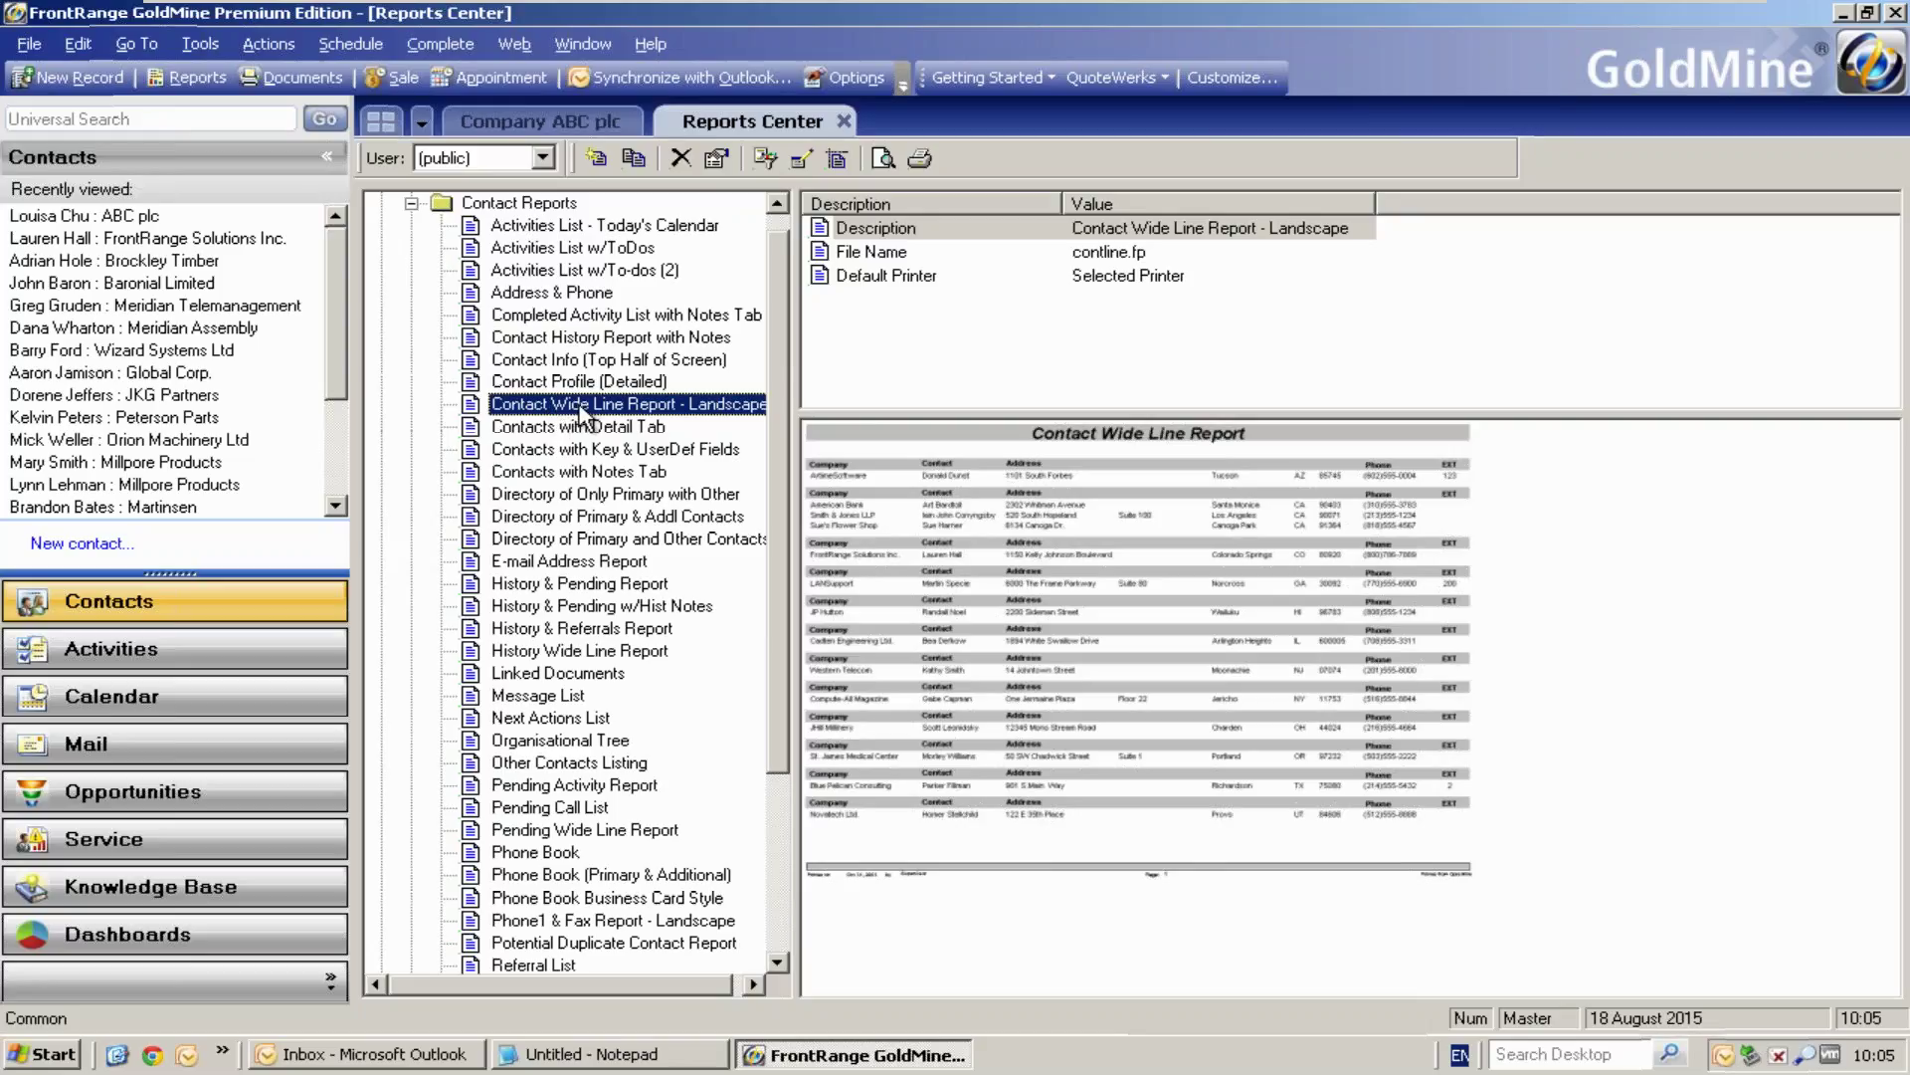
right_click(583, 412)
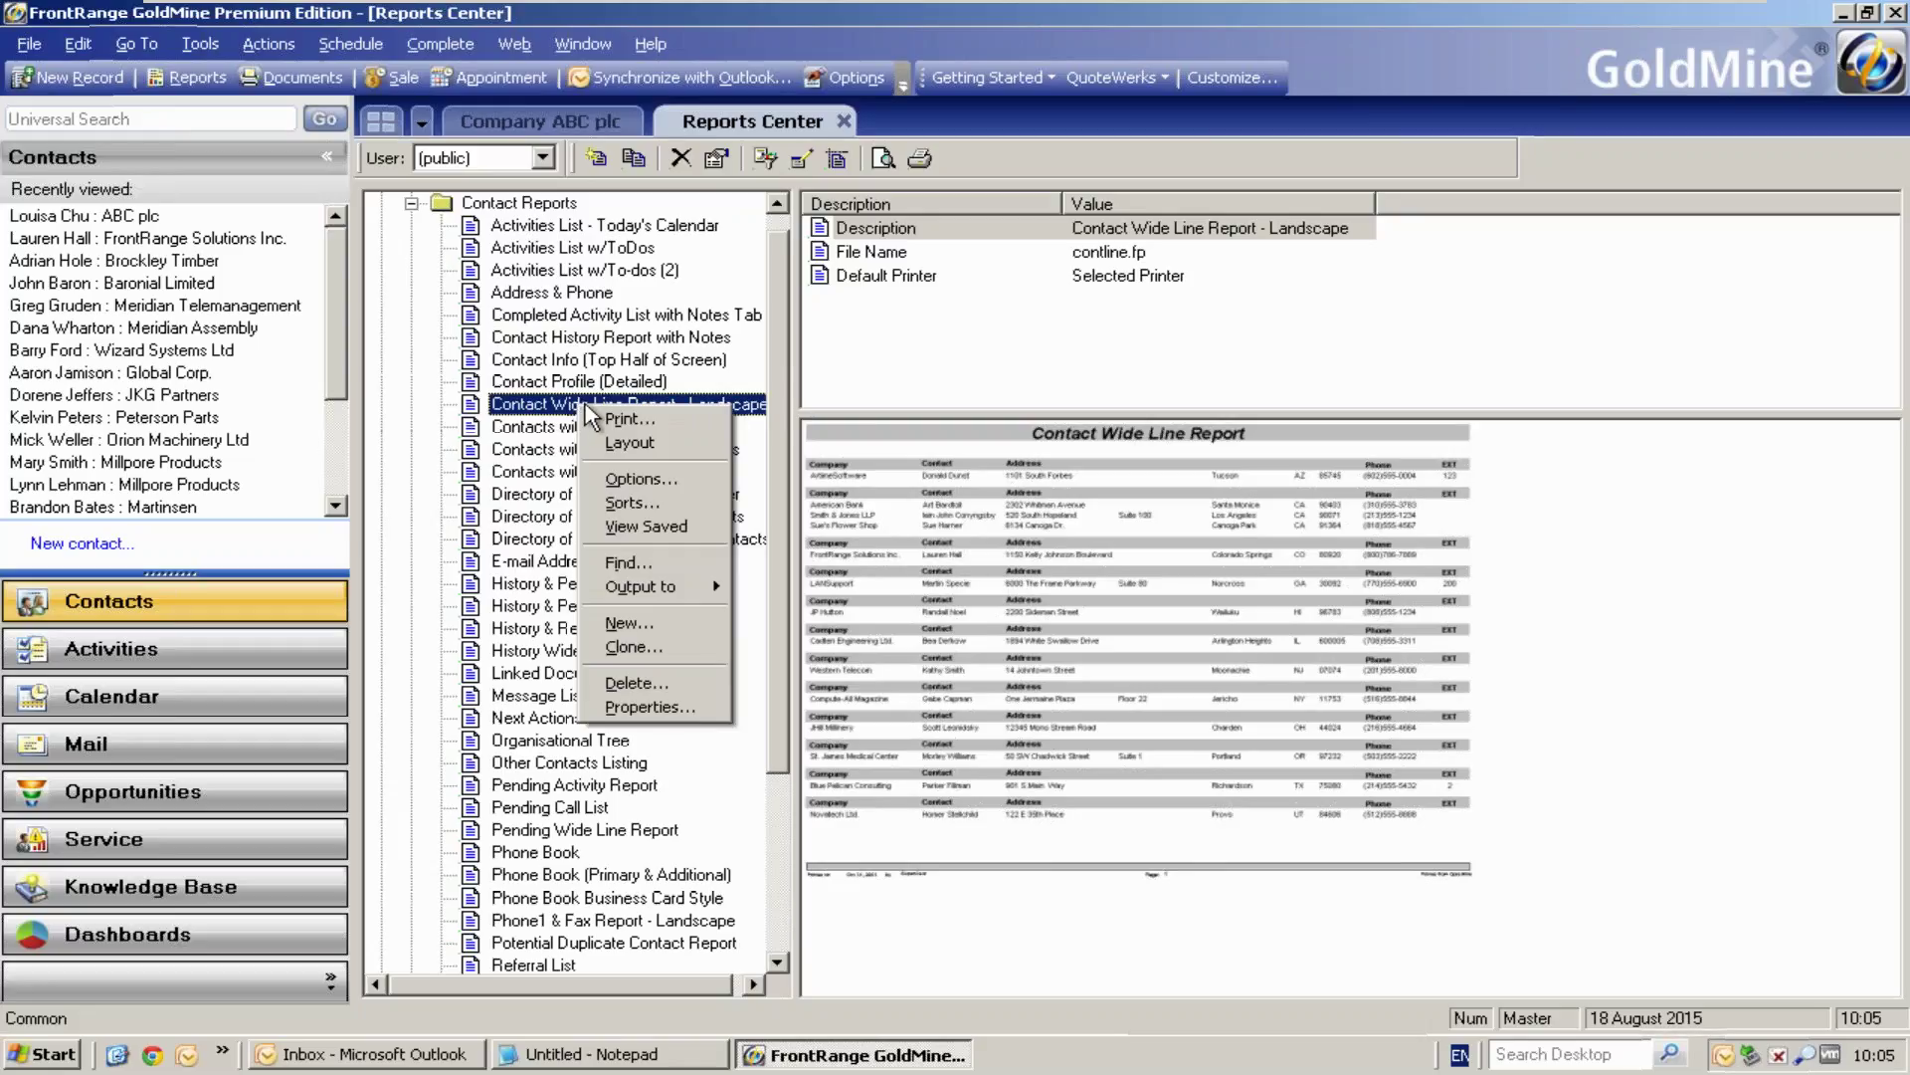
left_click(663, 447)
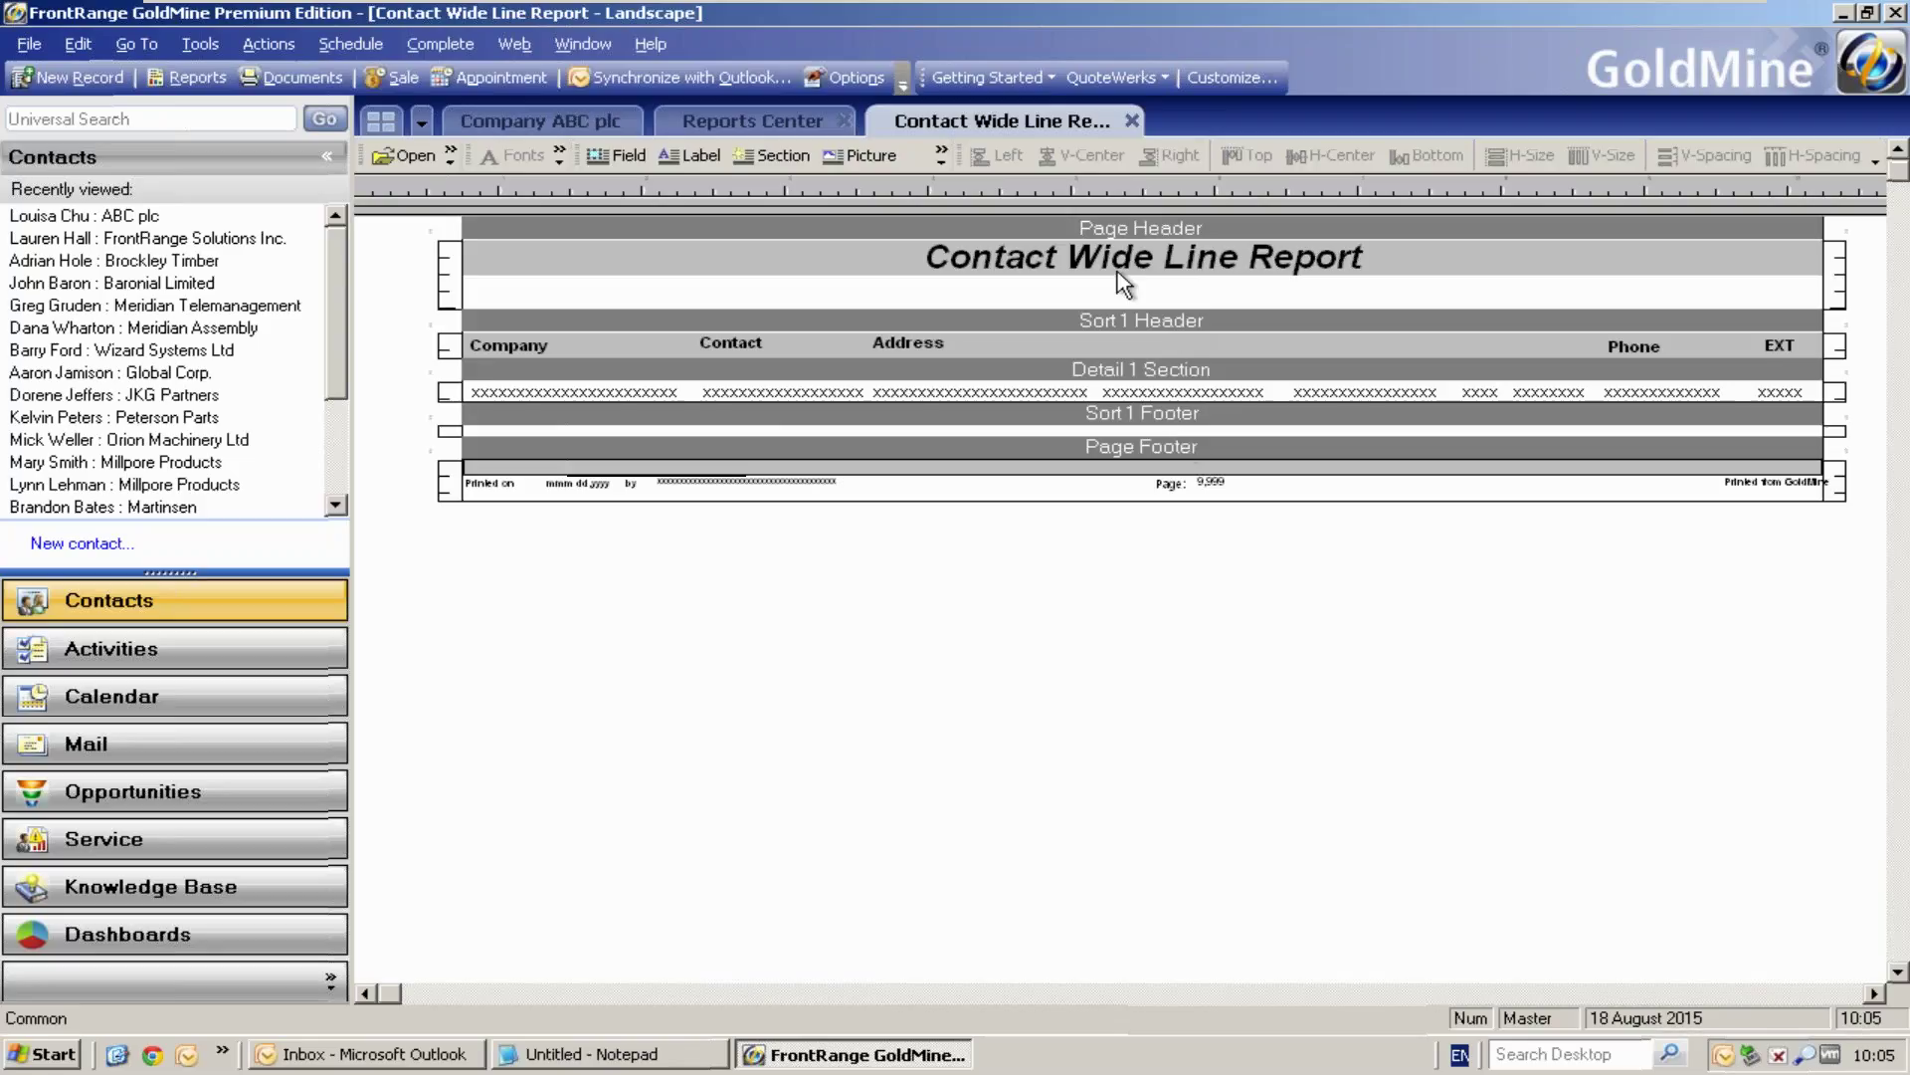
left_click(1132, 121)
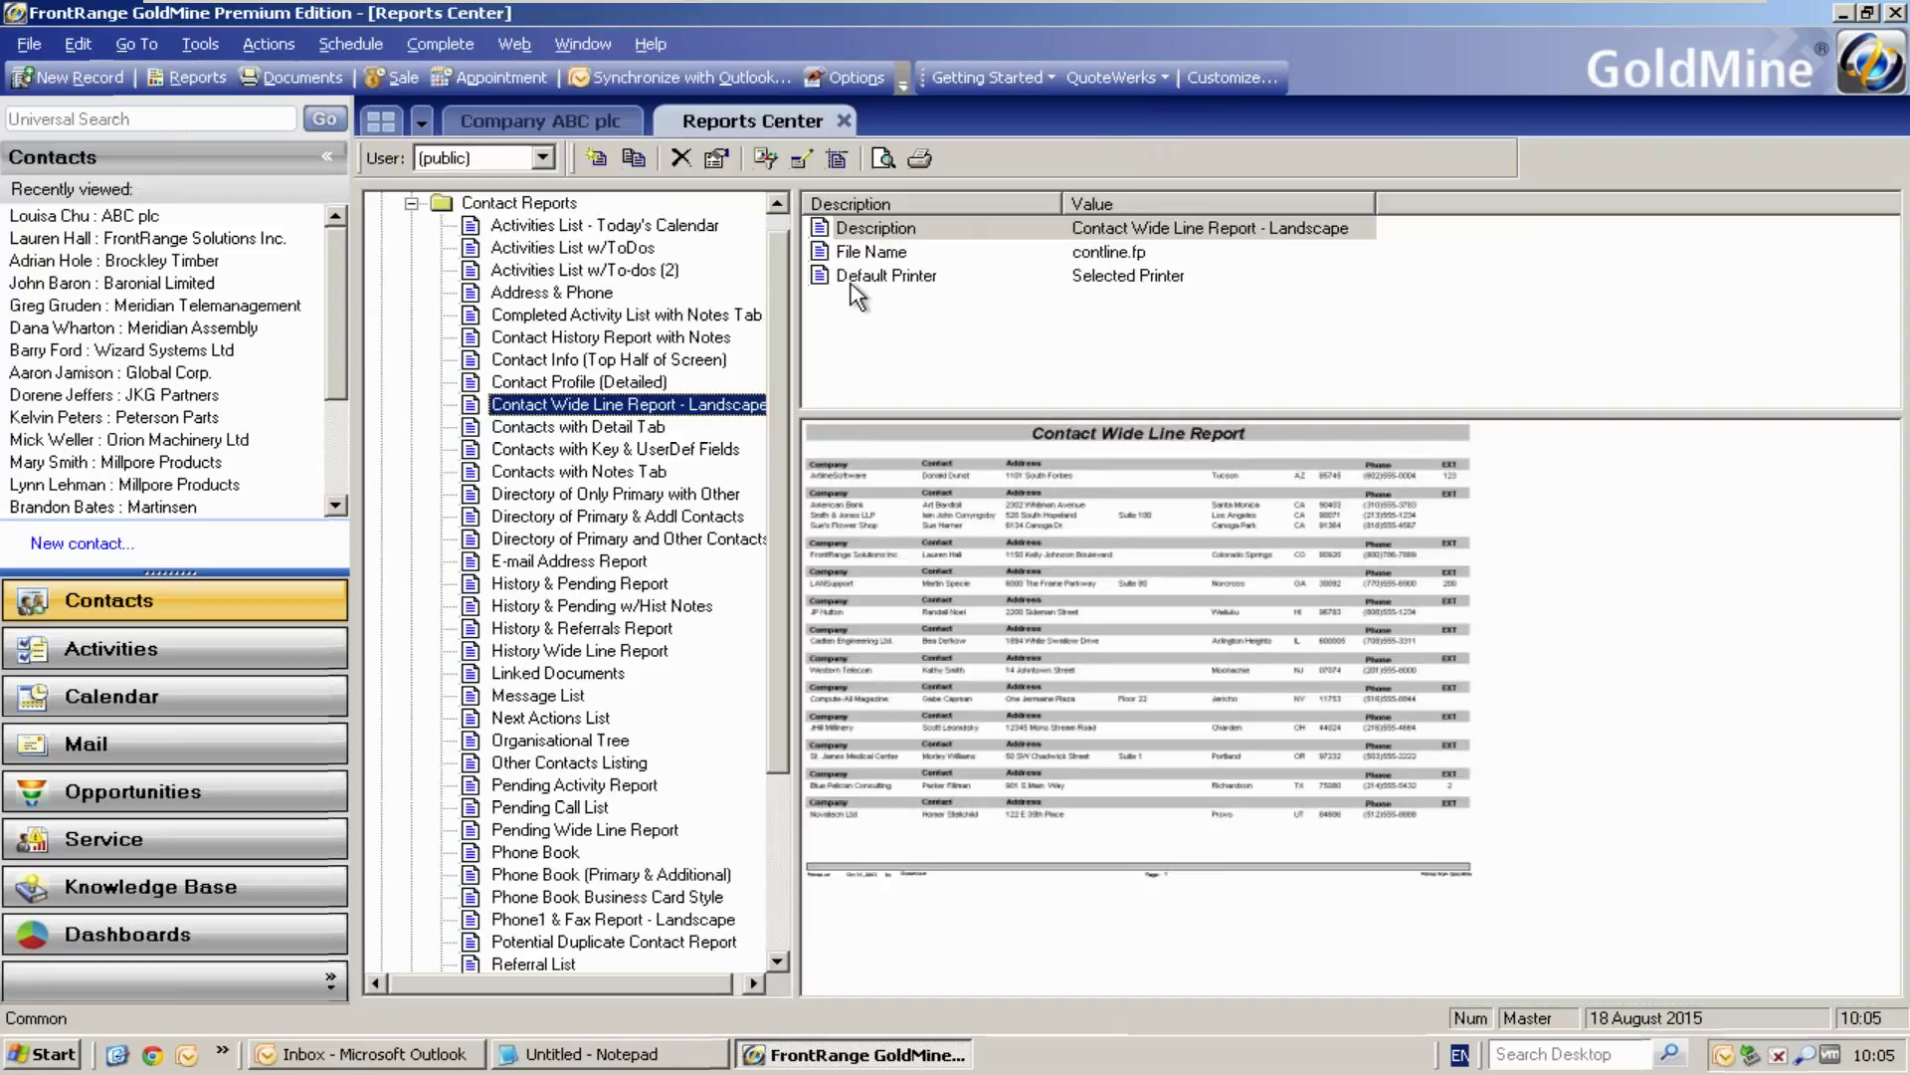
right_click(703, 412)
left_click(748, 478)
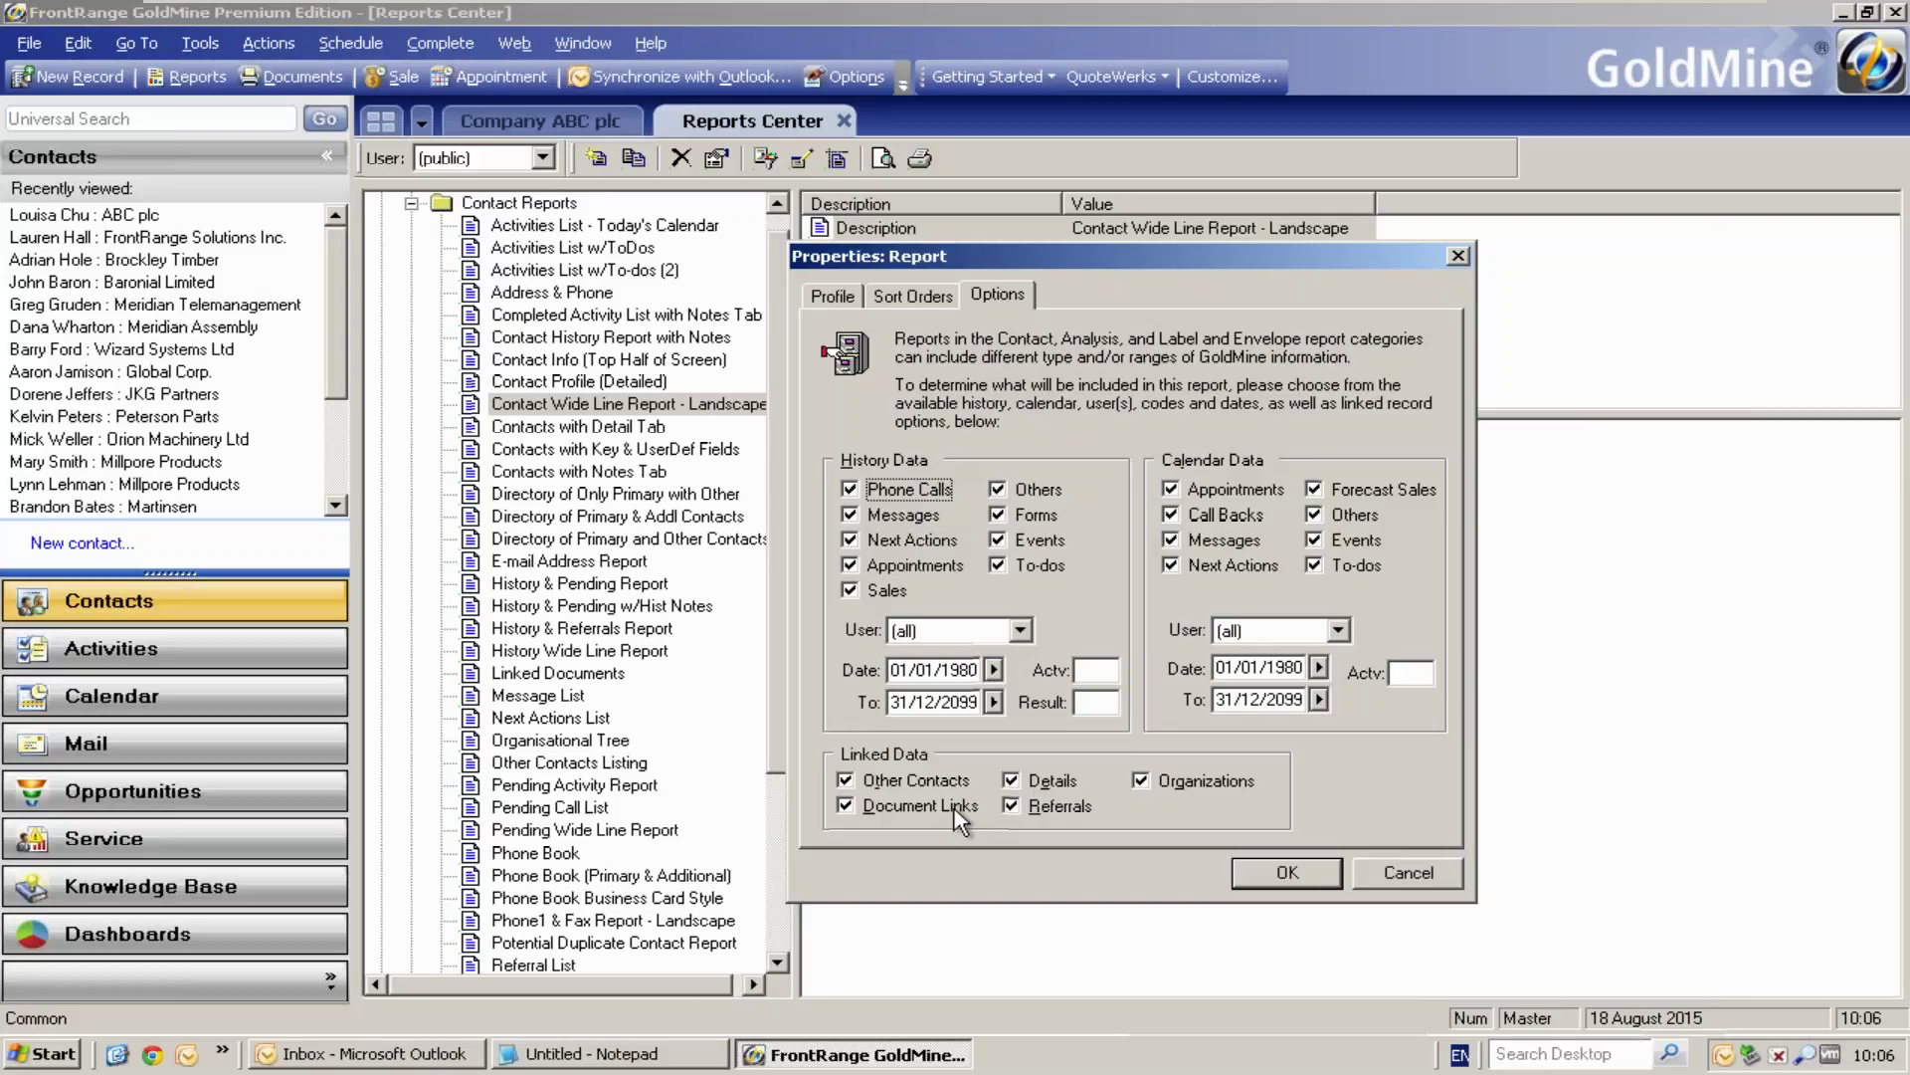
left_click(1310, 876)
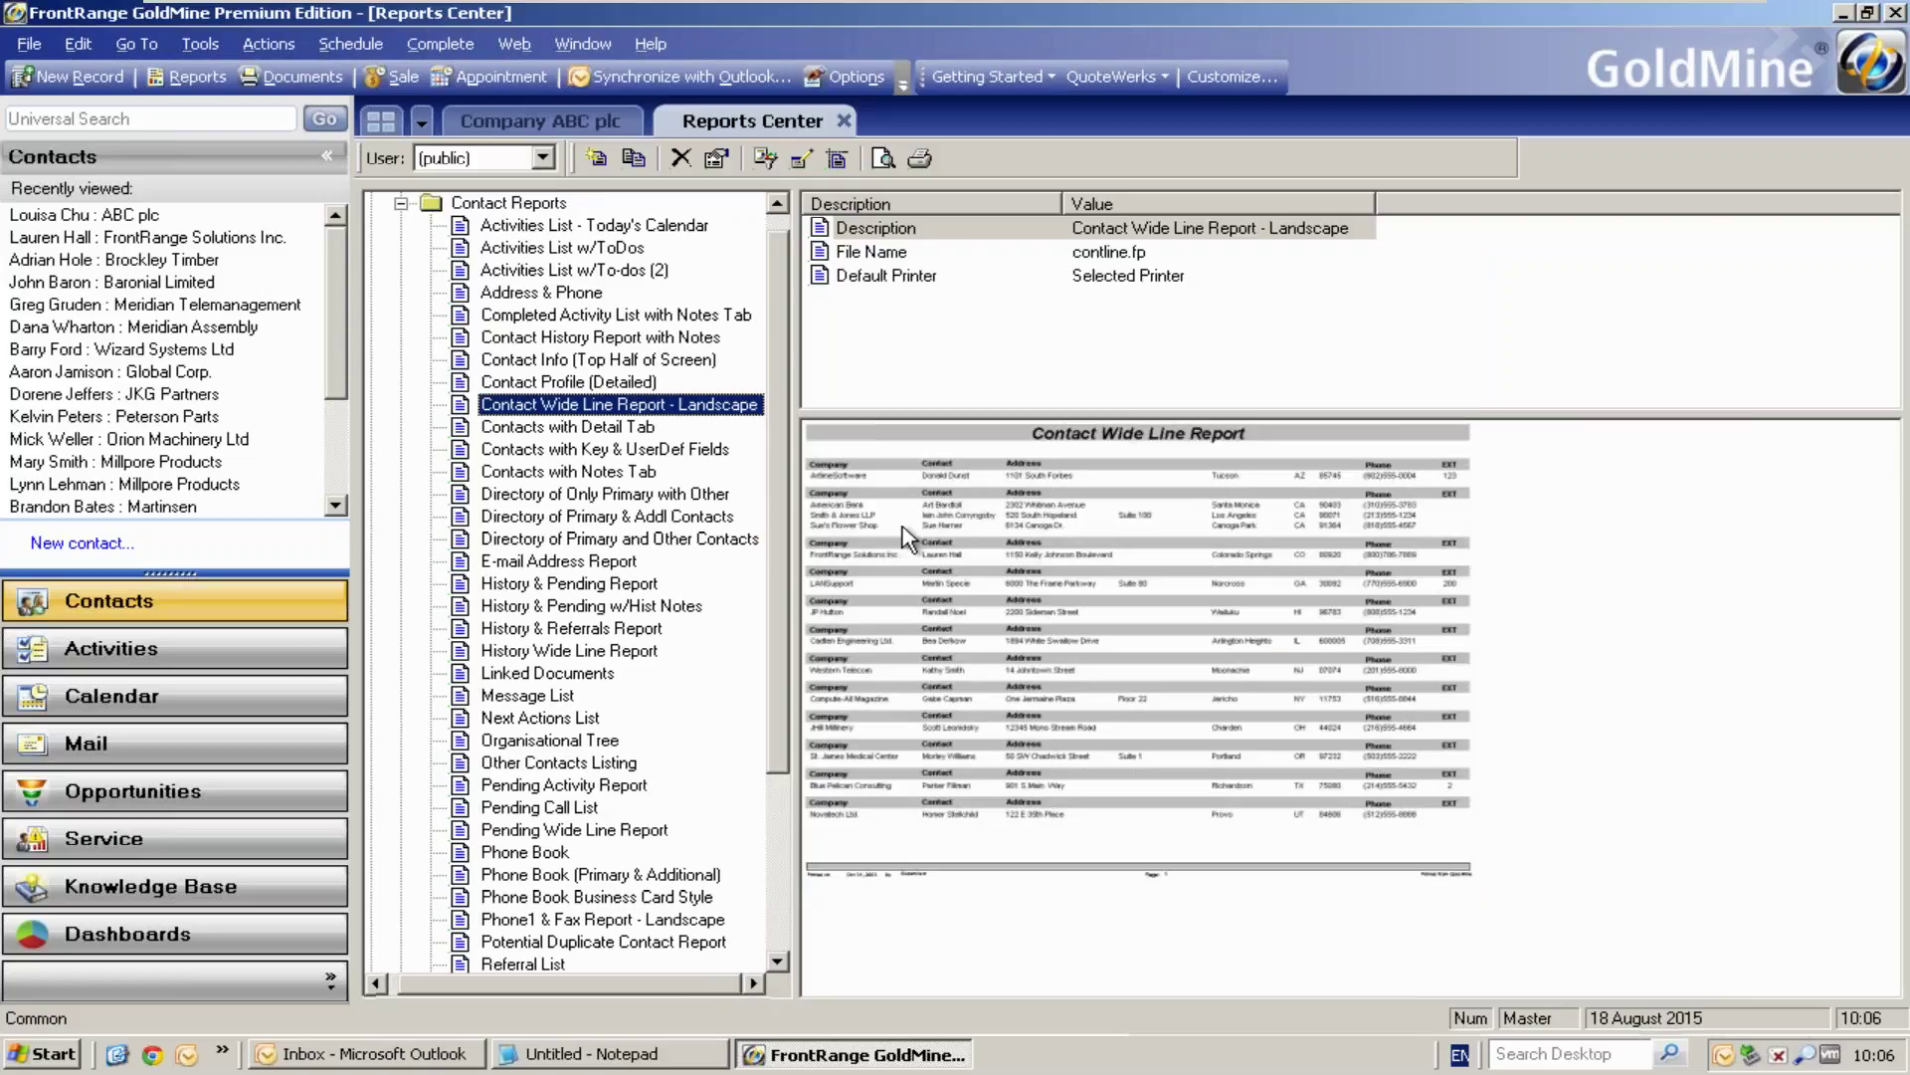
right_click(718, 405)
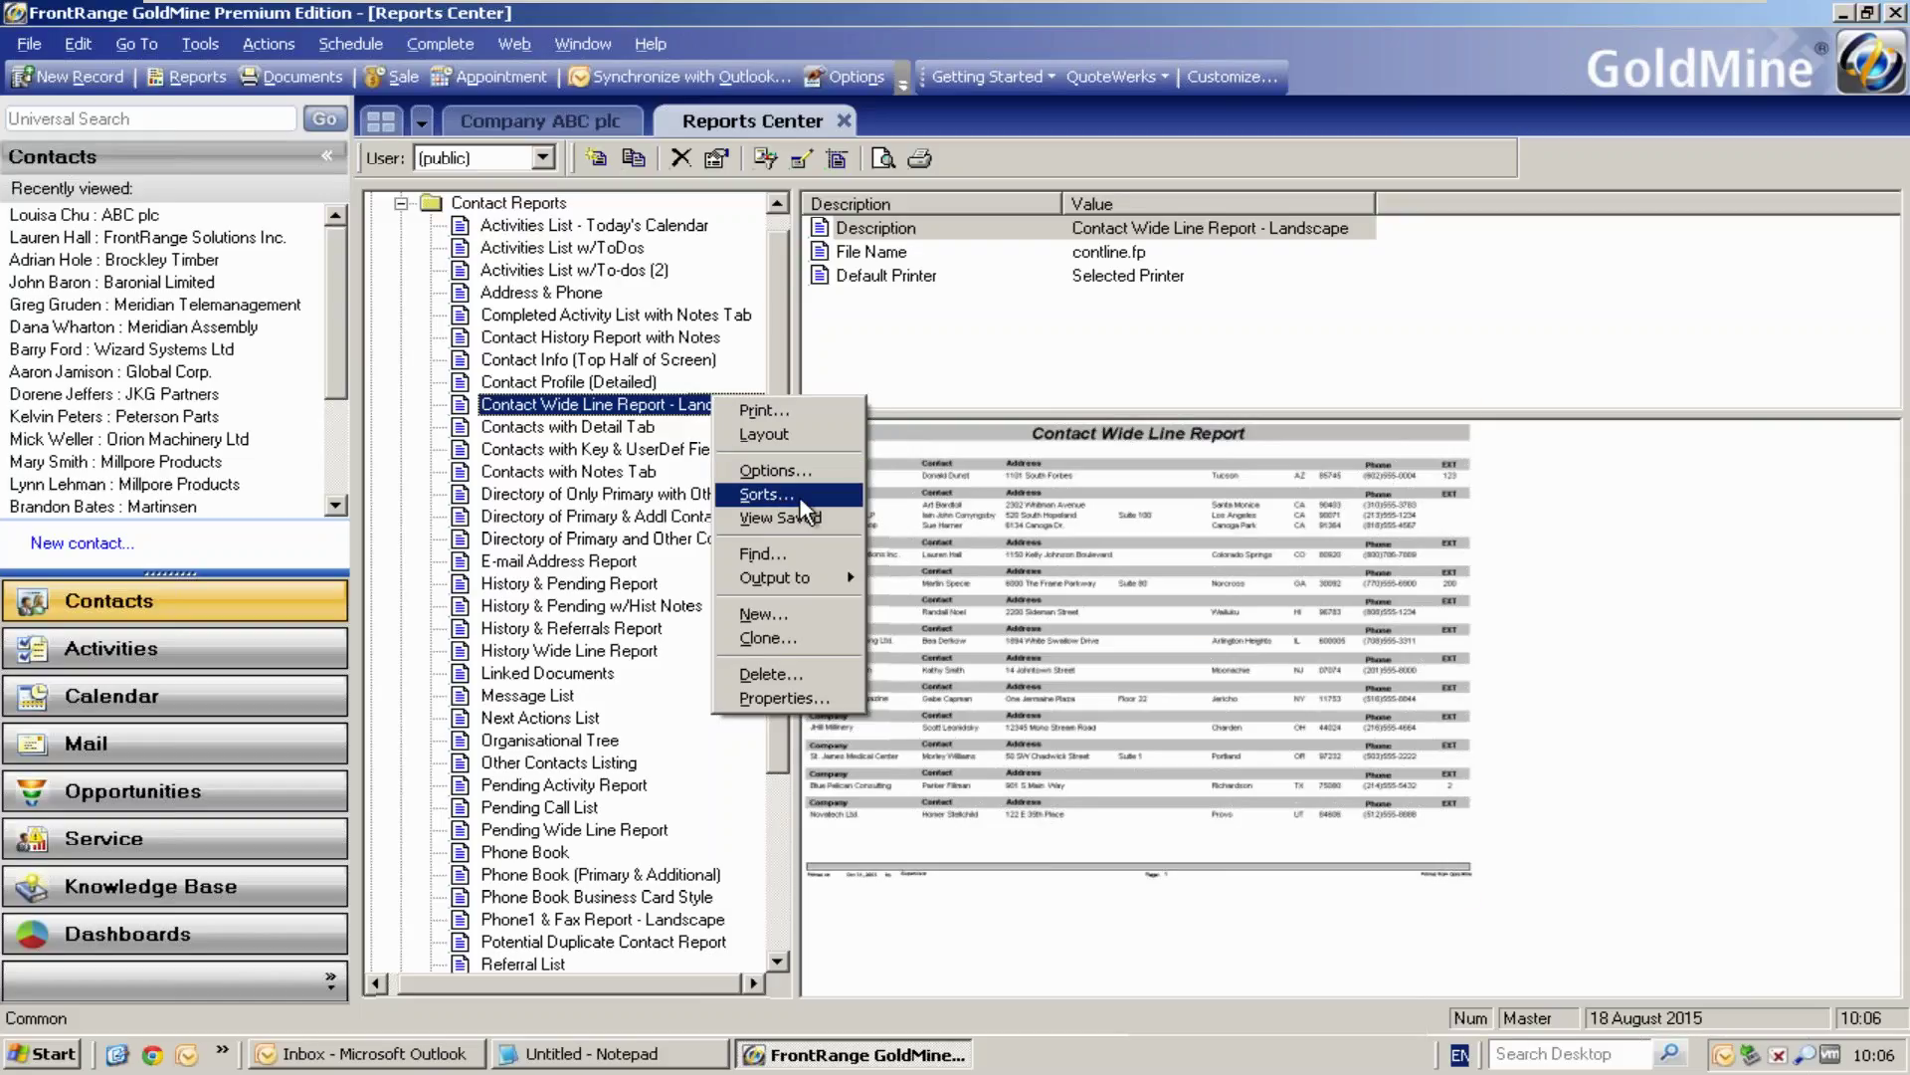
left_click(807, 502)
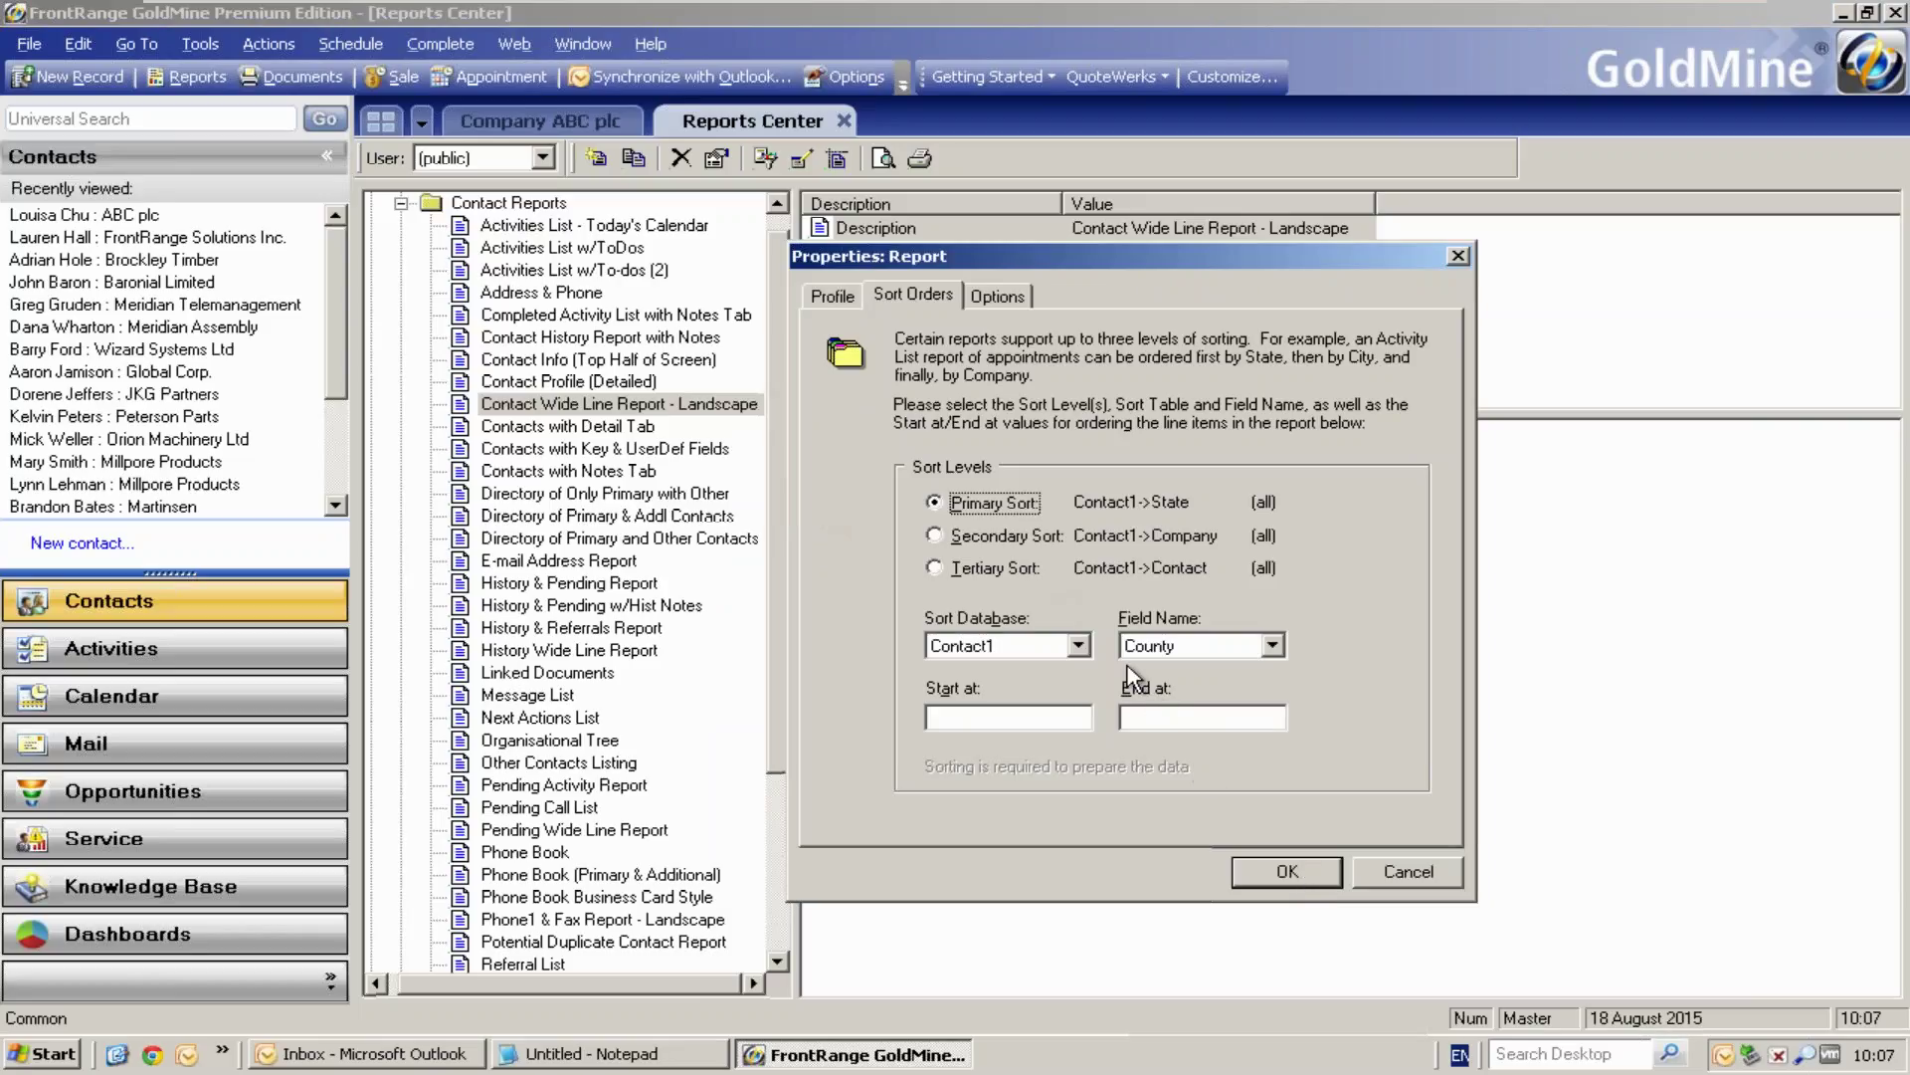
left_click(1287, 872)
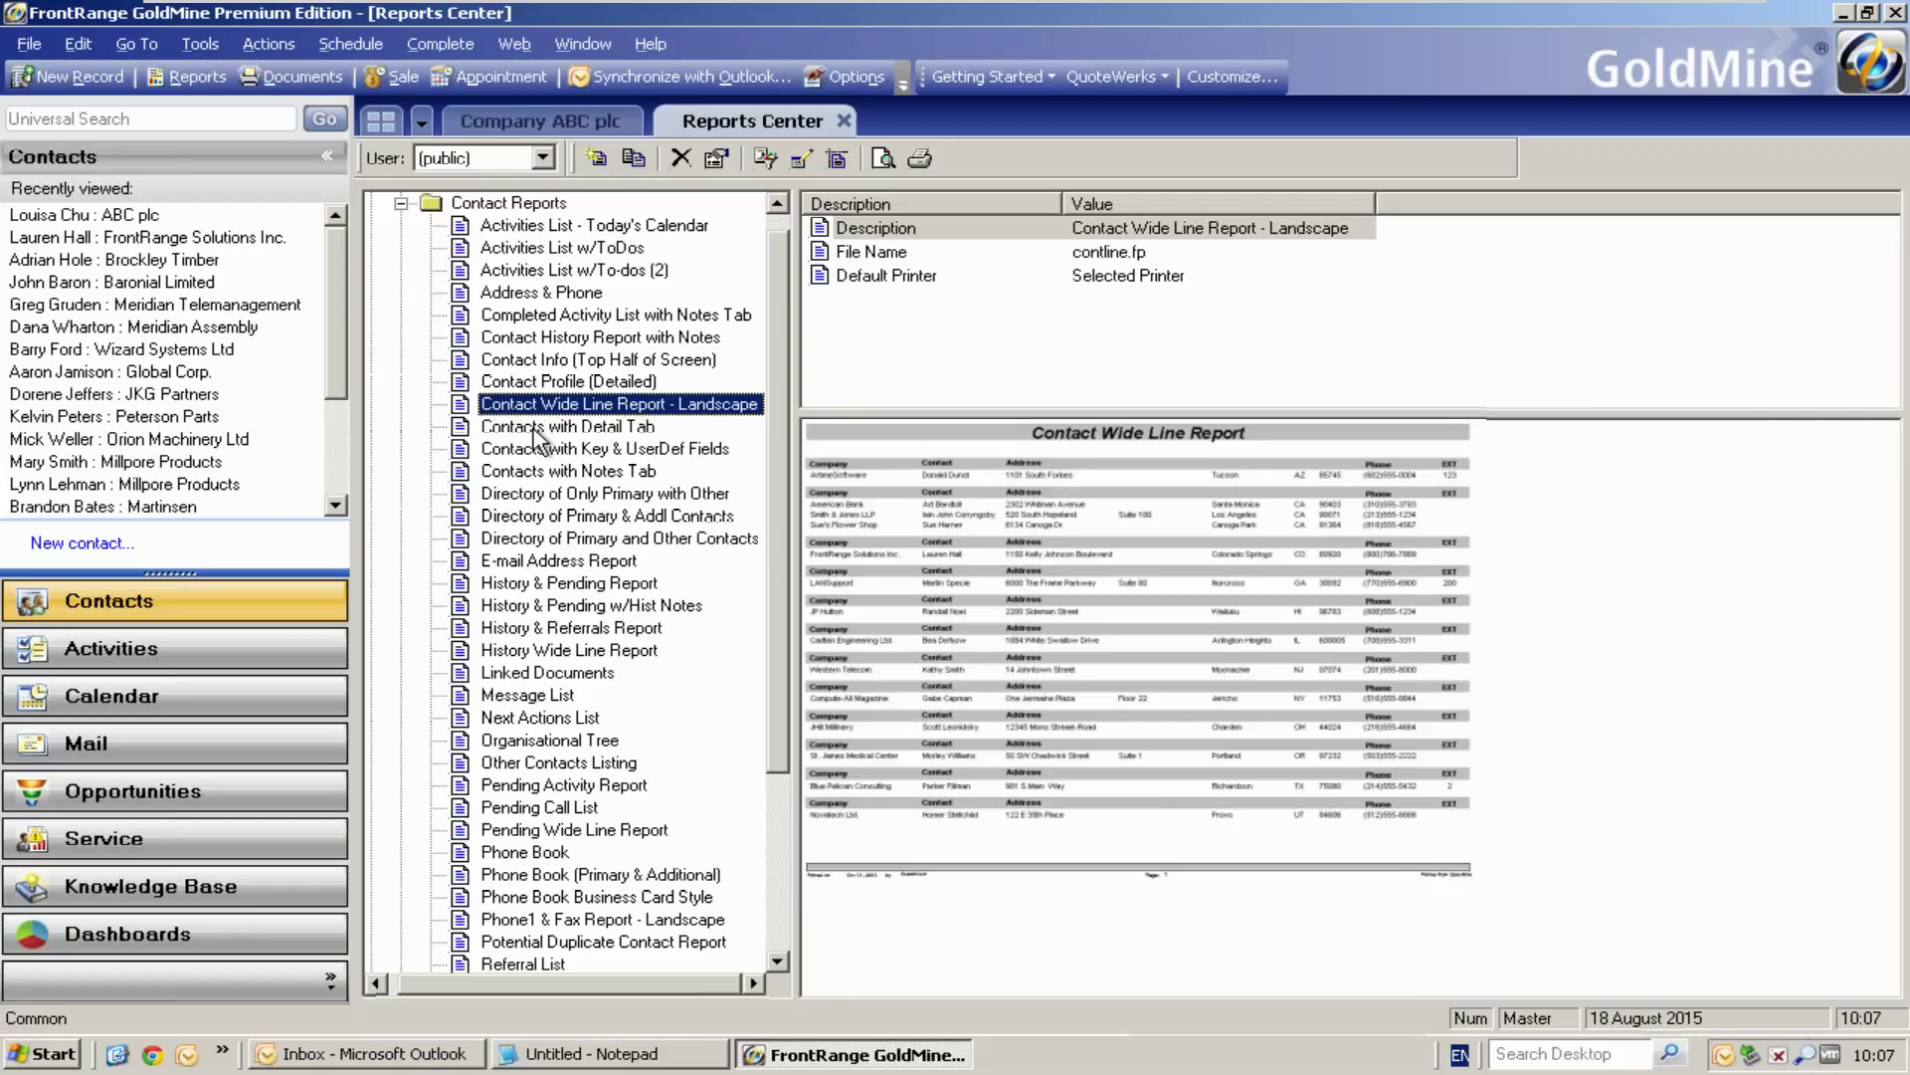
Run the Contact Wide Line Report for ALL Contact Records! to a window (1197 records, 38 pages), then close it
double_click(465, 408)
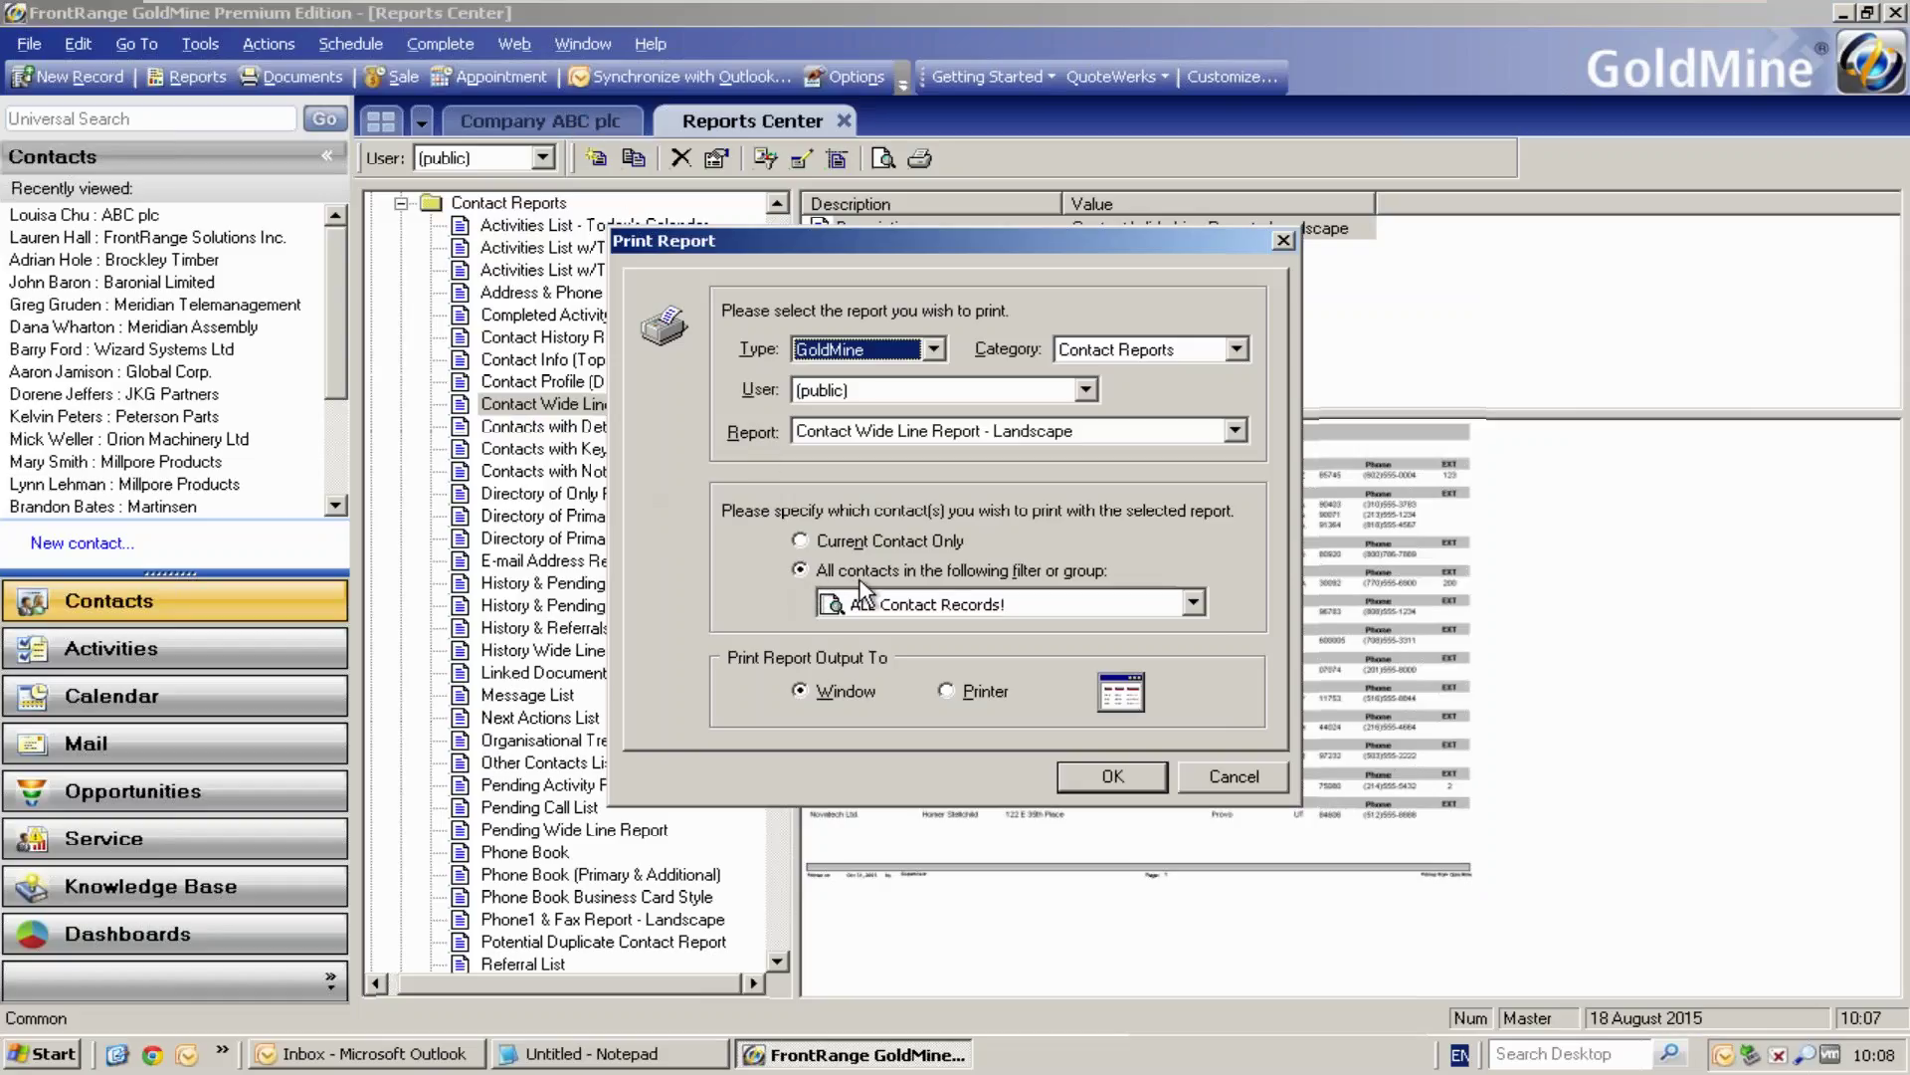
left_click(1192, 604)
left_click(1198, 562)
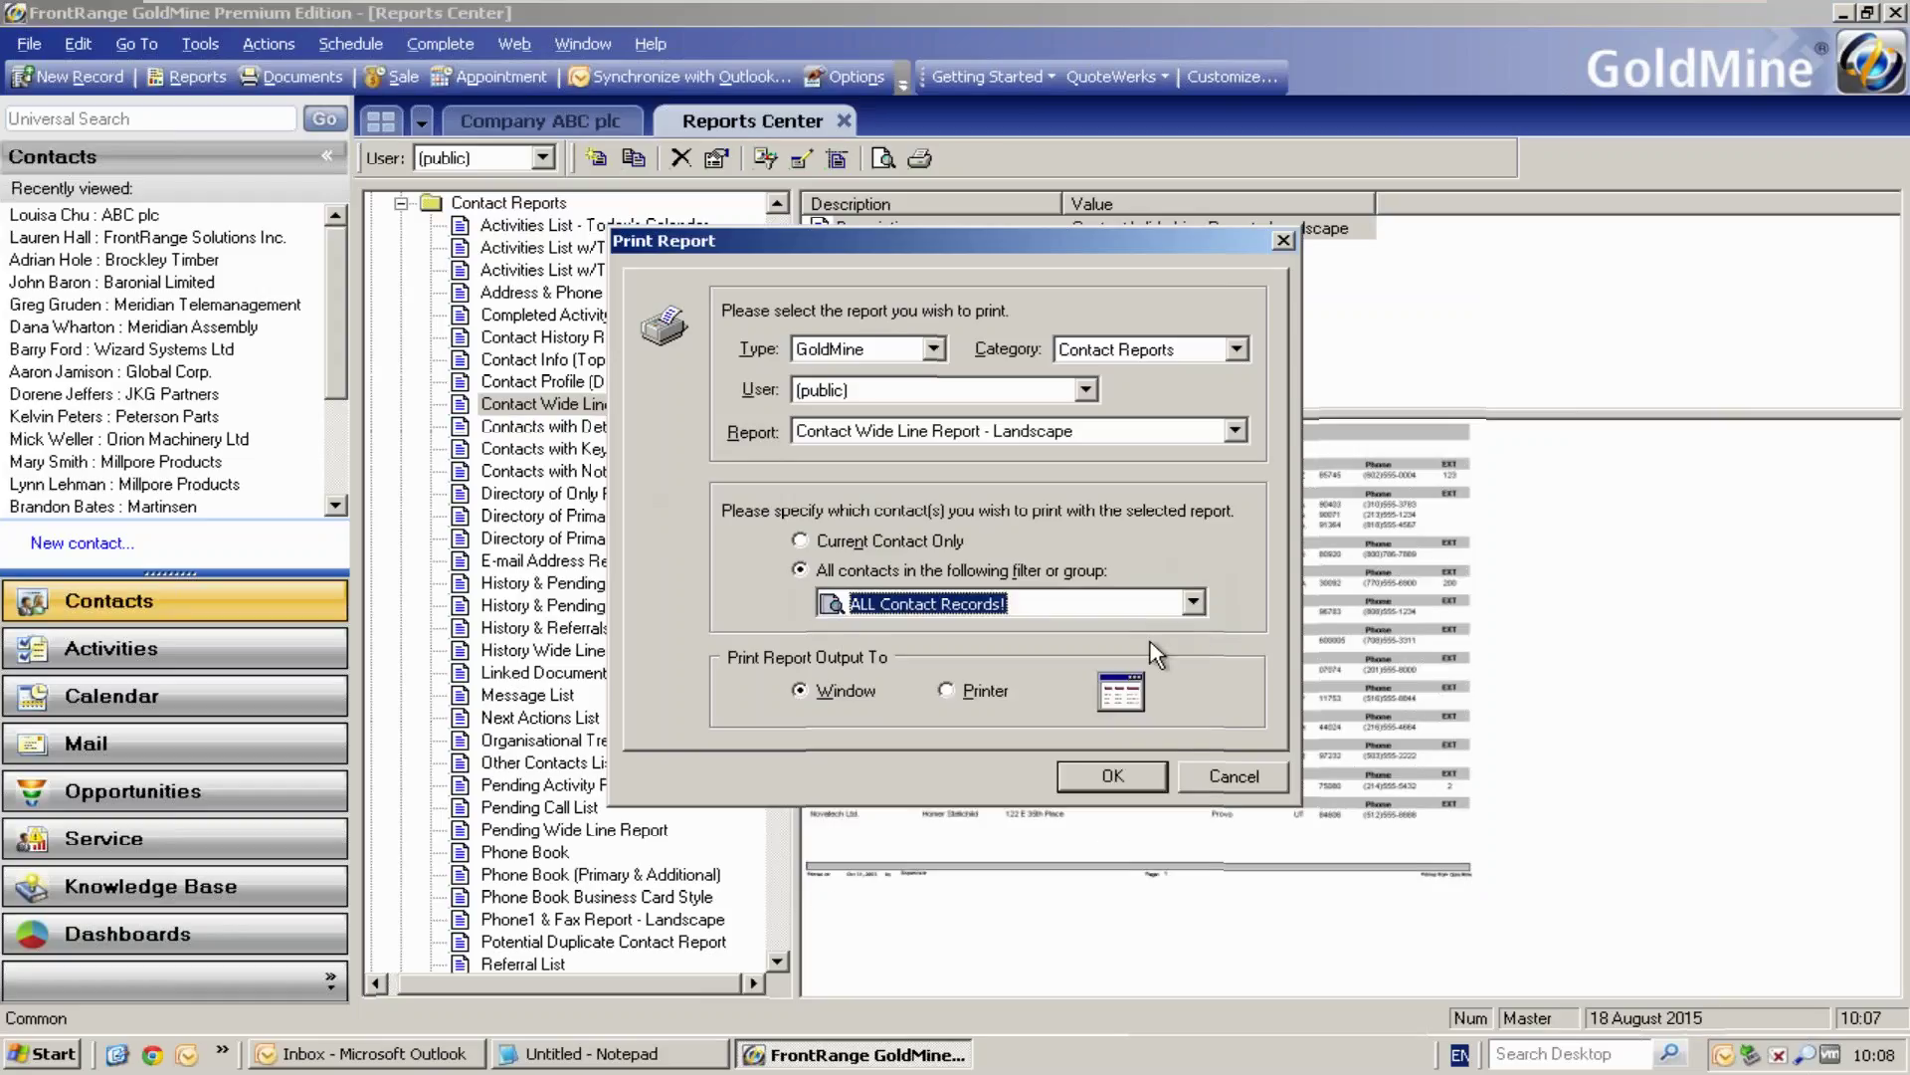
left_click(1108, 777)
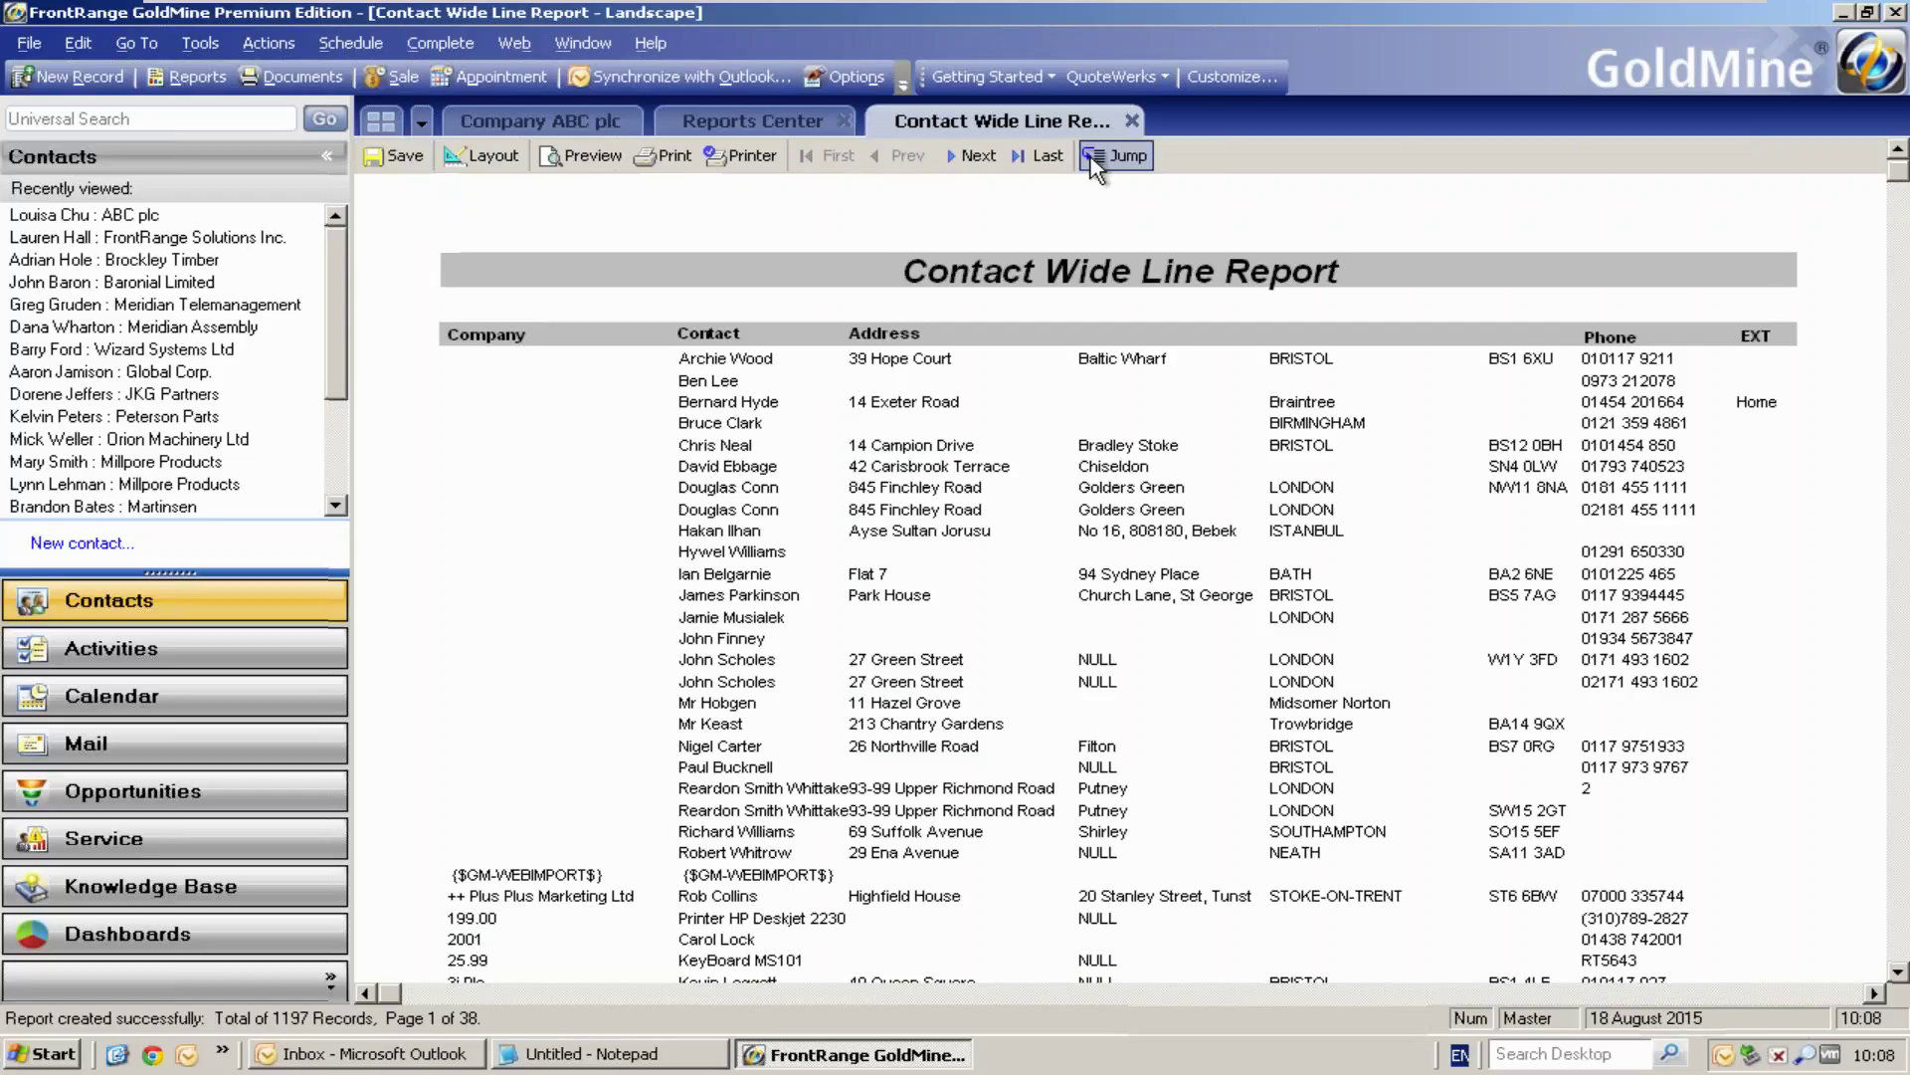
left_click(1131, 121)
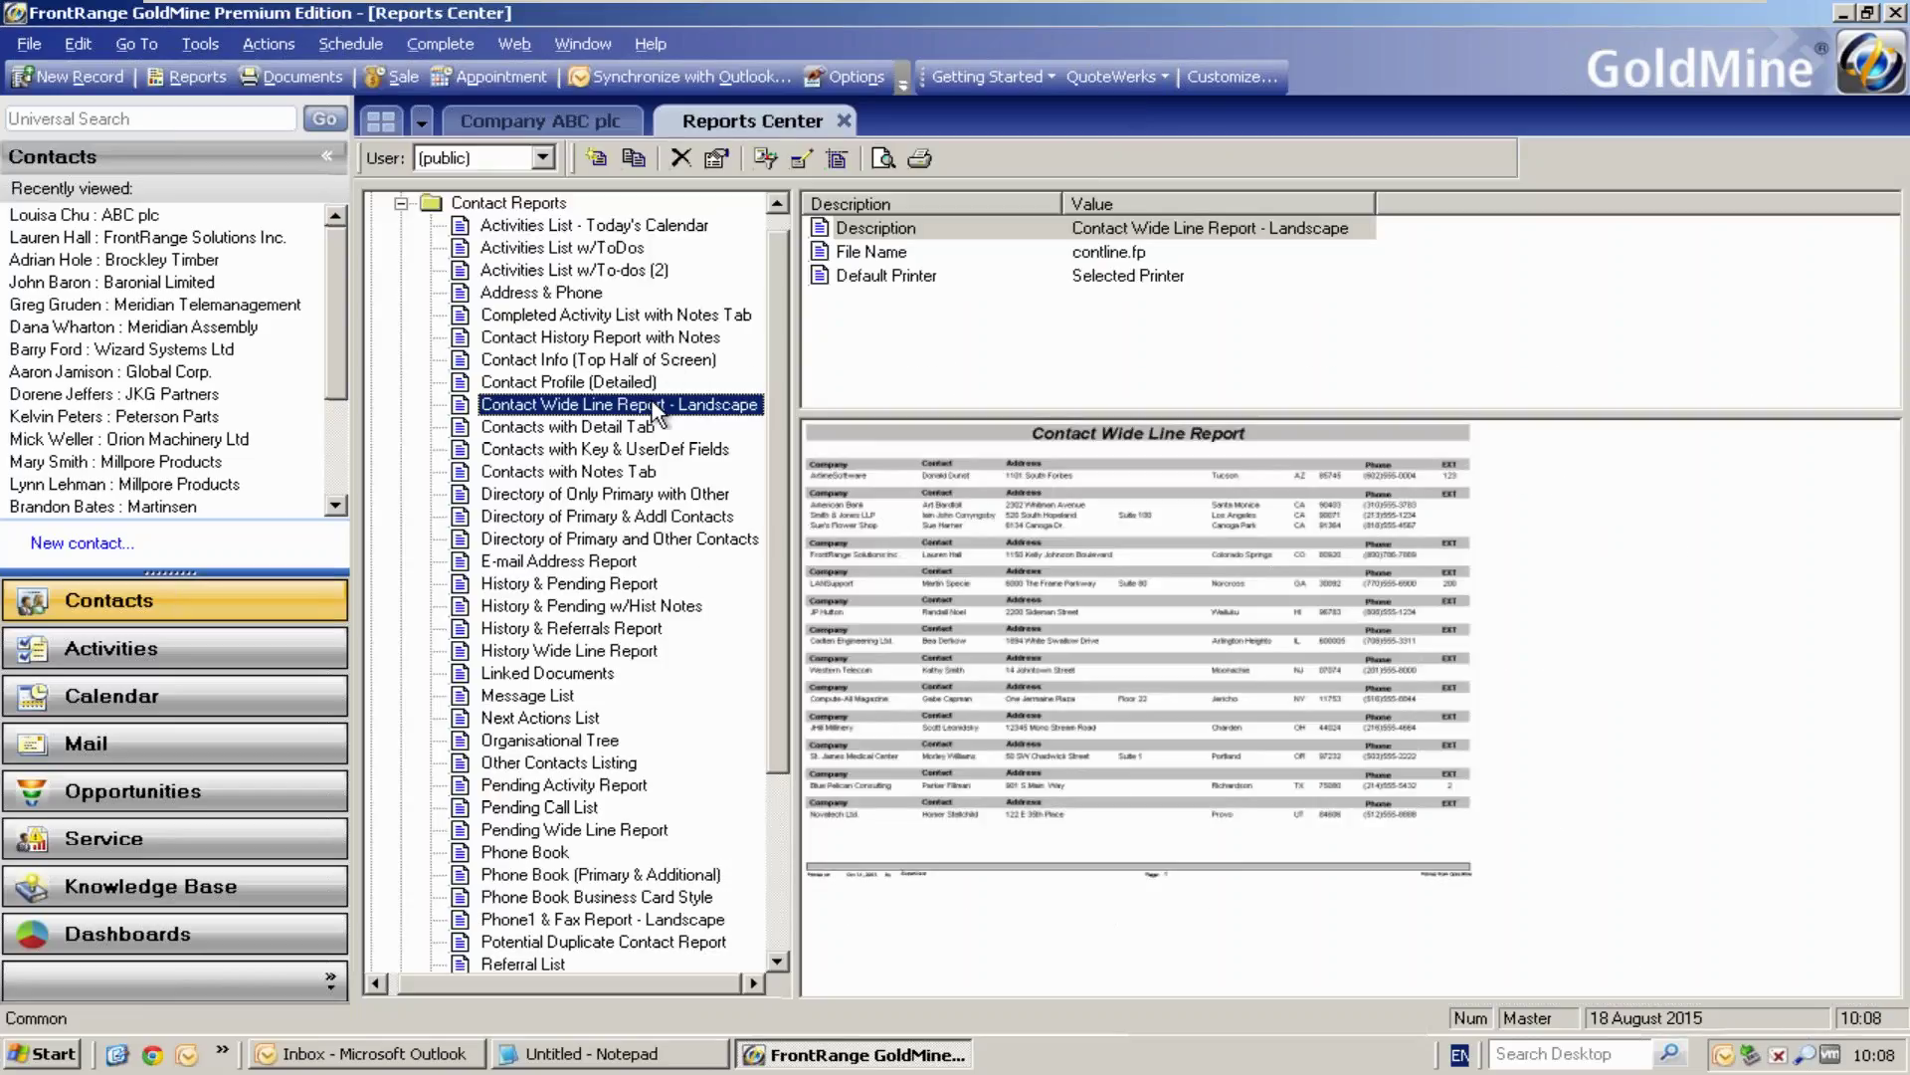
Generate Contact Profile (Detailed) for Current Contact Only and page forward to its History section
left_click(577, 385)
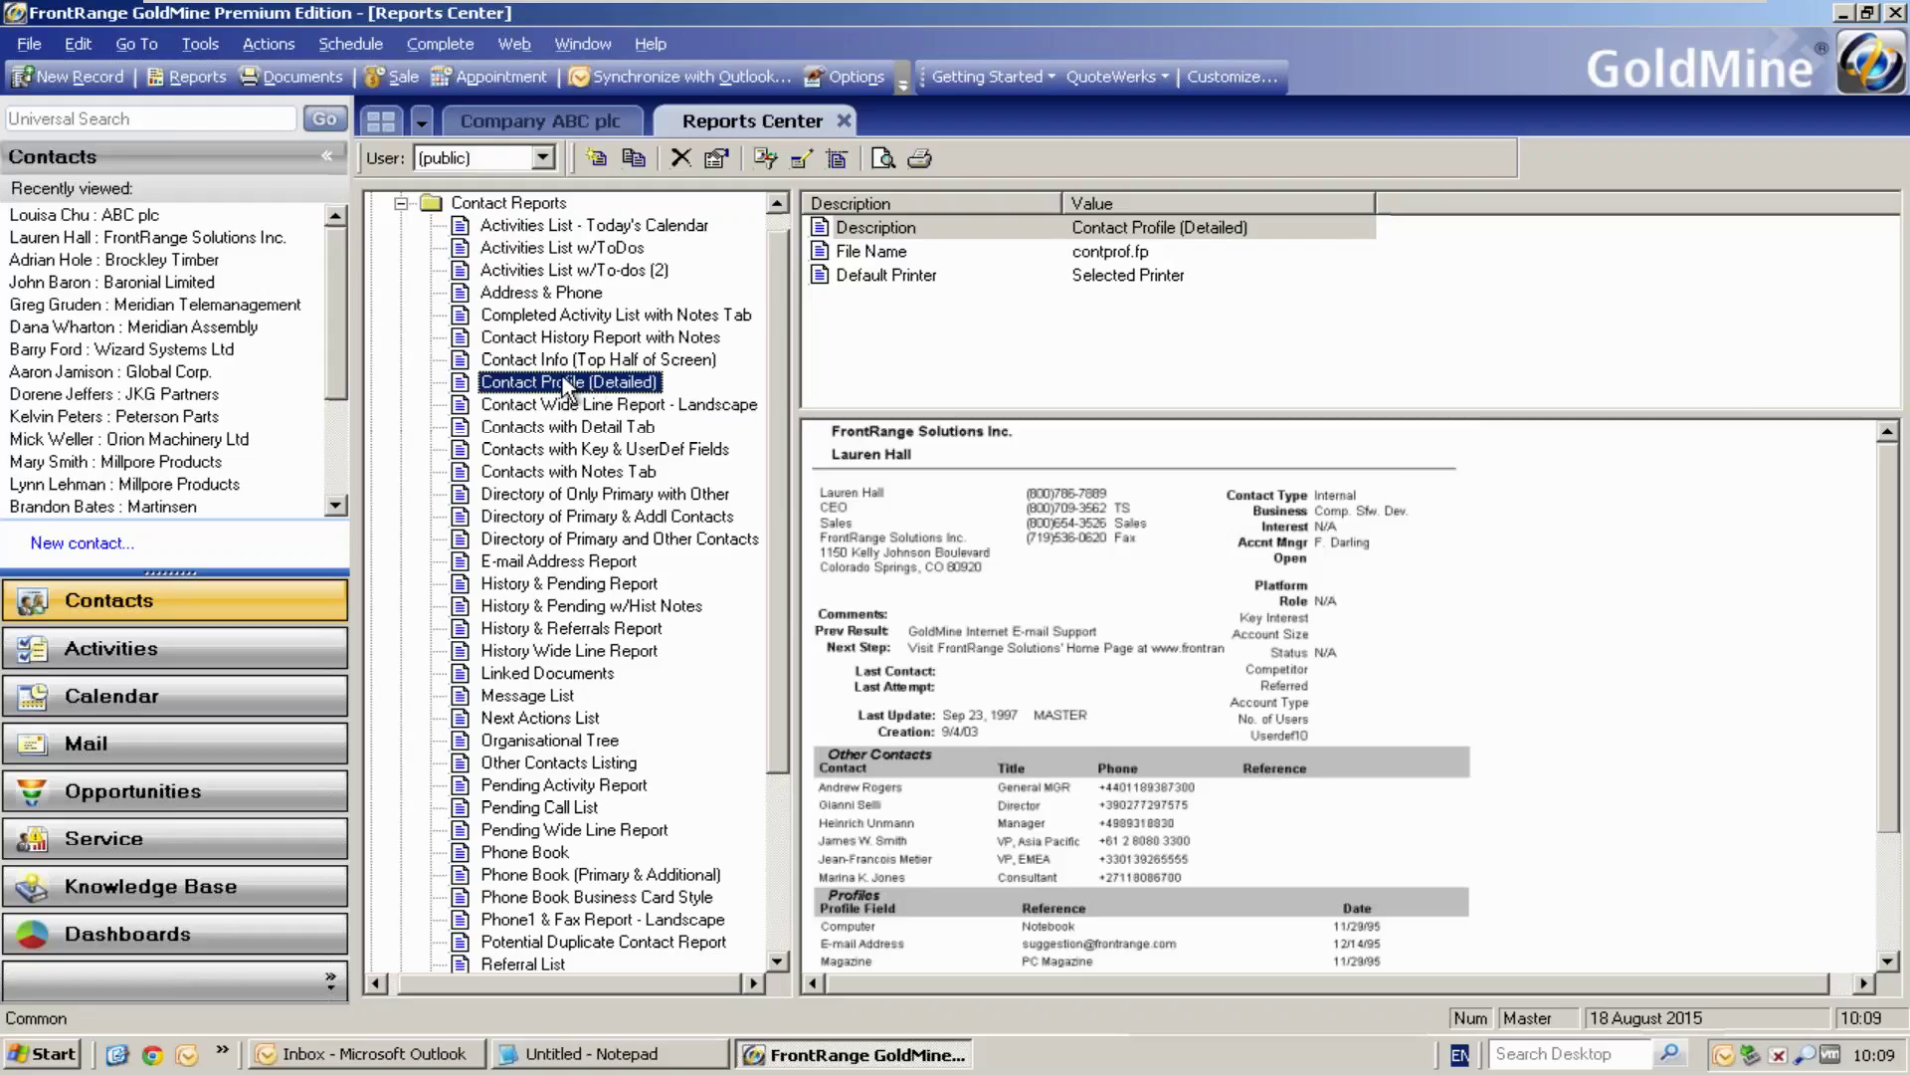
double_click(475, 385)
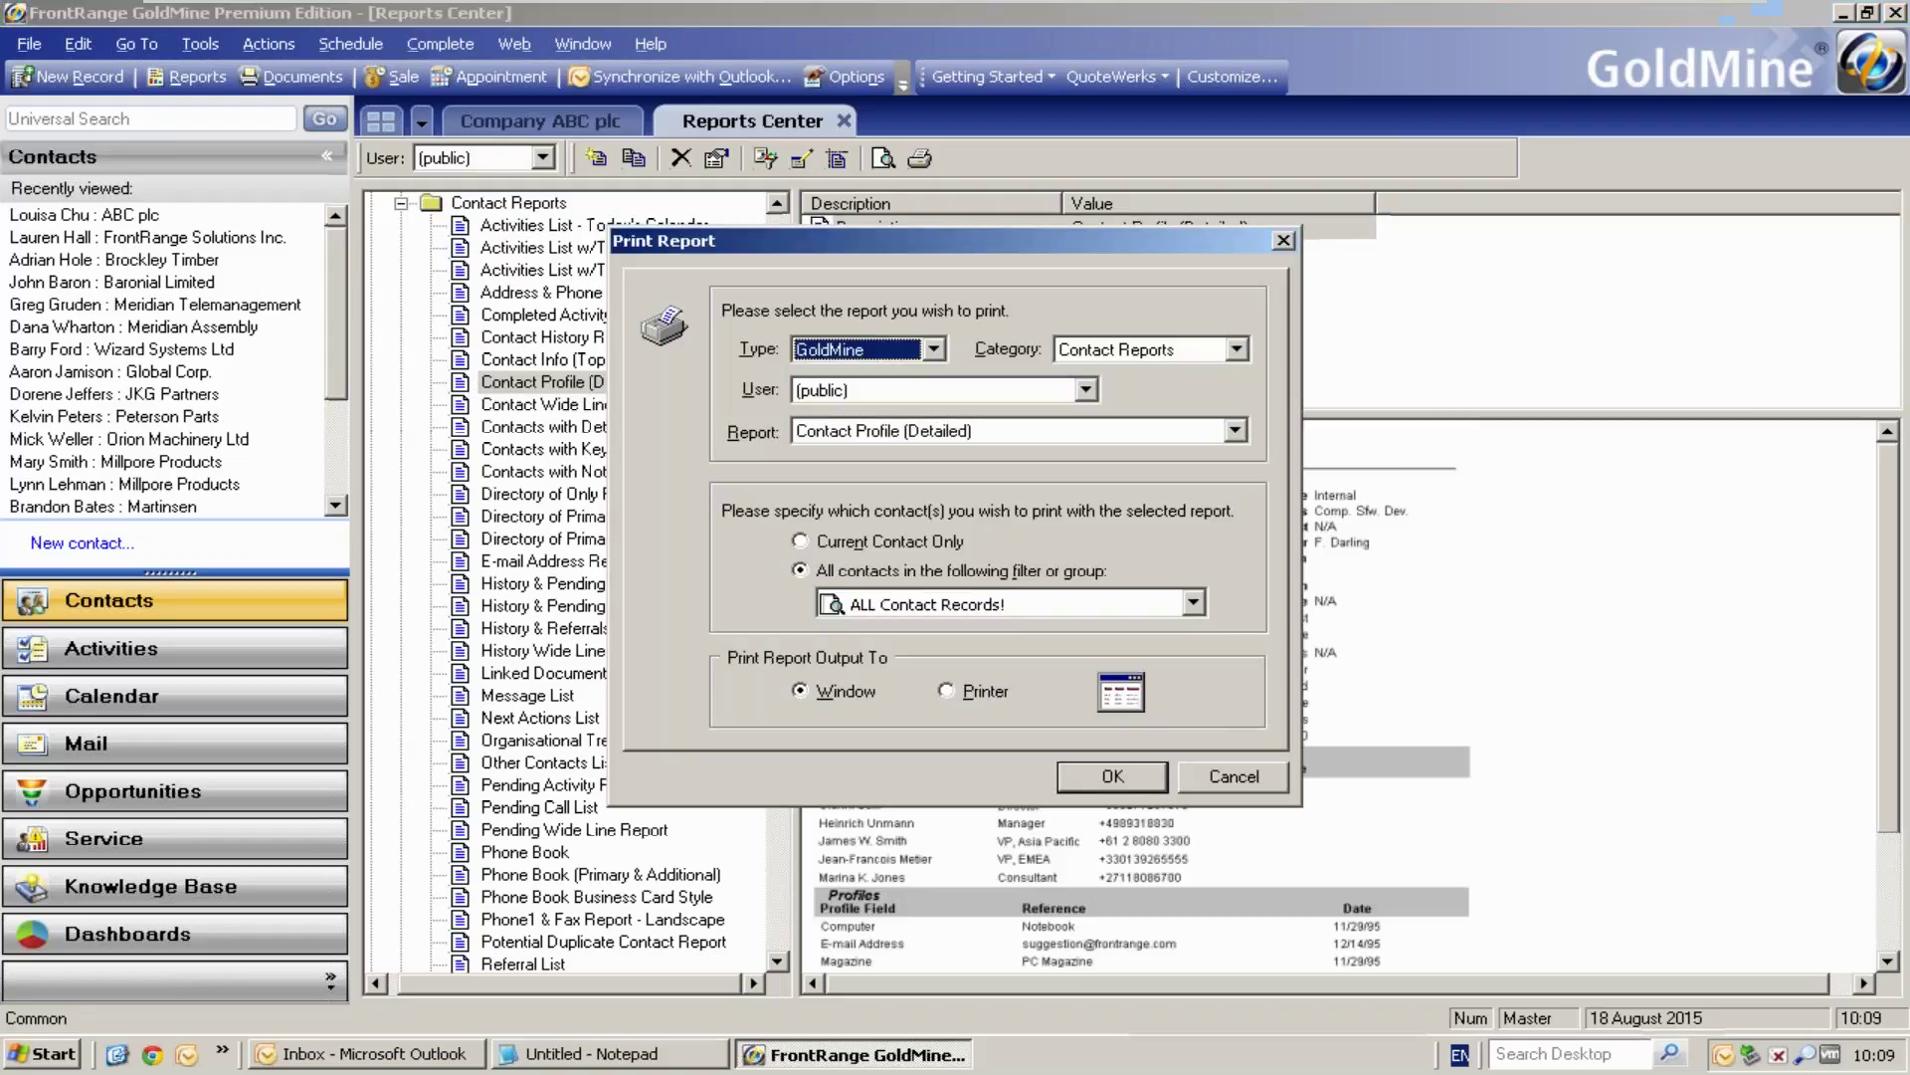
left_click(814, 542)
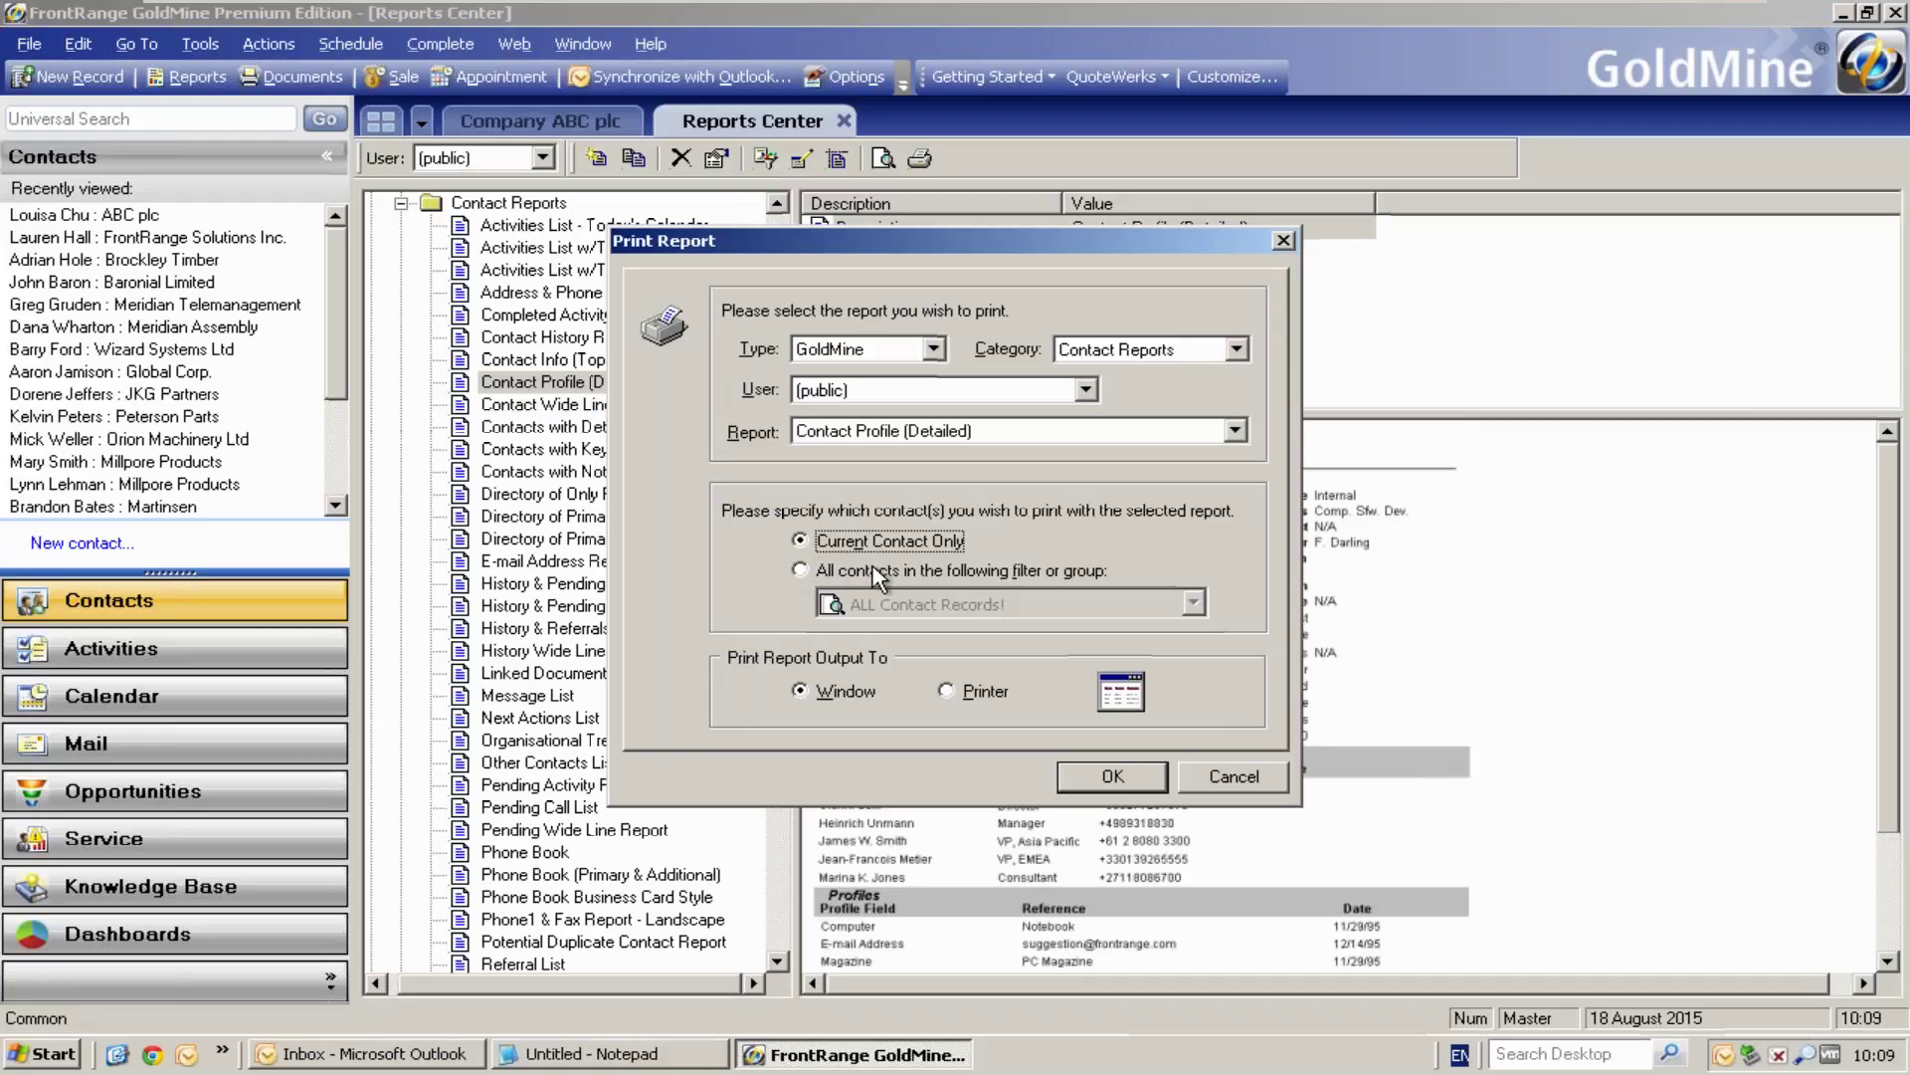
left_click(1103, 775)
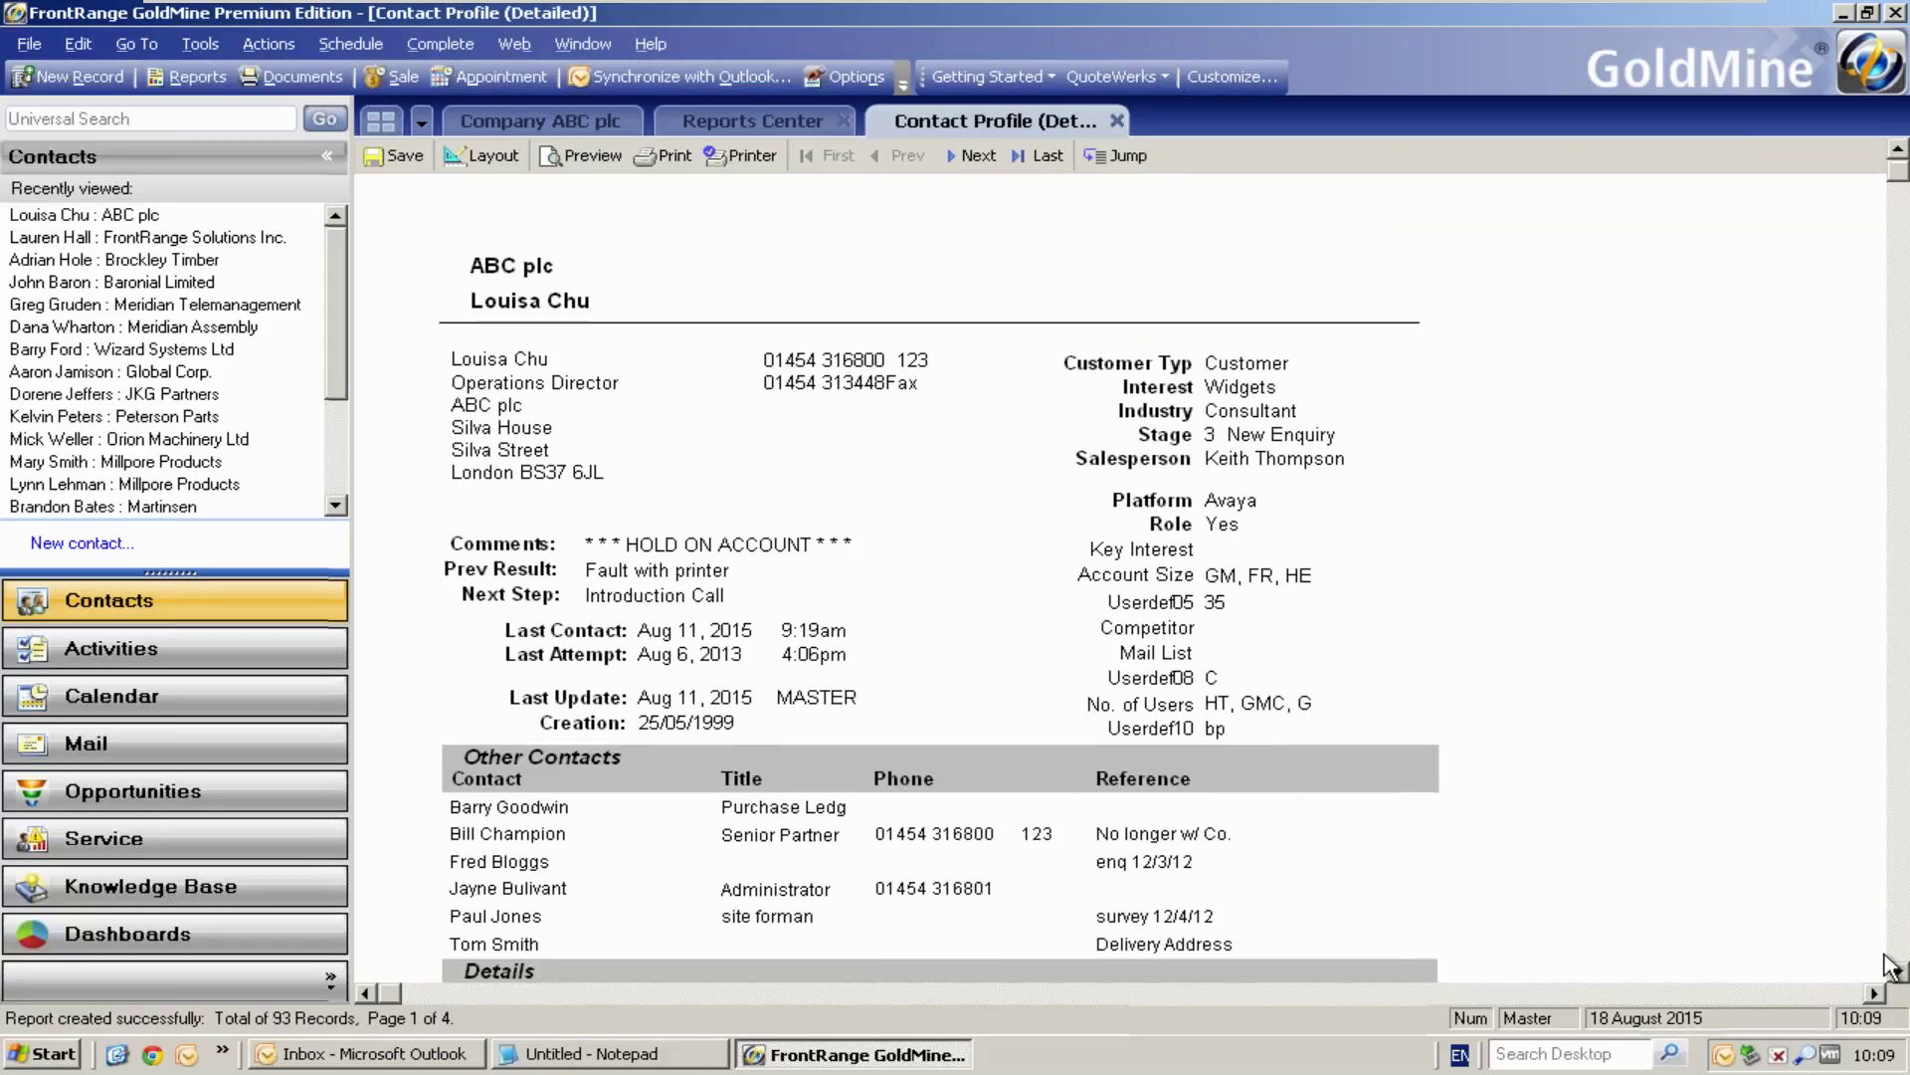
left_click(973, 162)
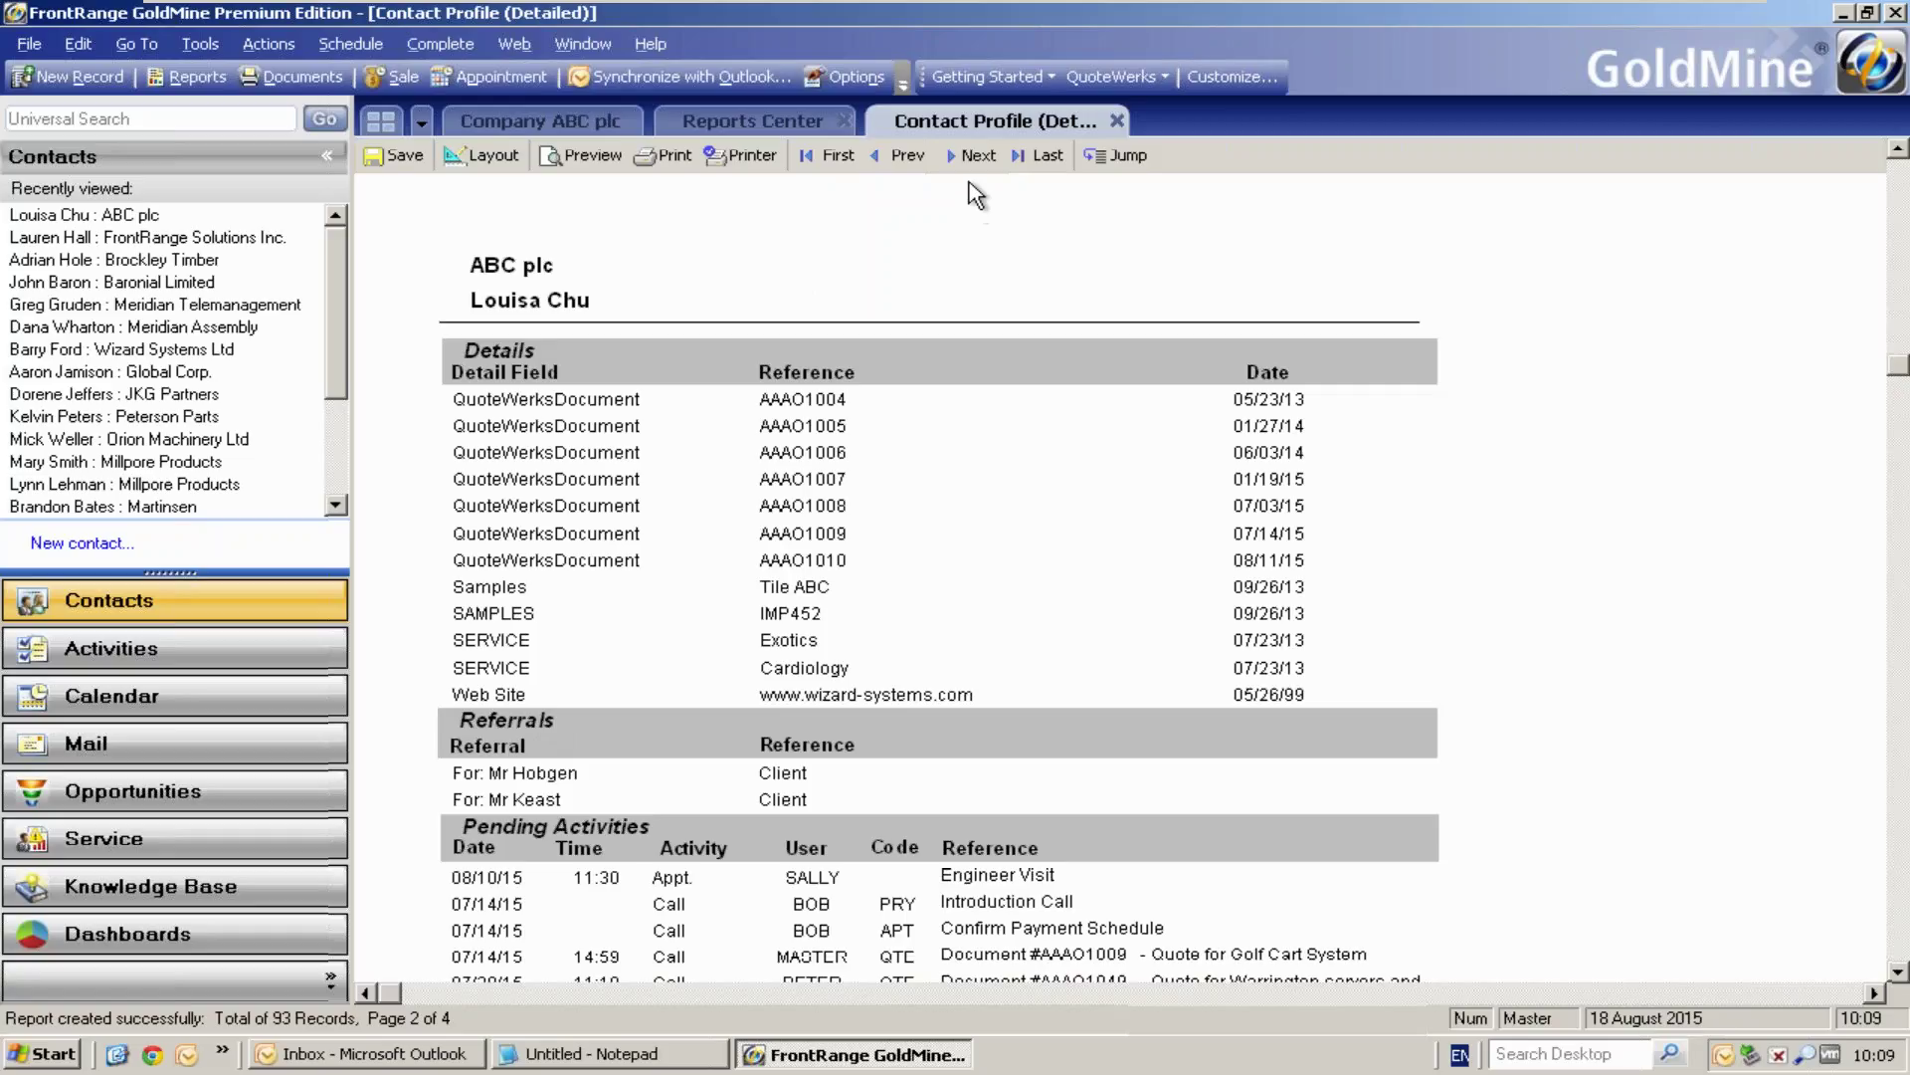
left_click(974, 157)
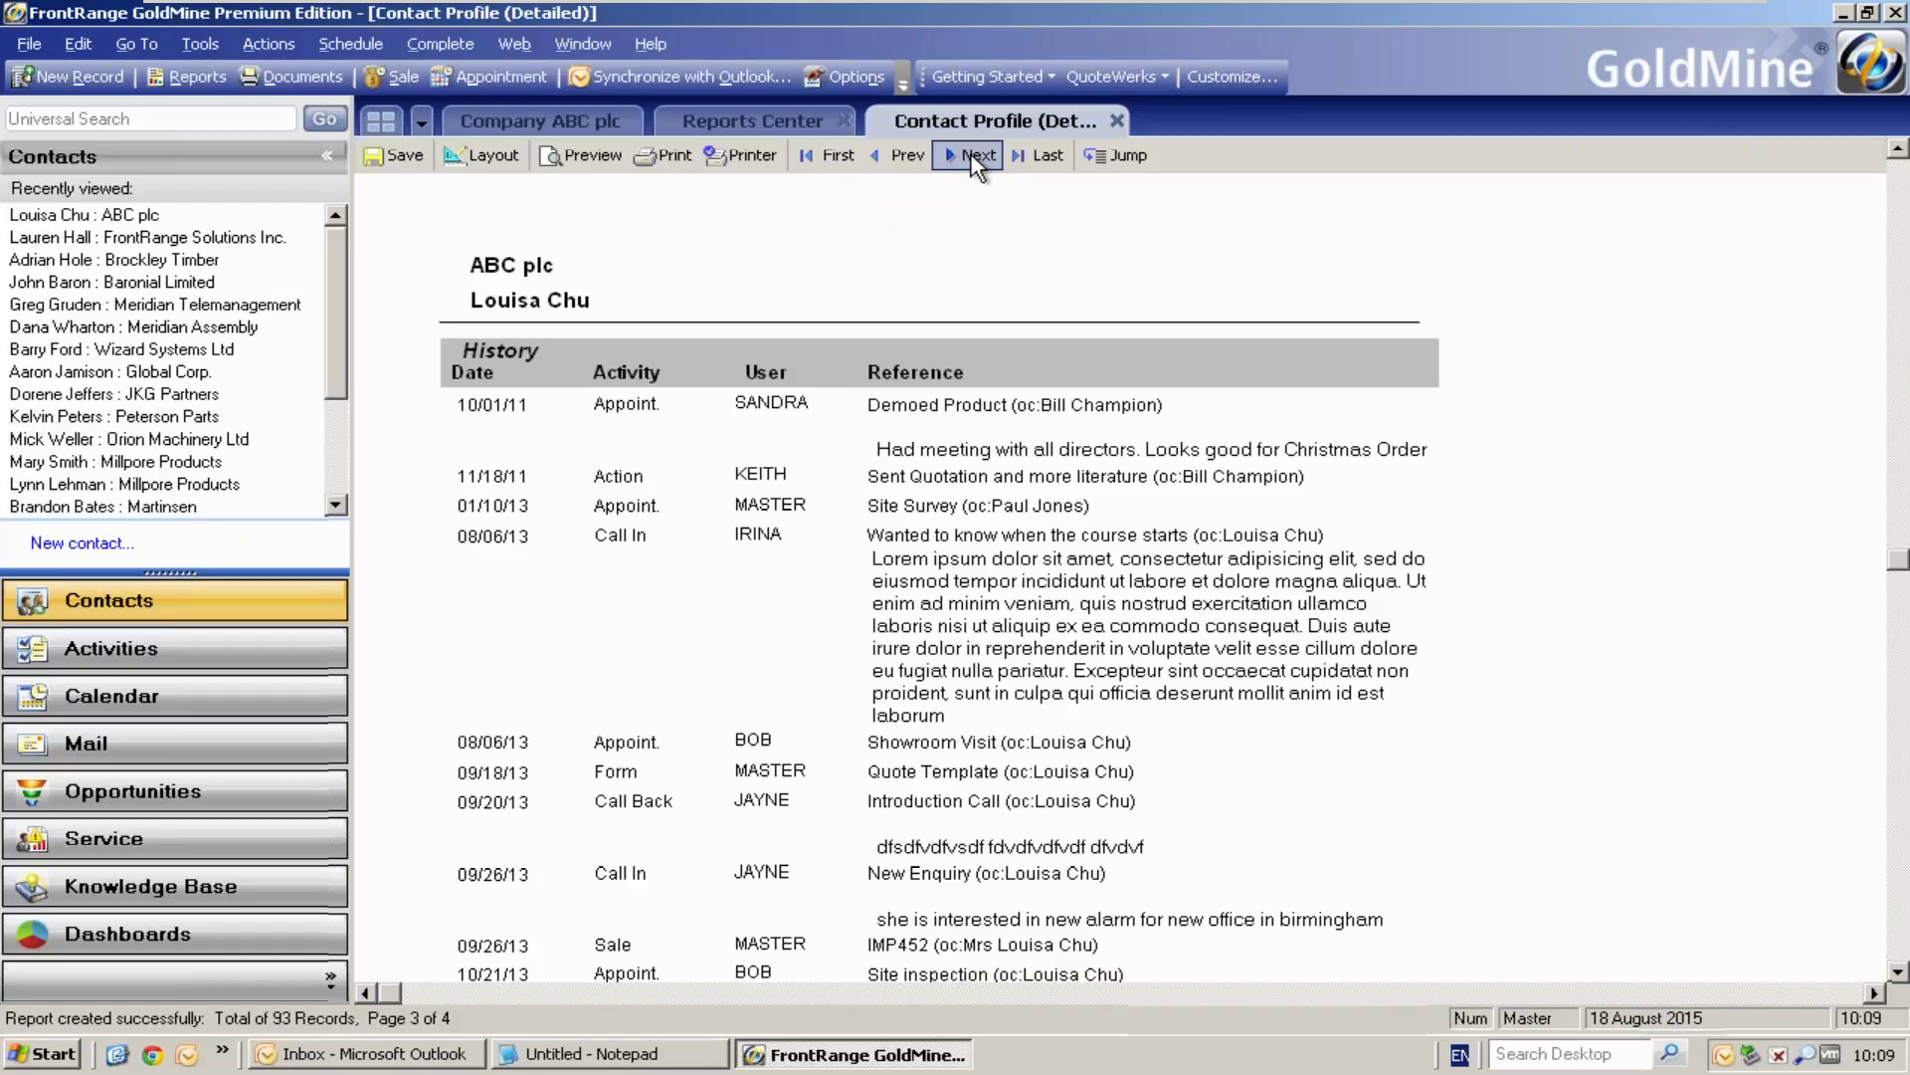
Close the contact profile report, collapse Contact Reports and expand Calendar Printouts
left_click(1116, 122)
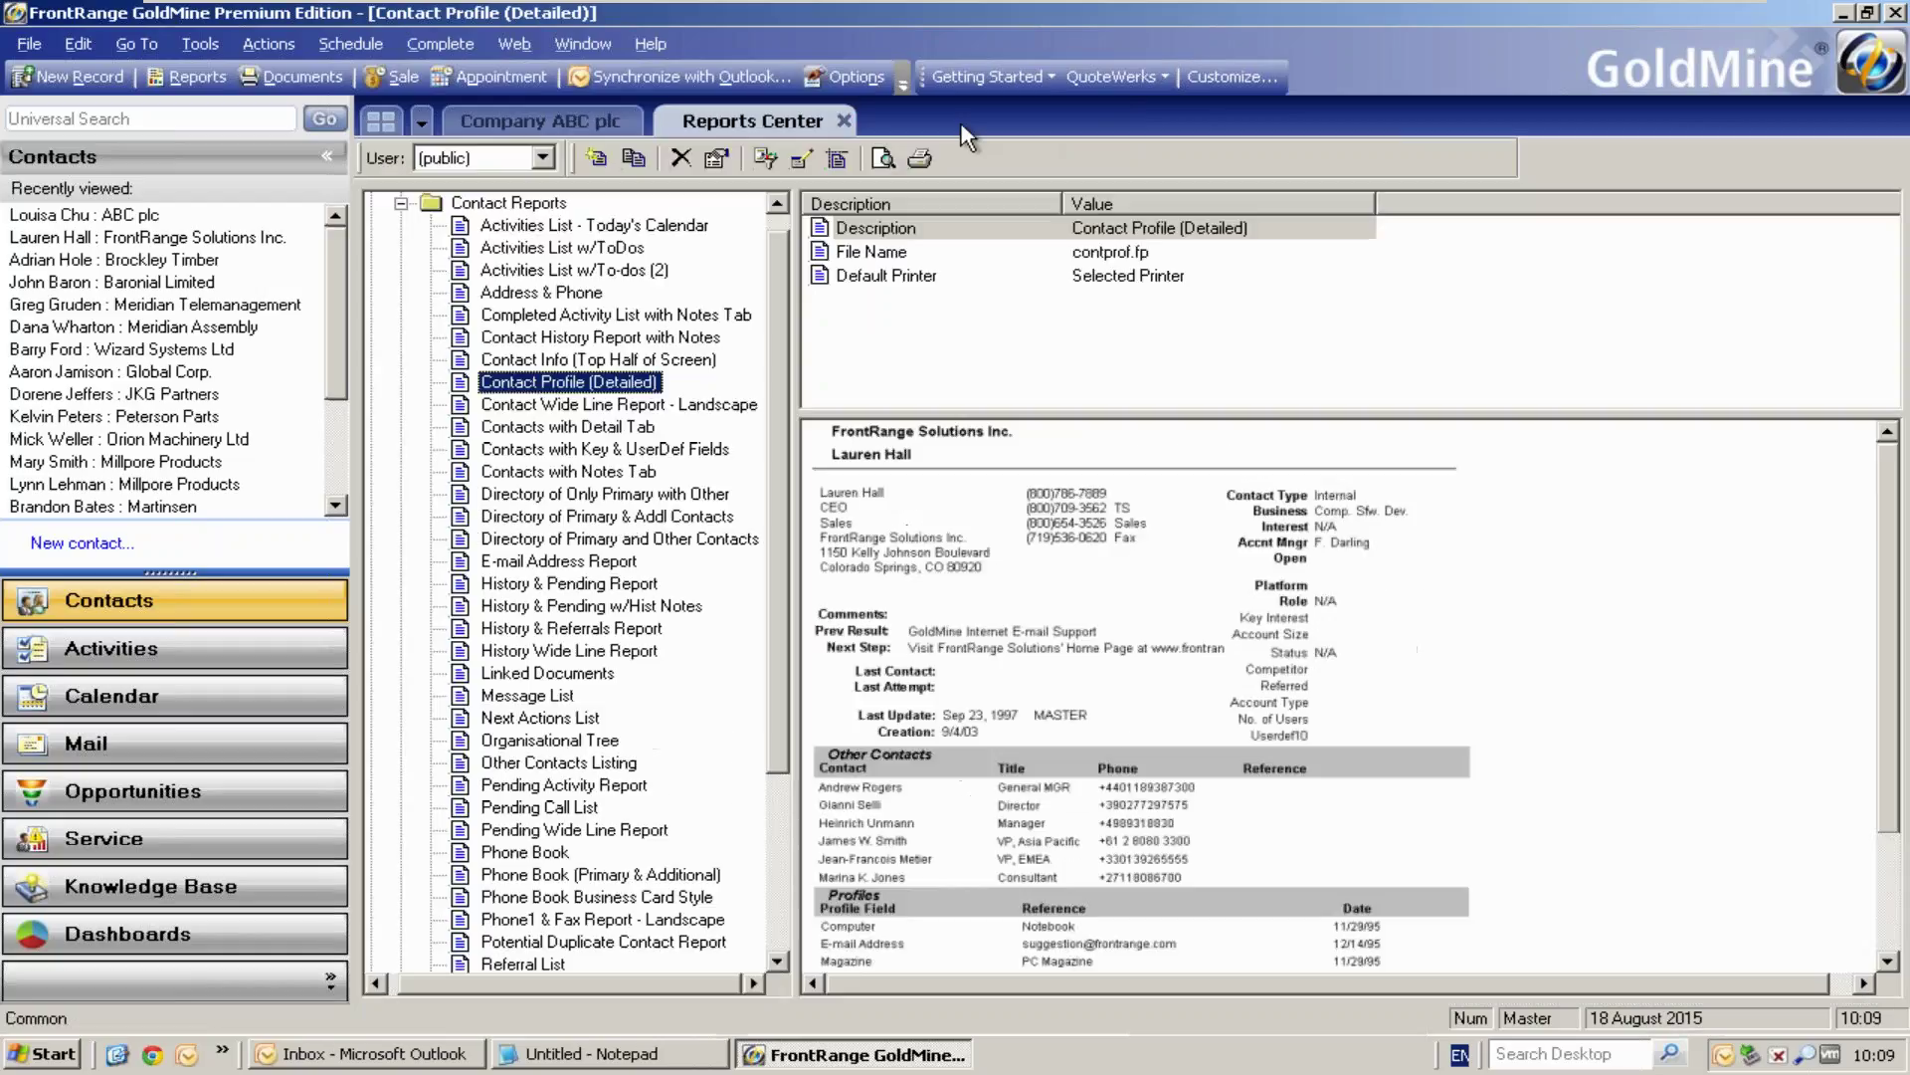
left_click(401, 203)
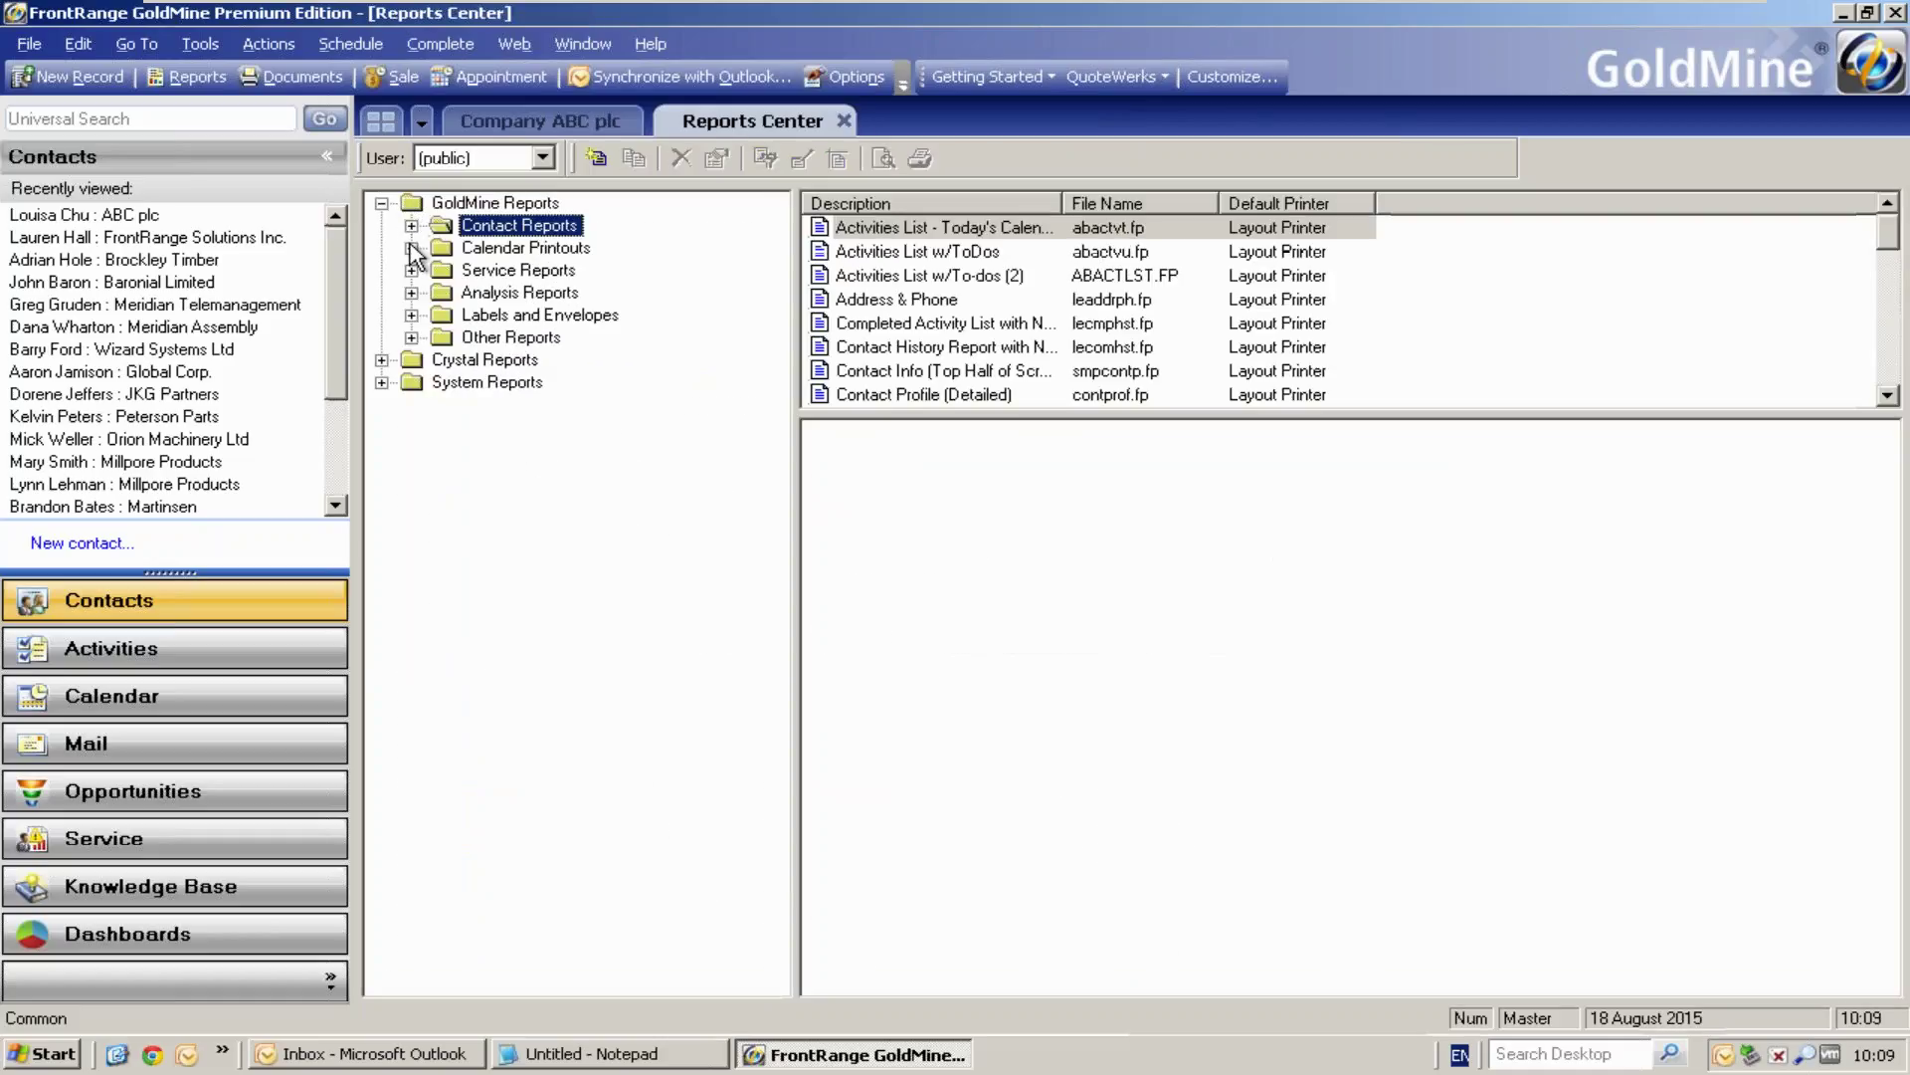
left_click(411, 248)
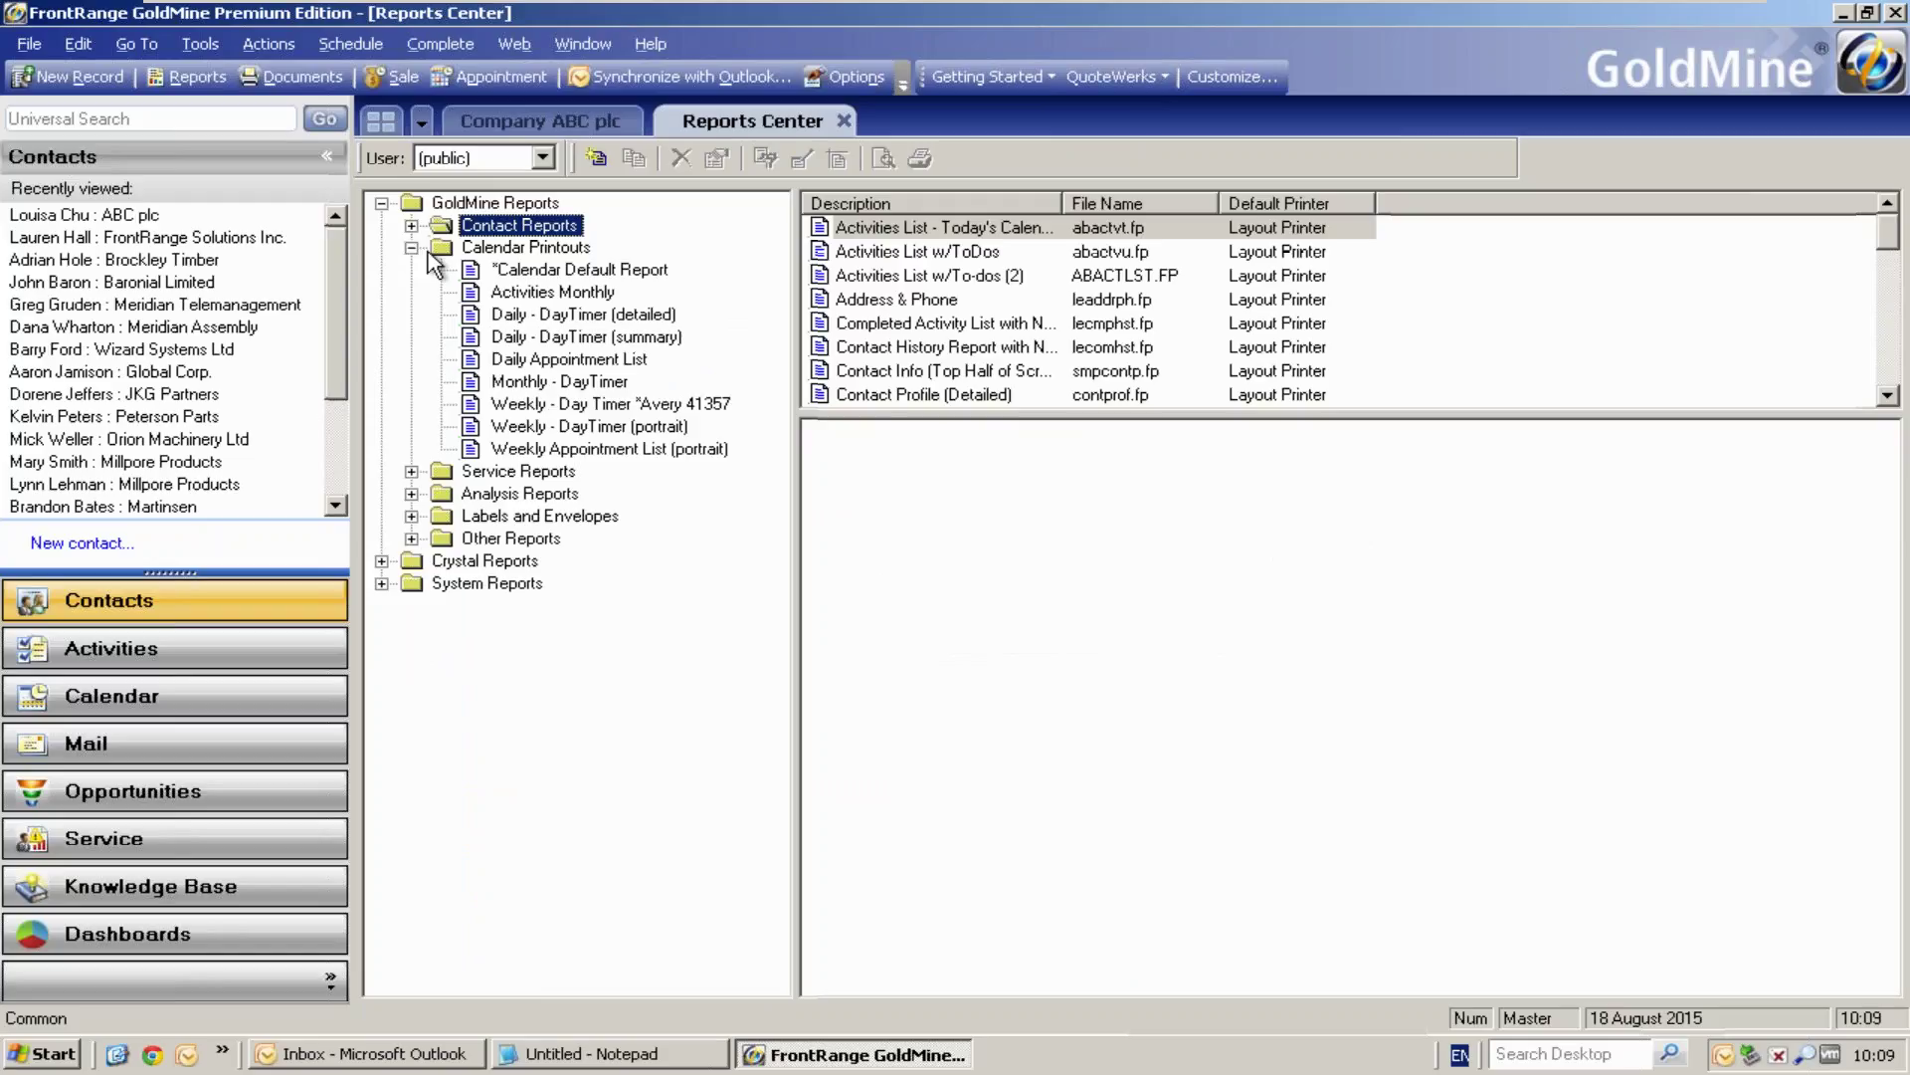
Generate the Monthly - DayTimer report for August 2015 (42 records), then close it
left_click(557, 386)
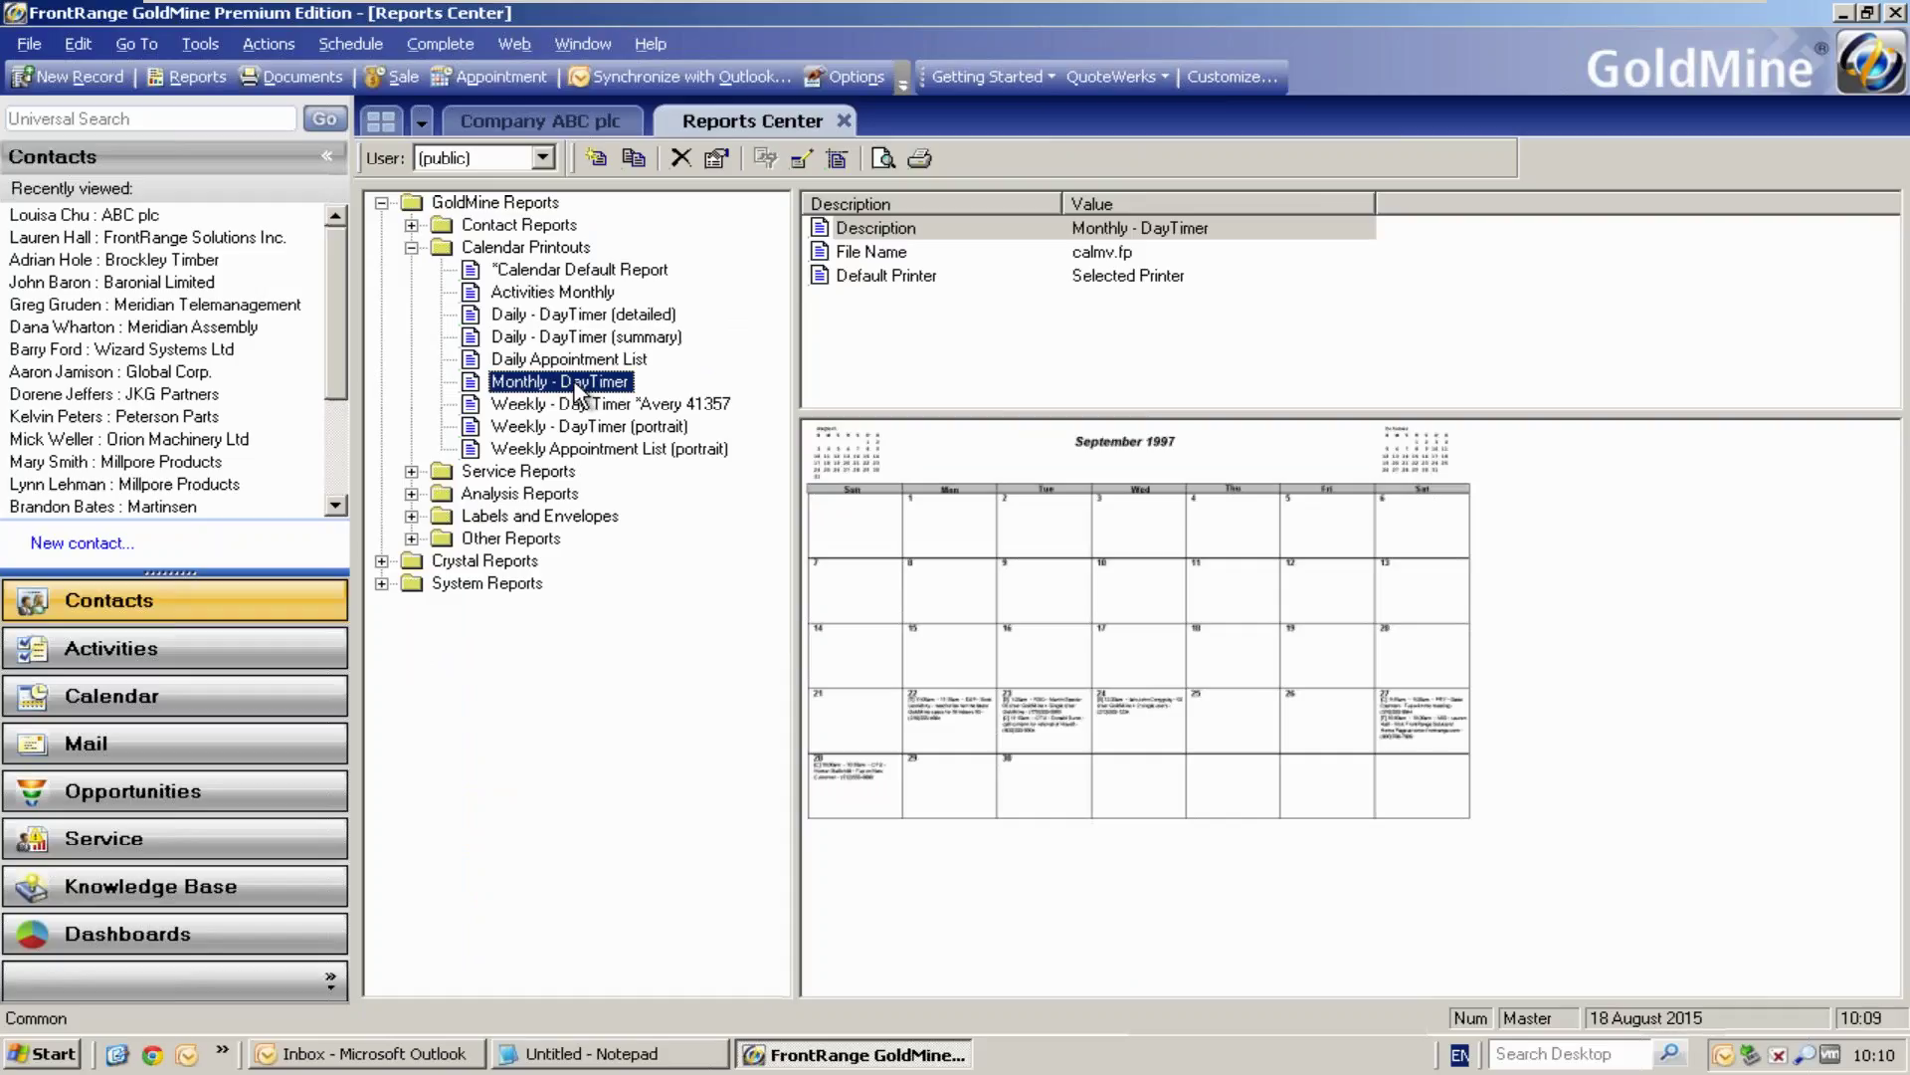
double_click(476, 386)
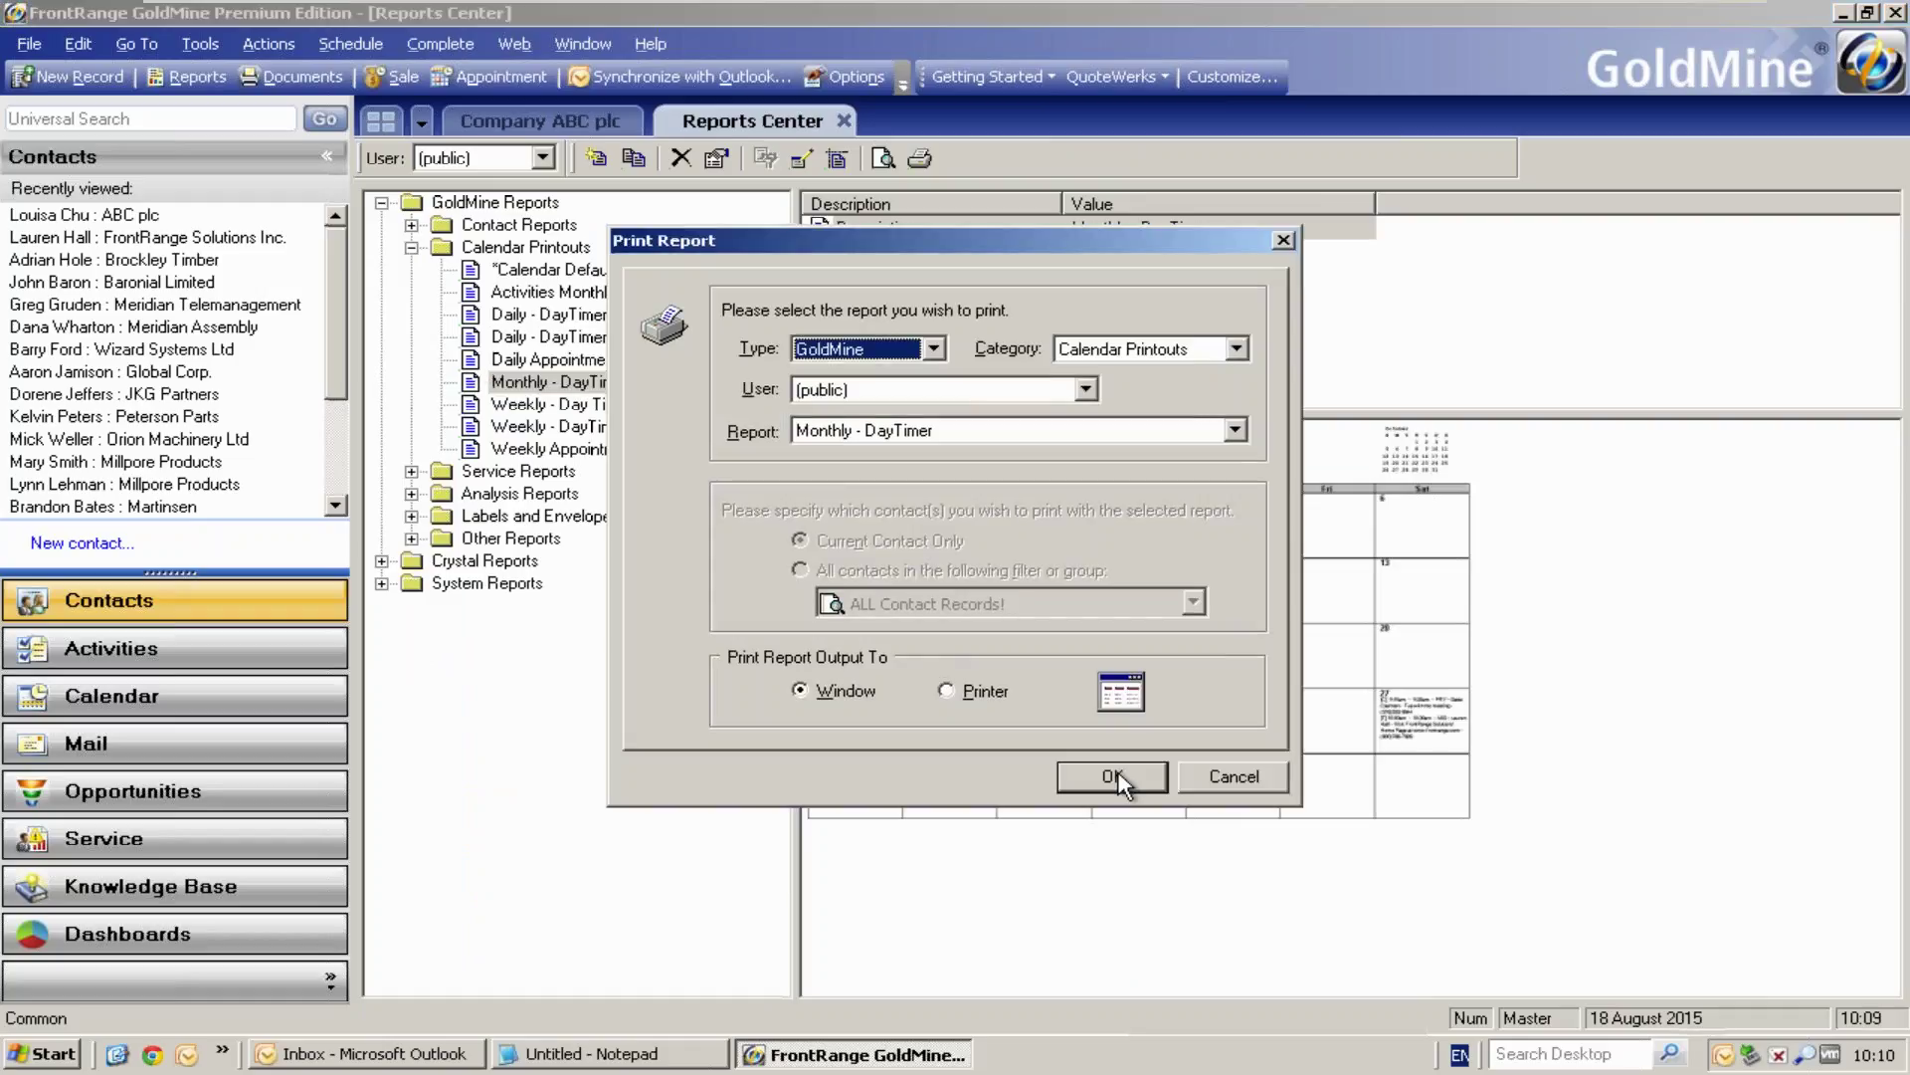
left_click(1119, 780)
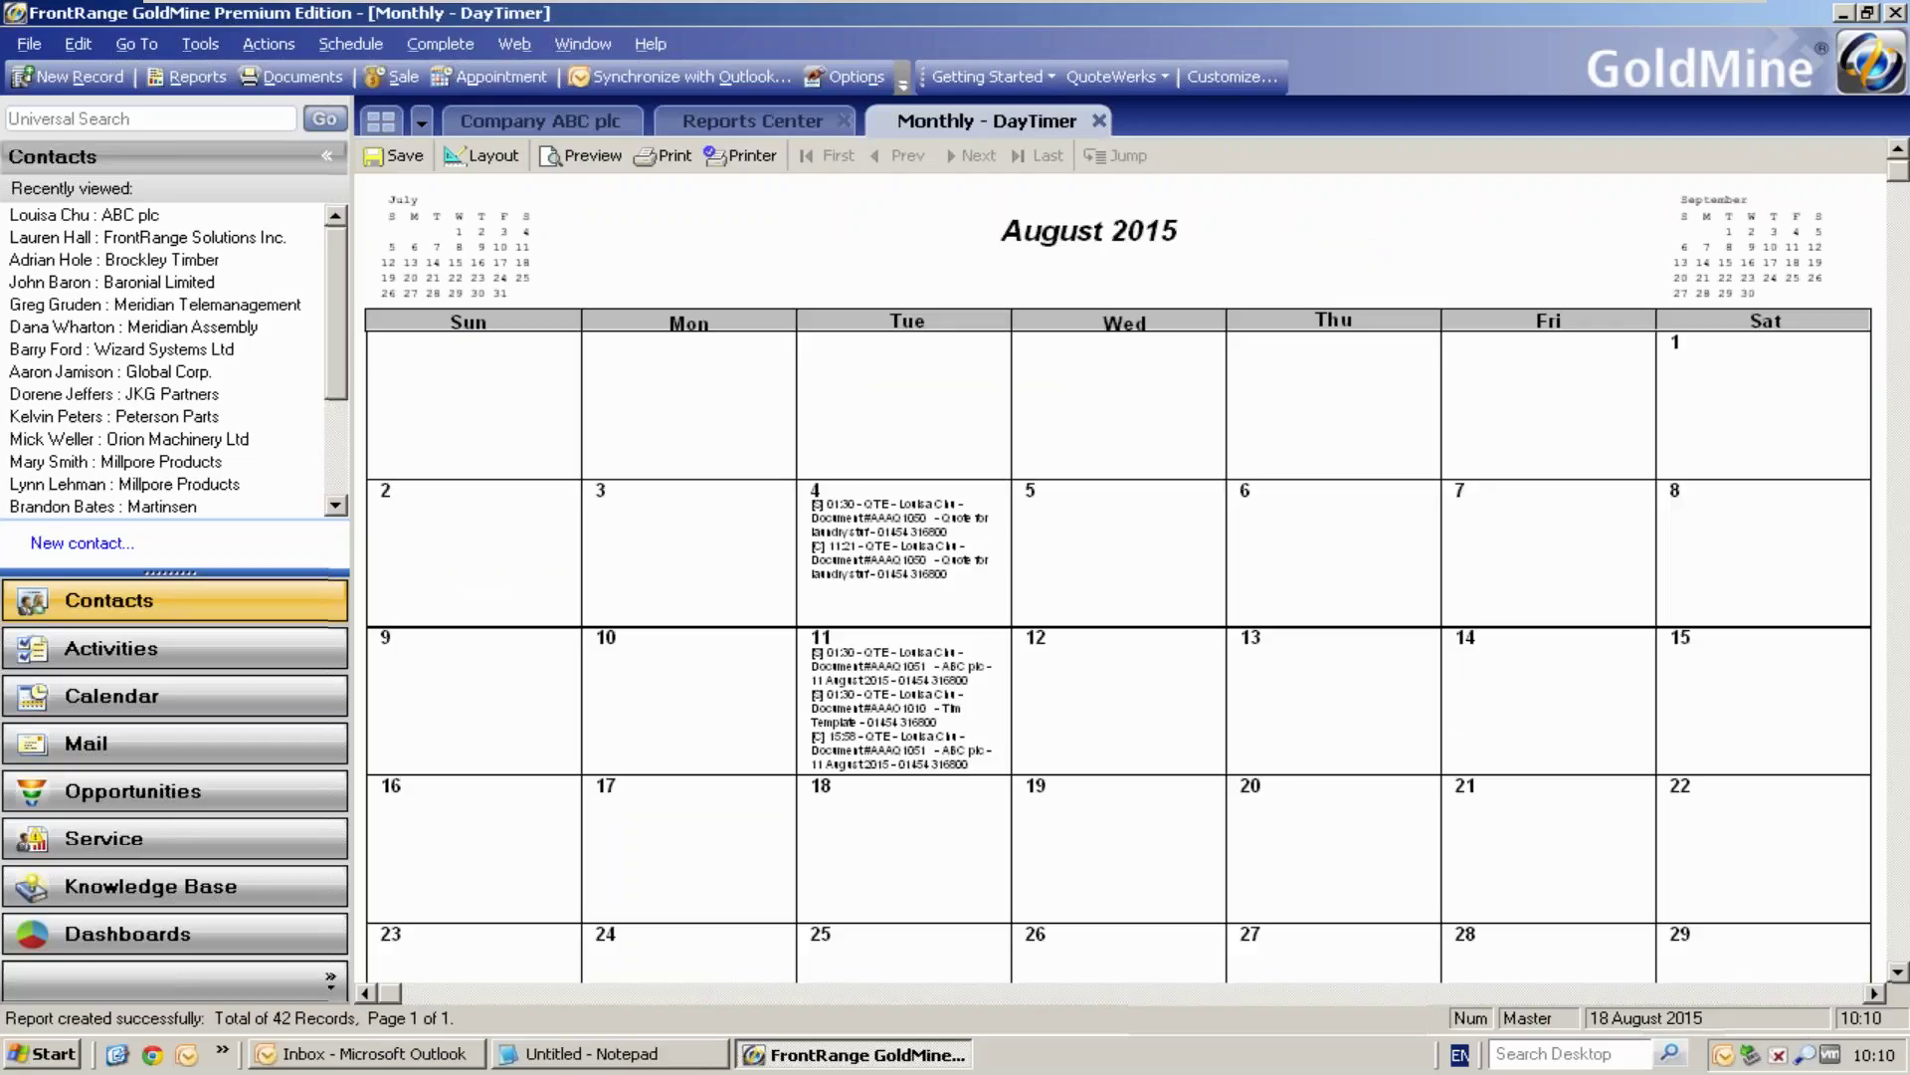
left_click(1098, 120)
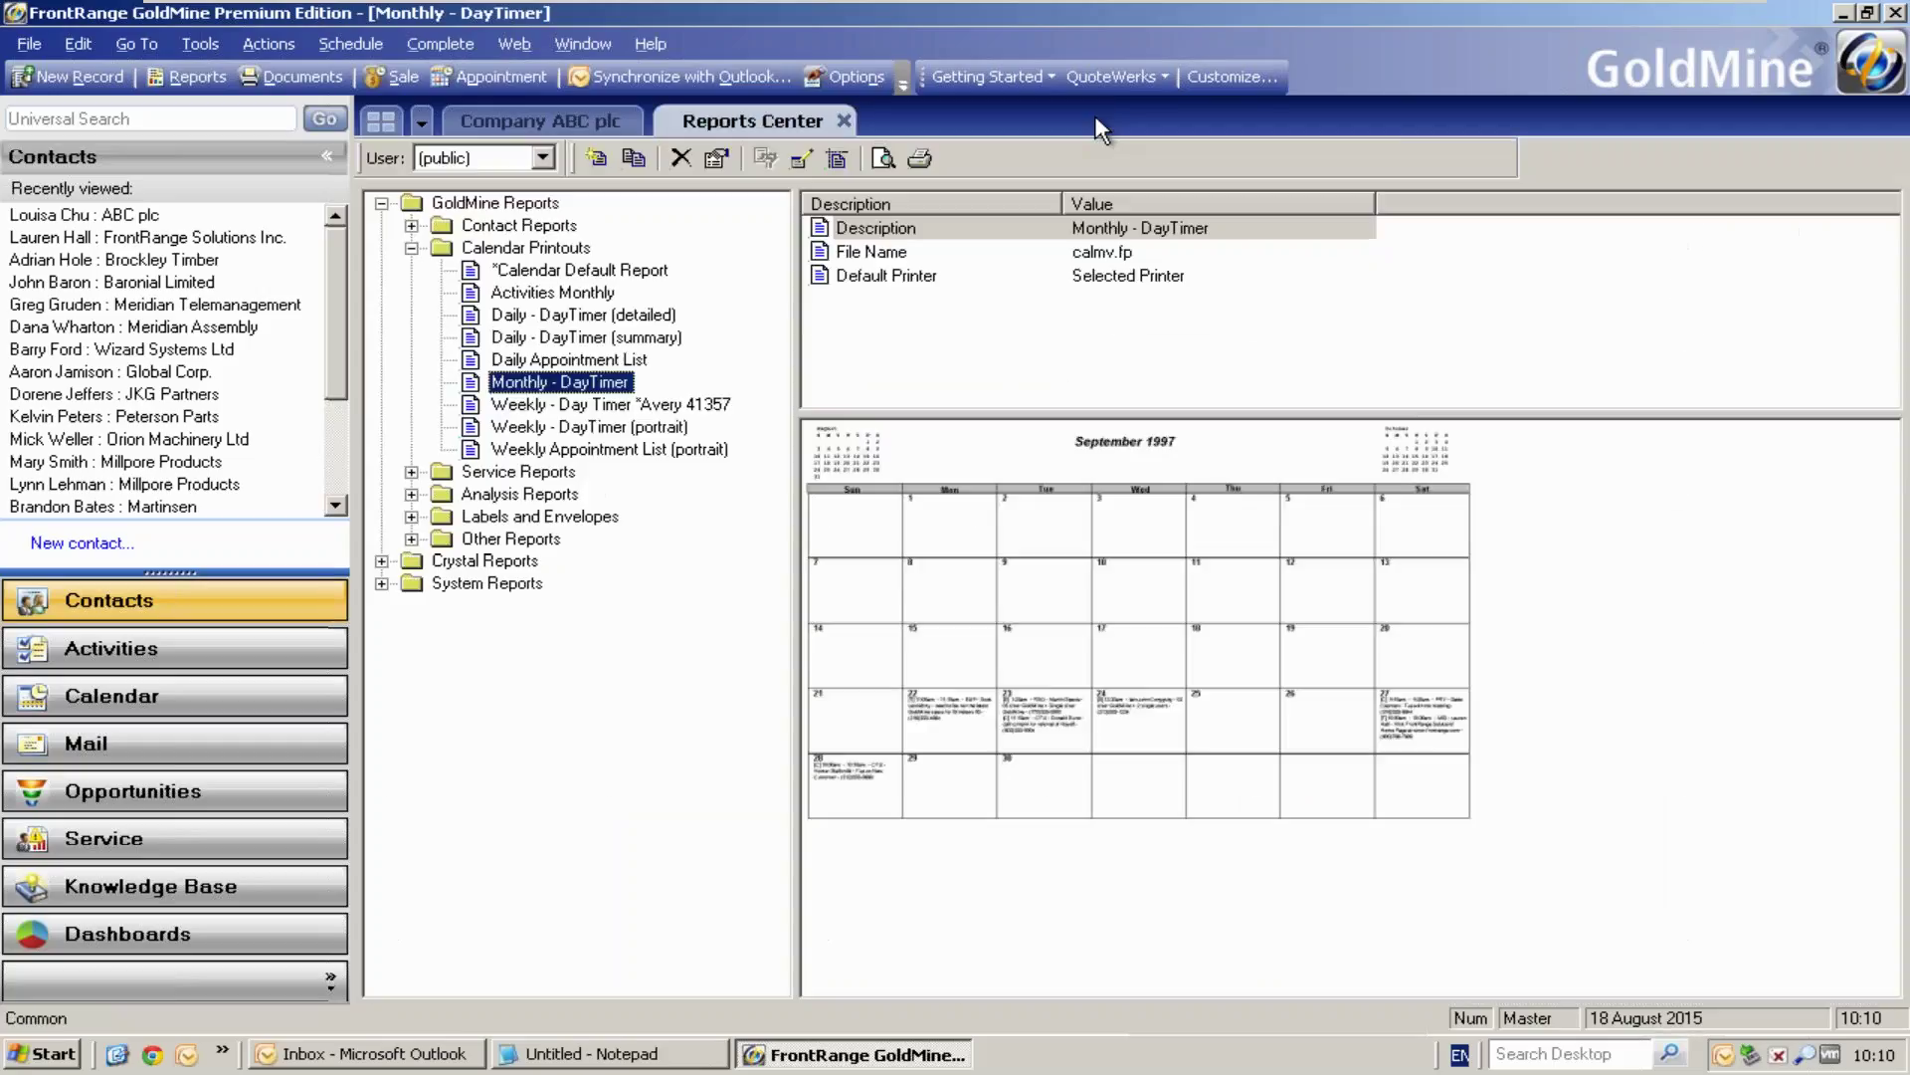
Collapse Calendar Printouts, peek at Service Reports, expand Analysis Reports and preview Forecasted Sales by User per Month
left_click(411, 248)
left_click(410, 270)
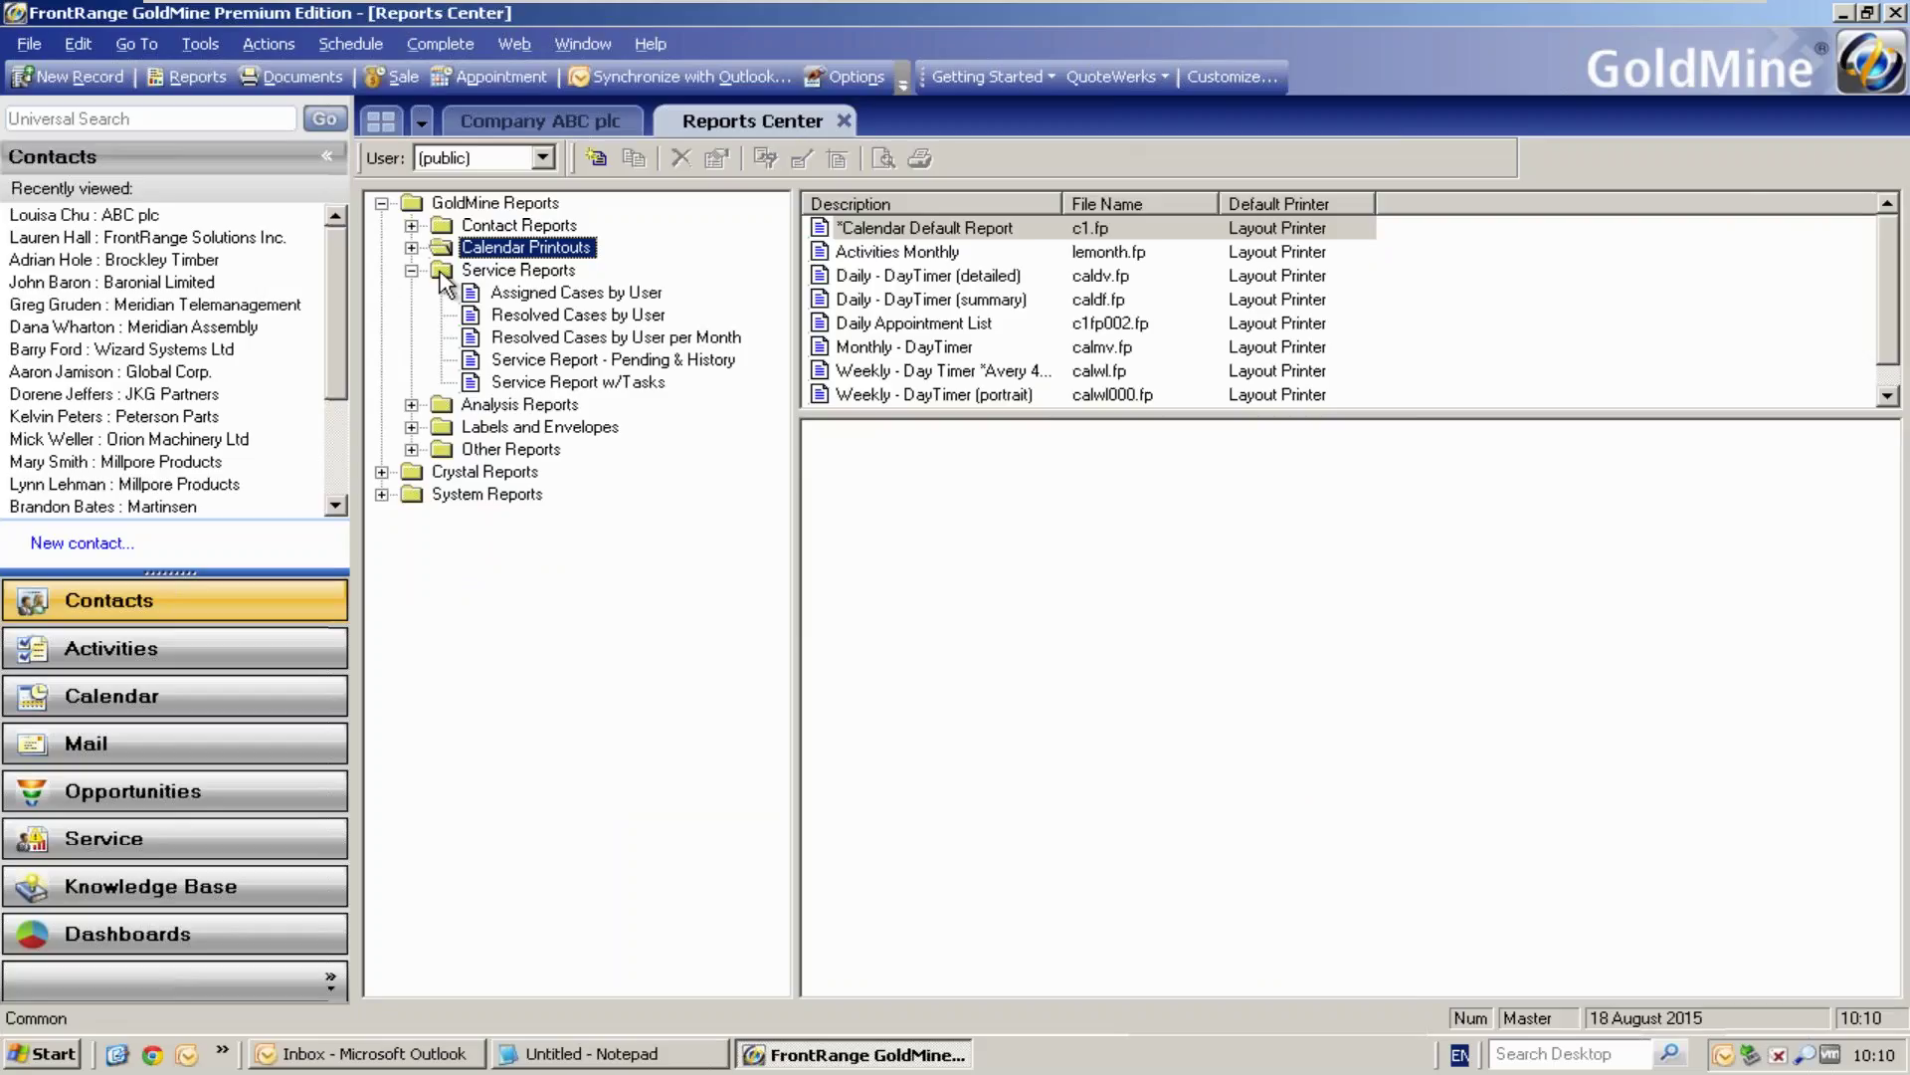
left_click(411, 269)
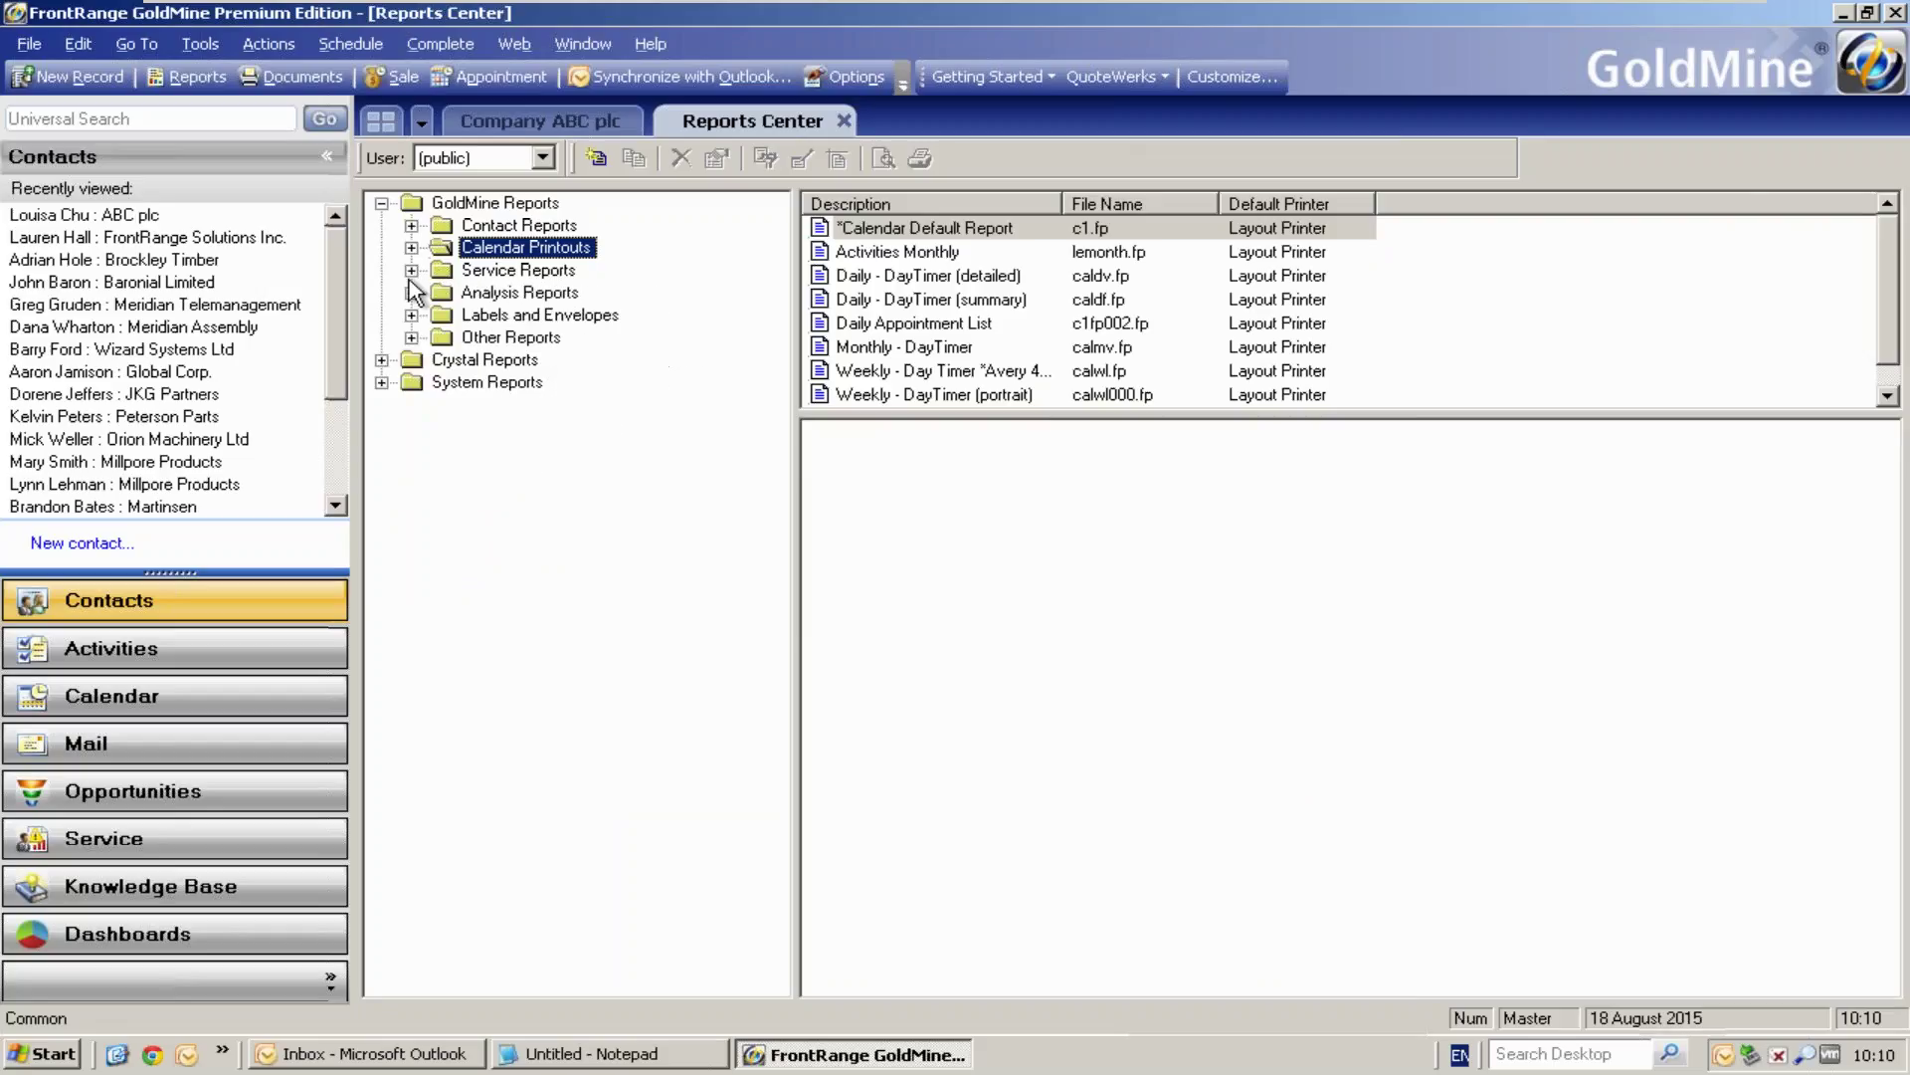
left_click(411, 292)
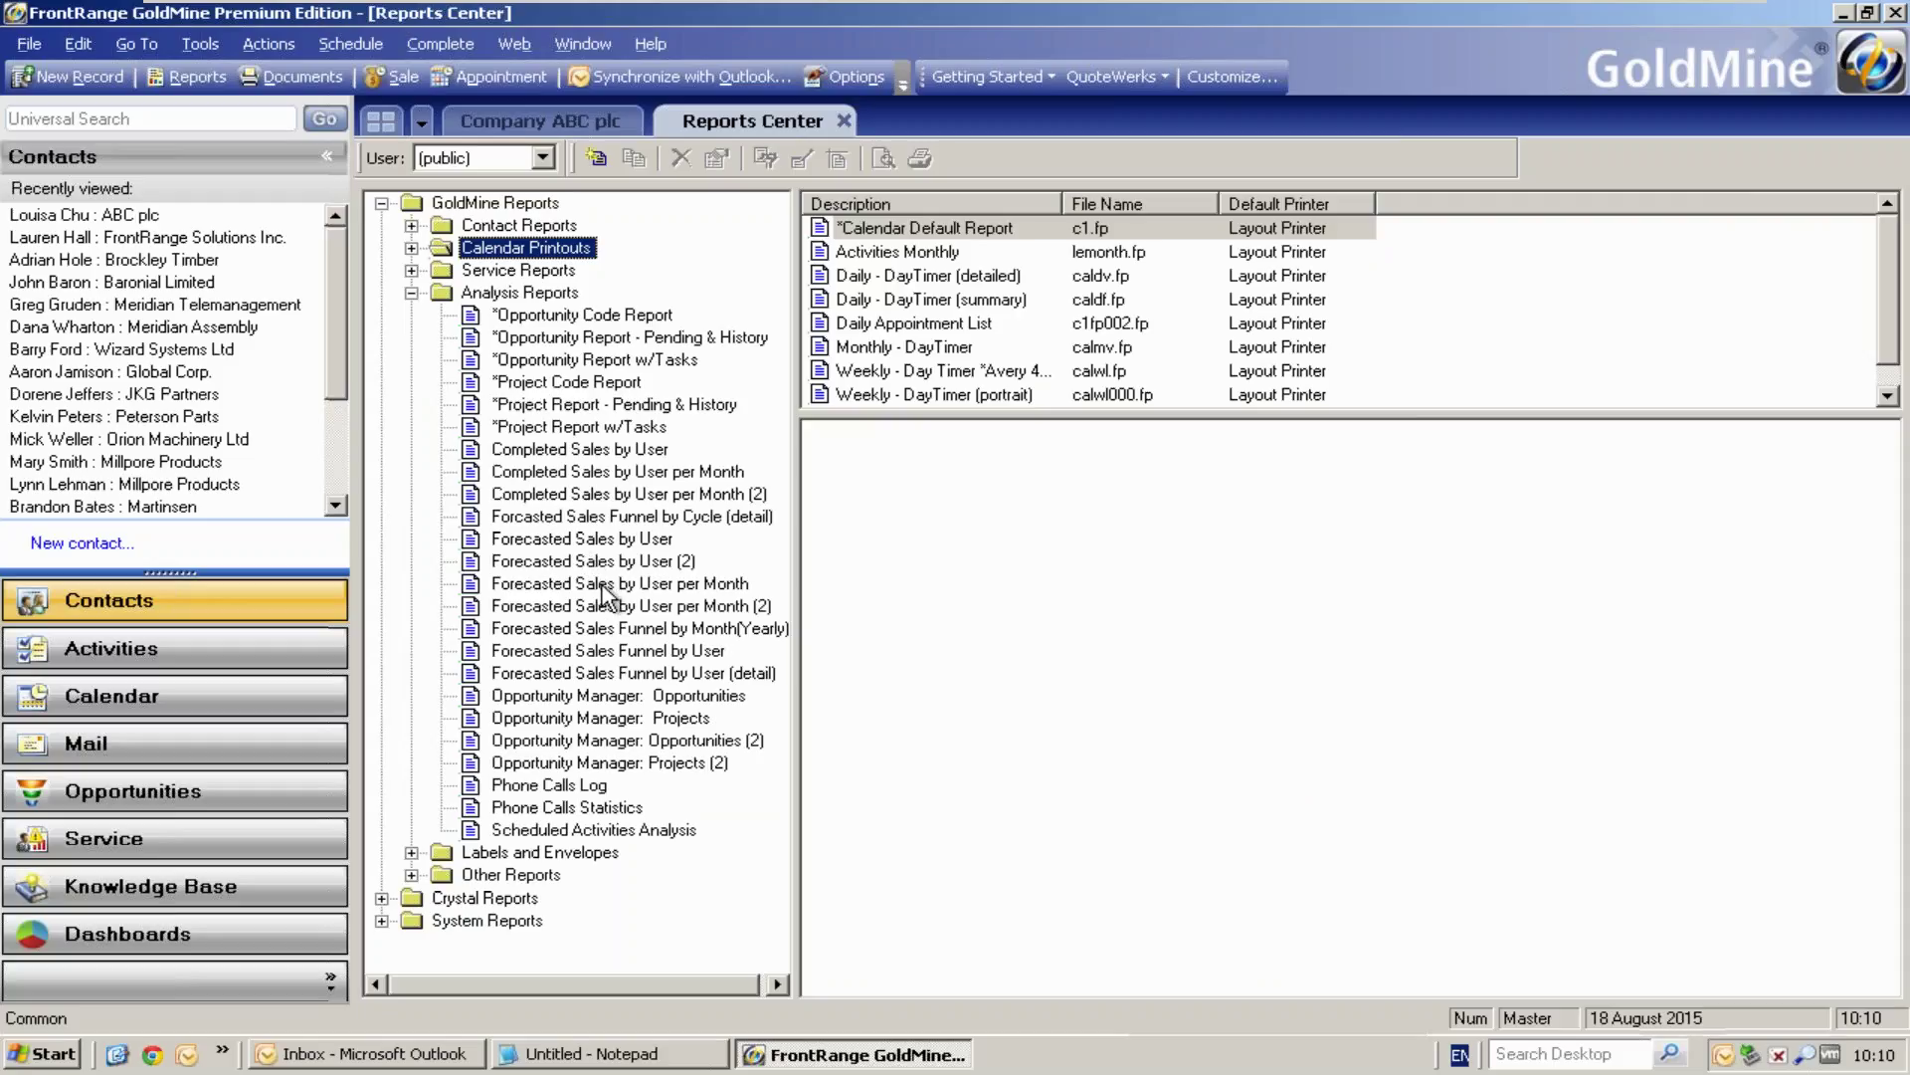
left_click(605, 587)
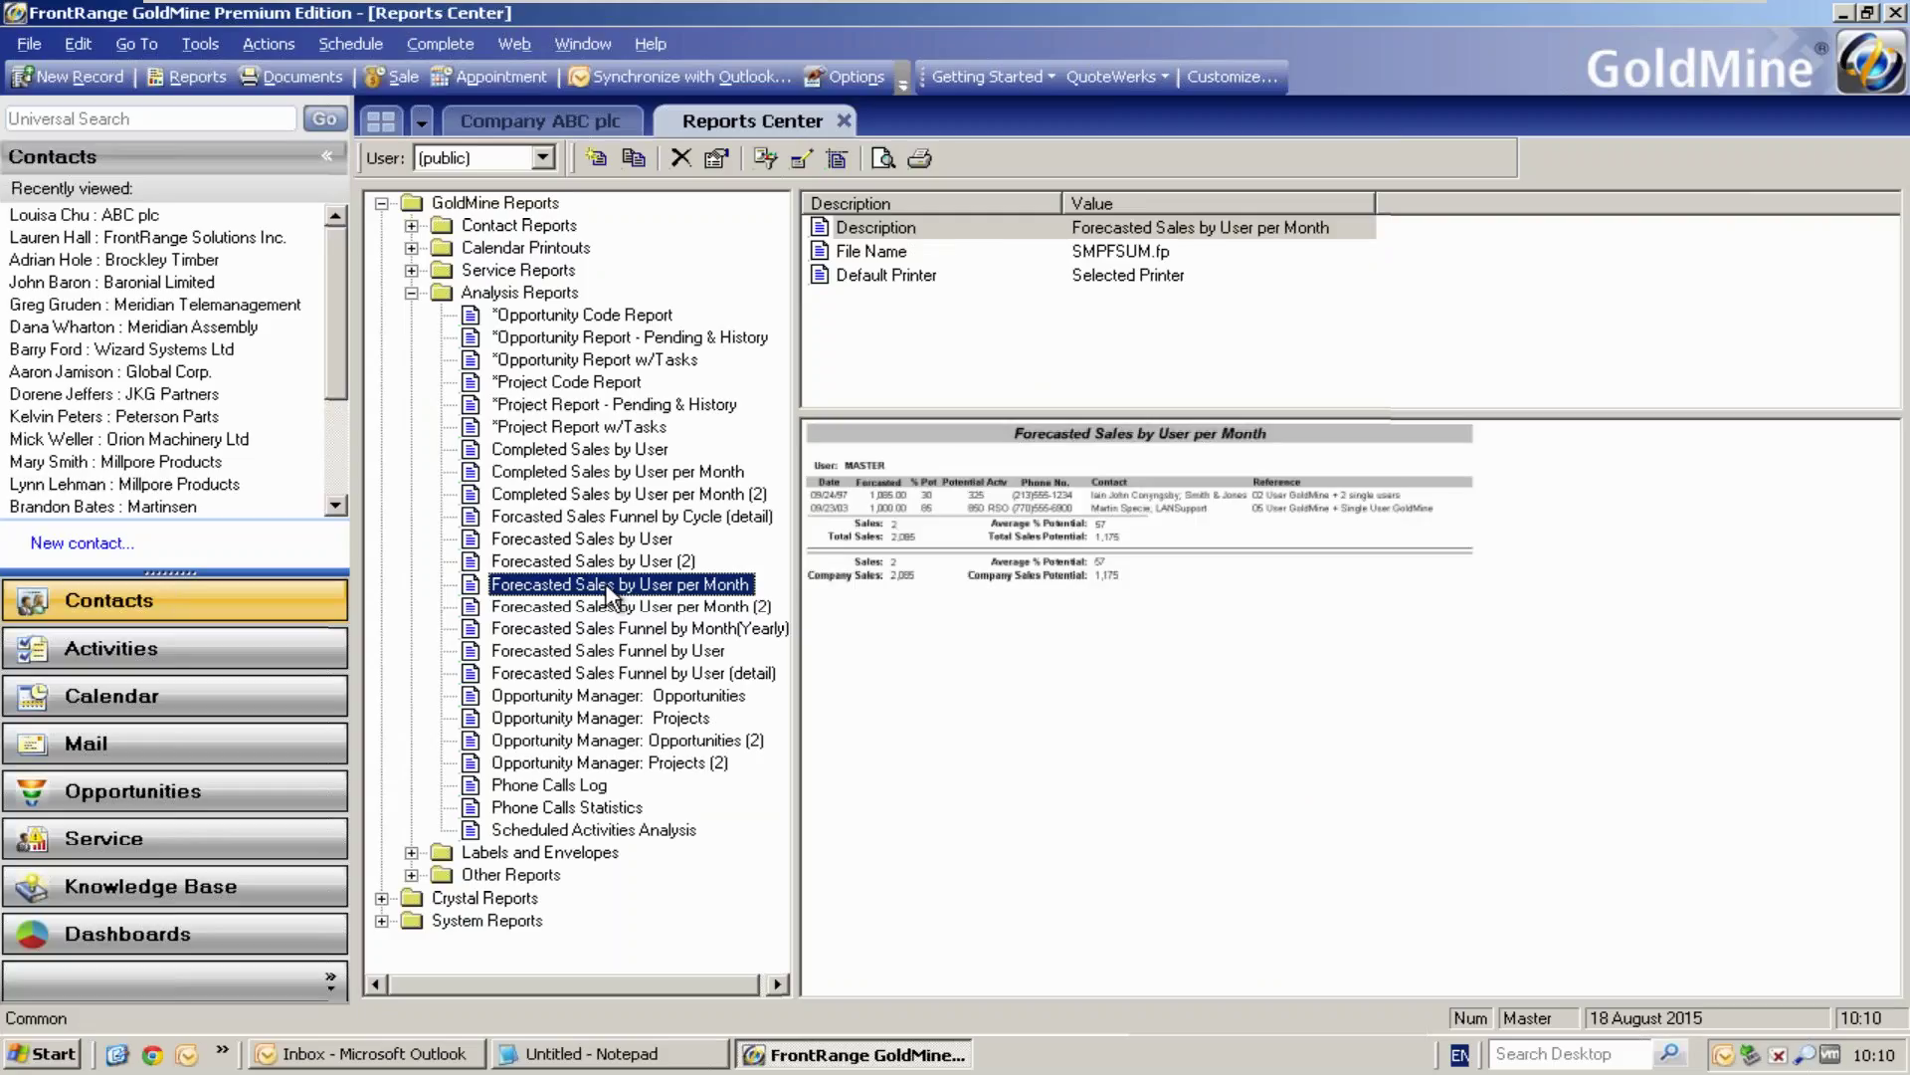
In the forecasted sales report's options, switch Calendar Data User to BOB and back to (all)
right_click(608, 593)
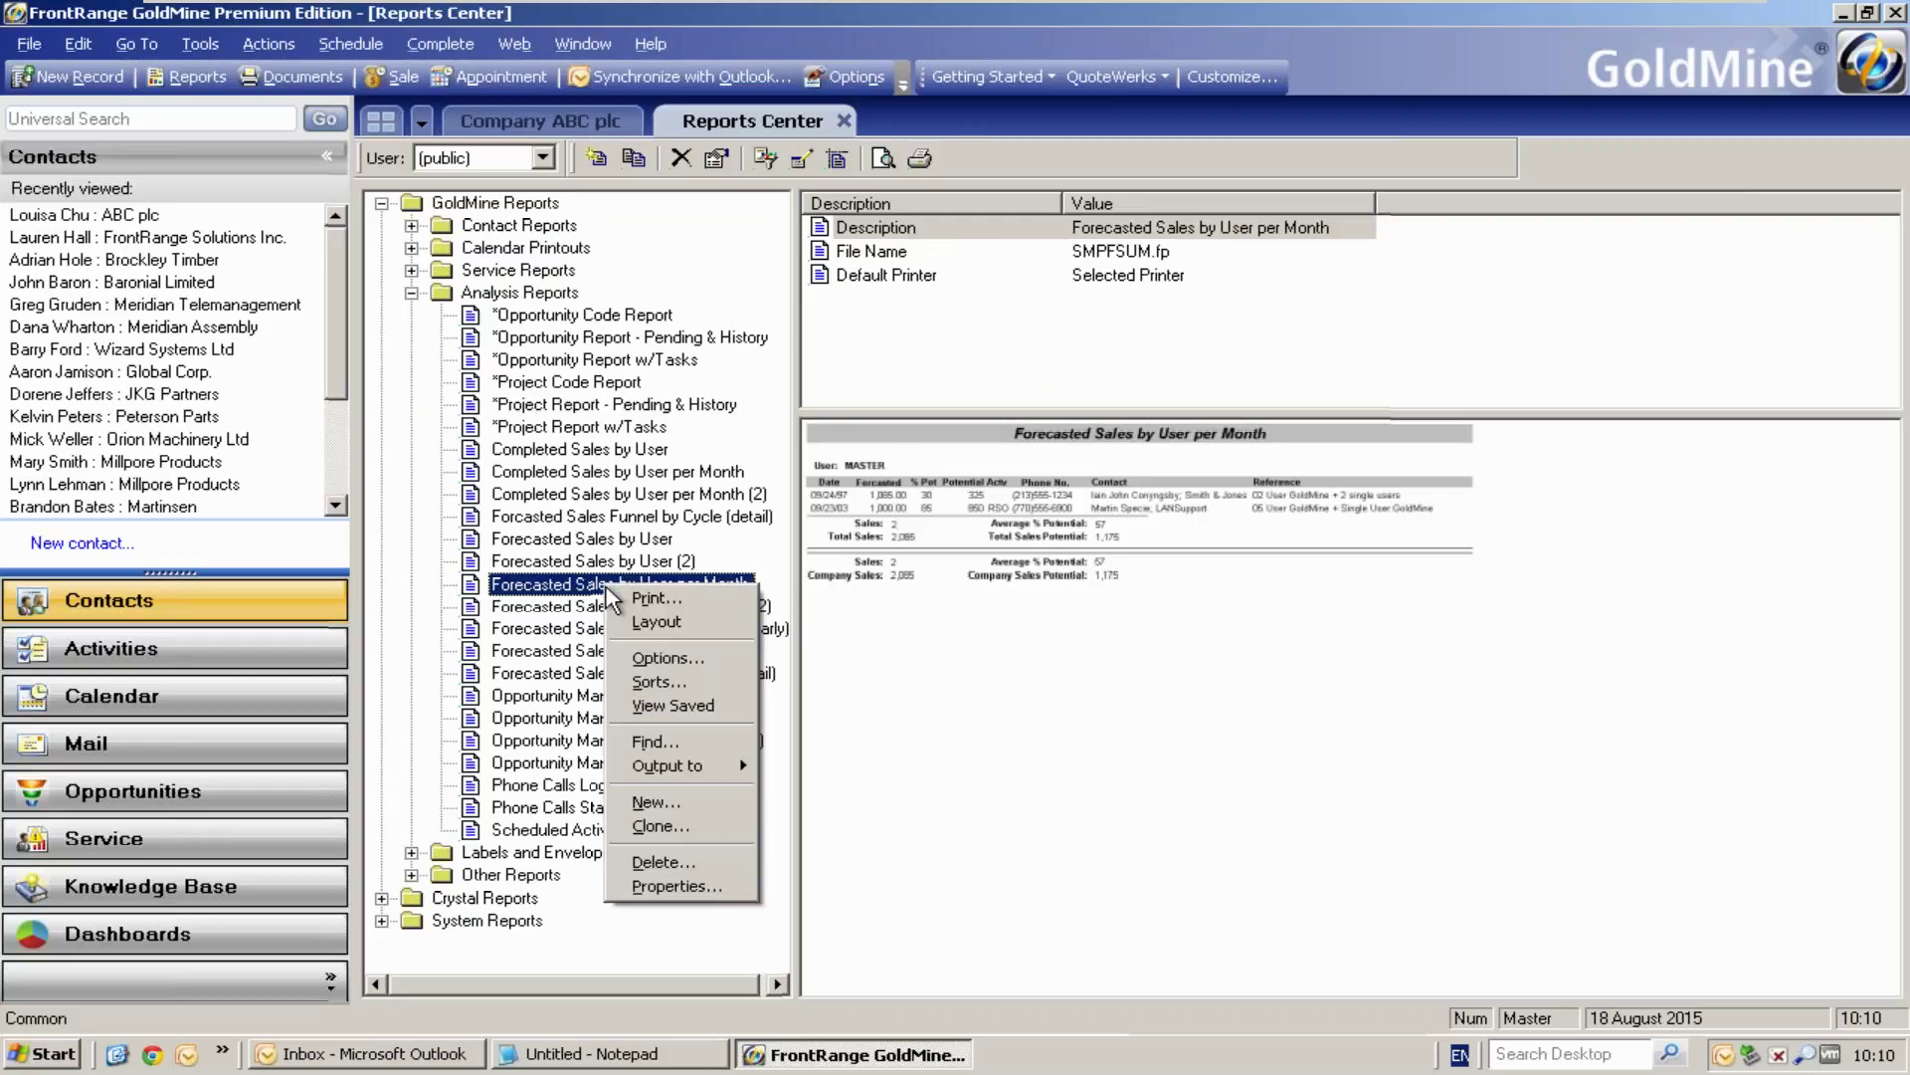
left_click(637, 660)
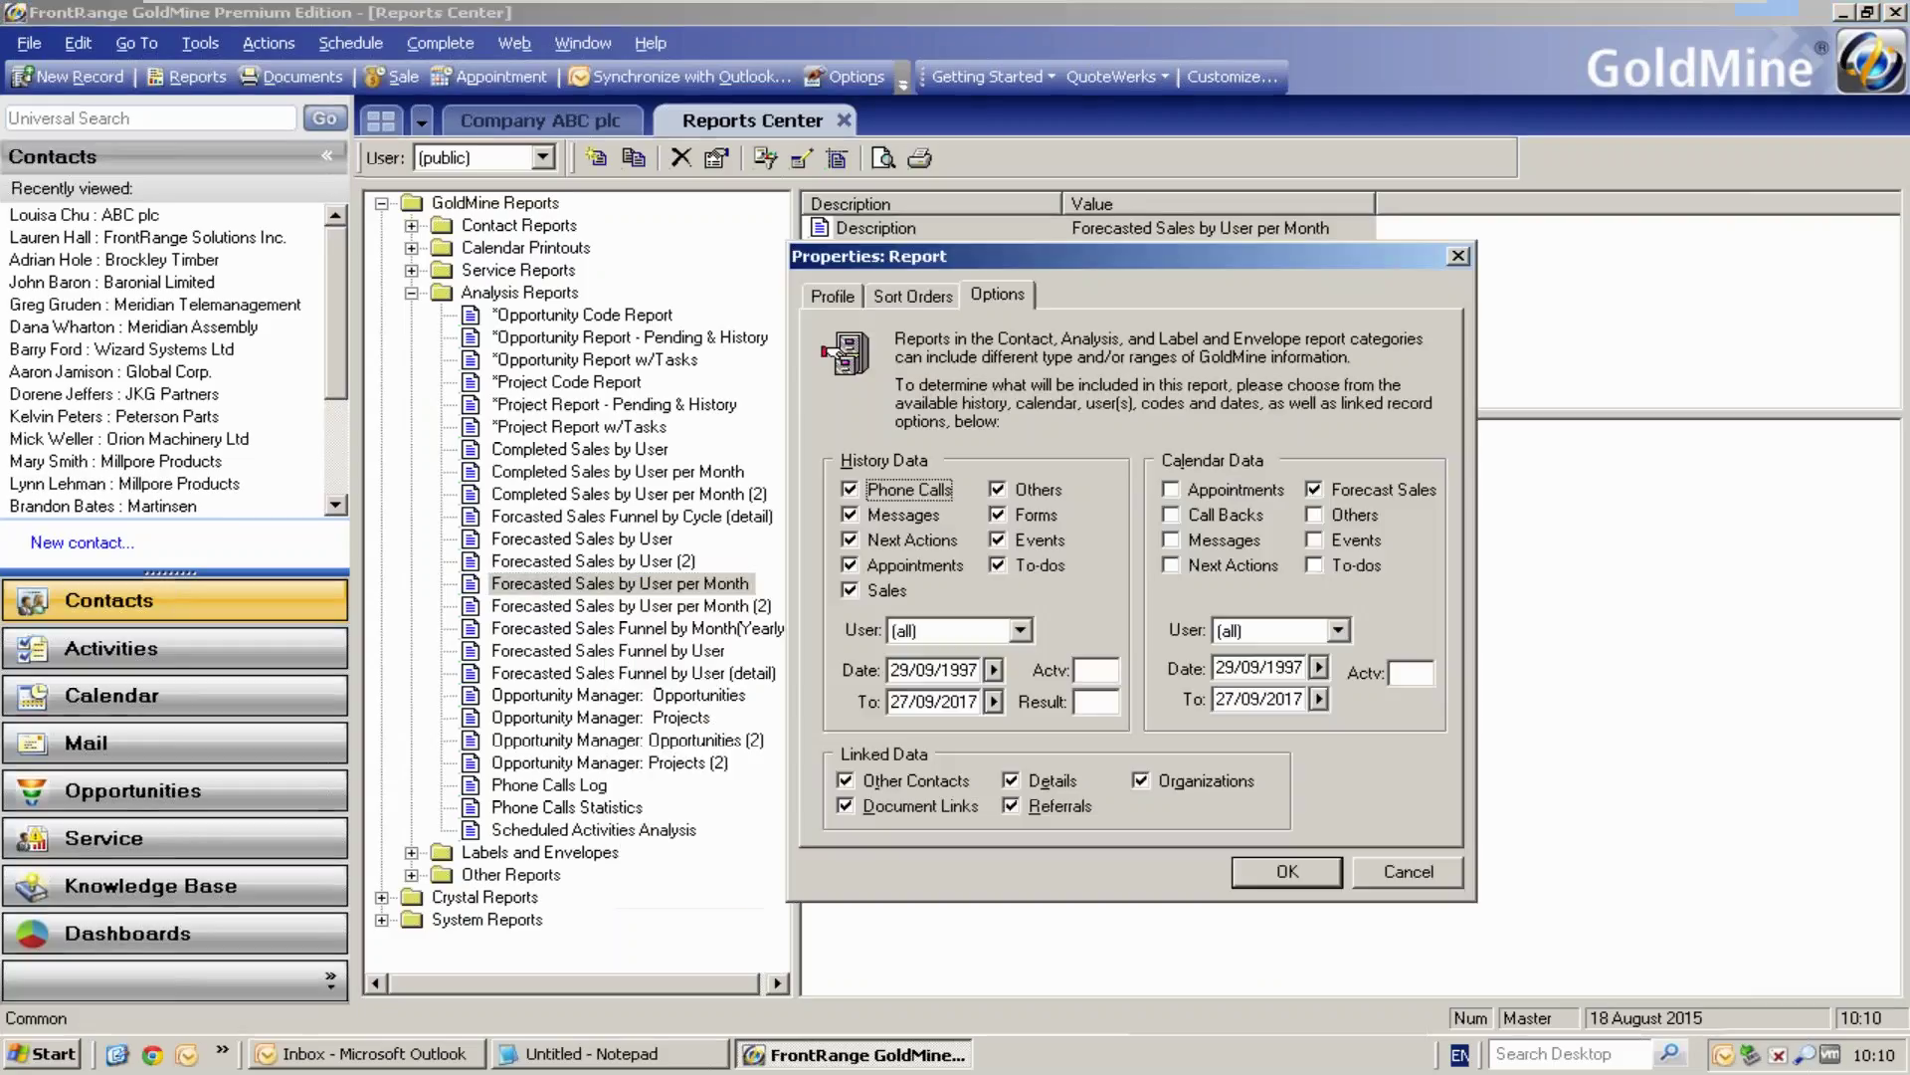
left_click(1338, 631)
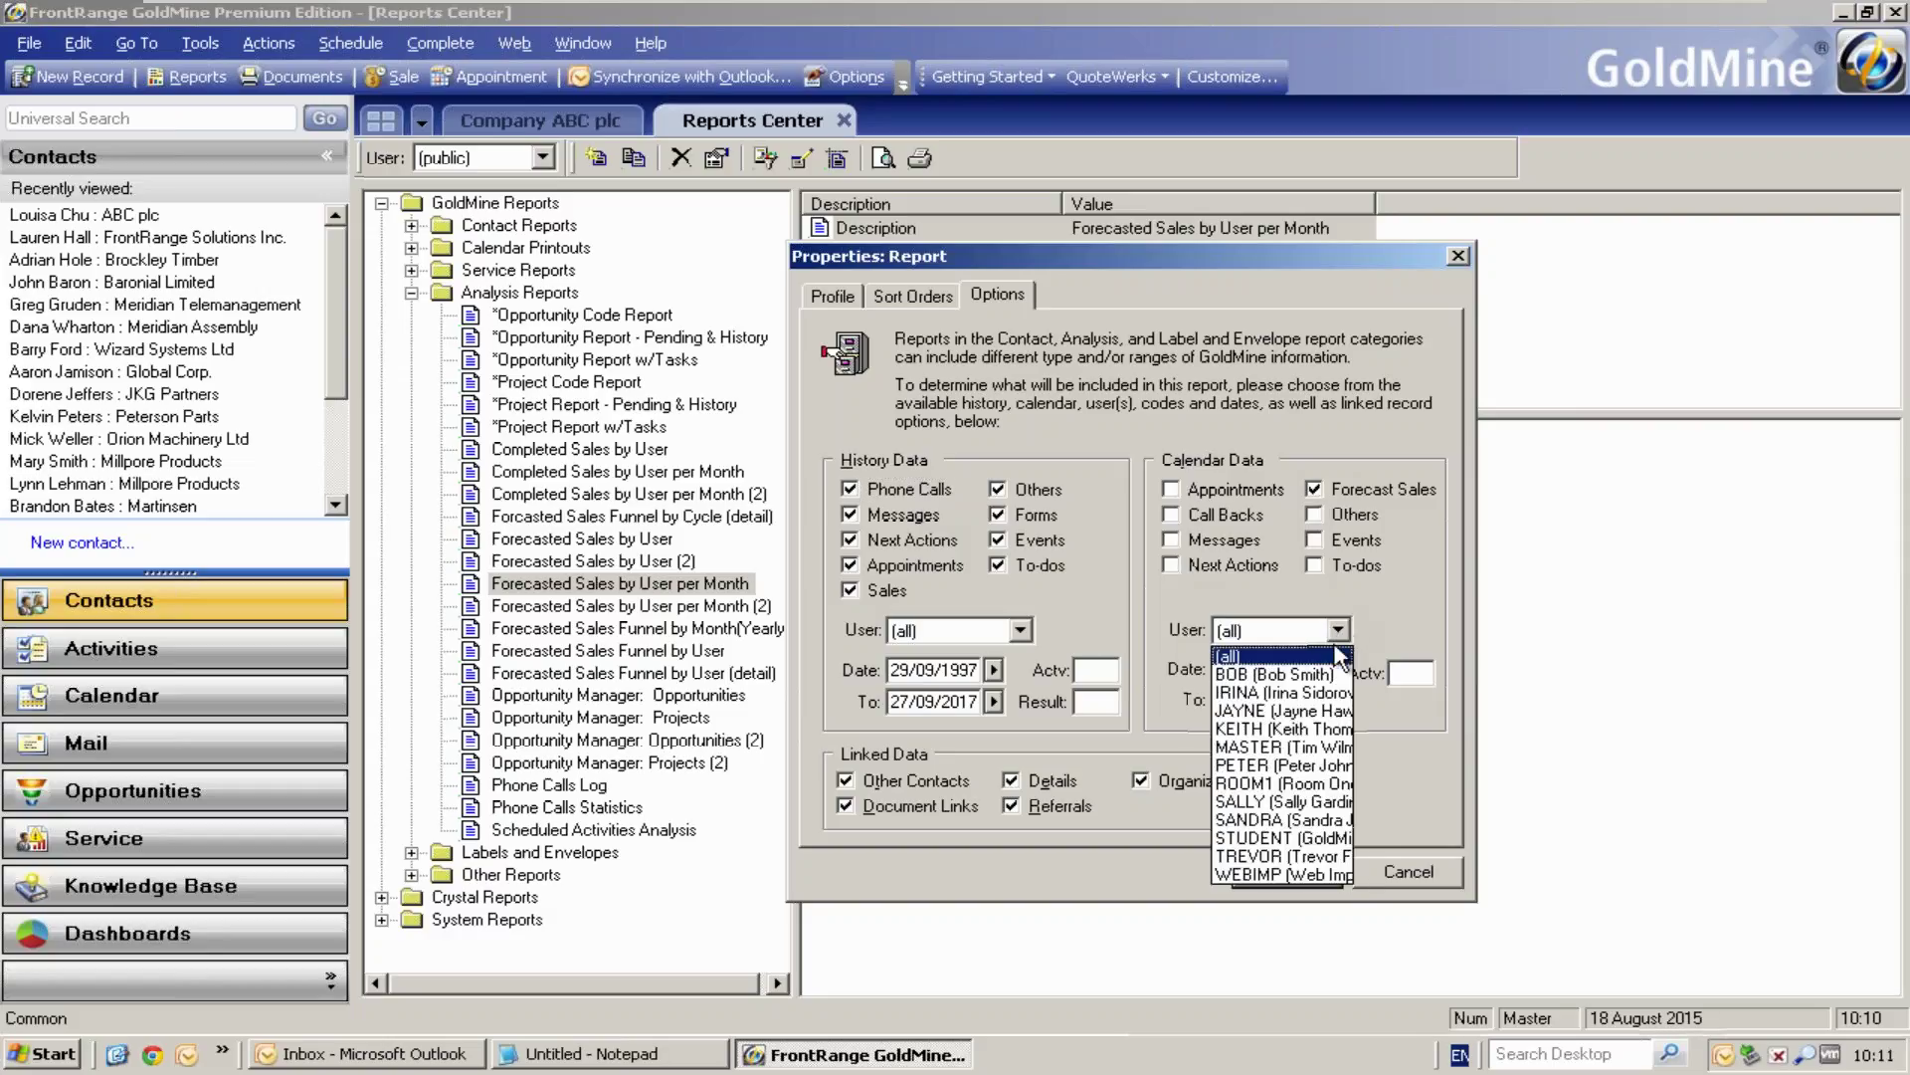
left_click(1331, 674)
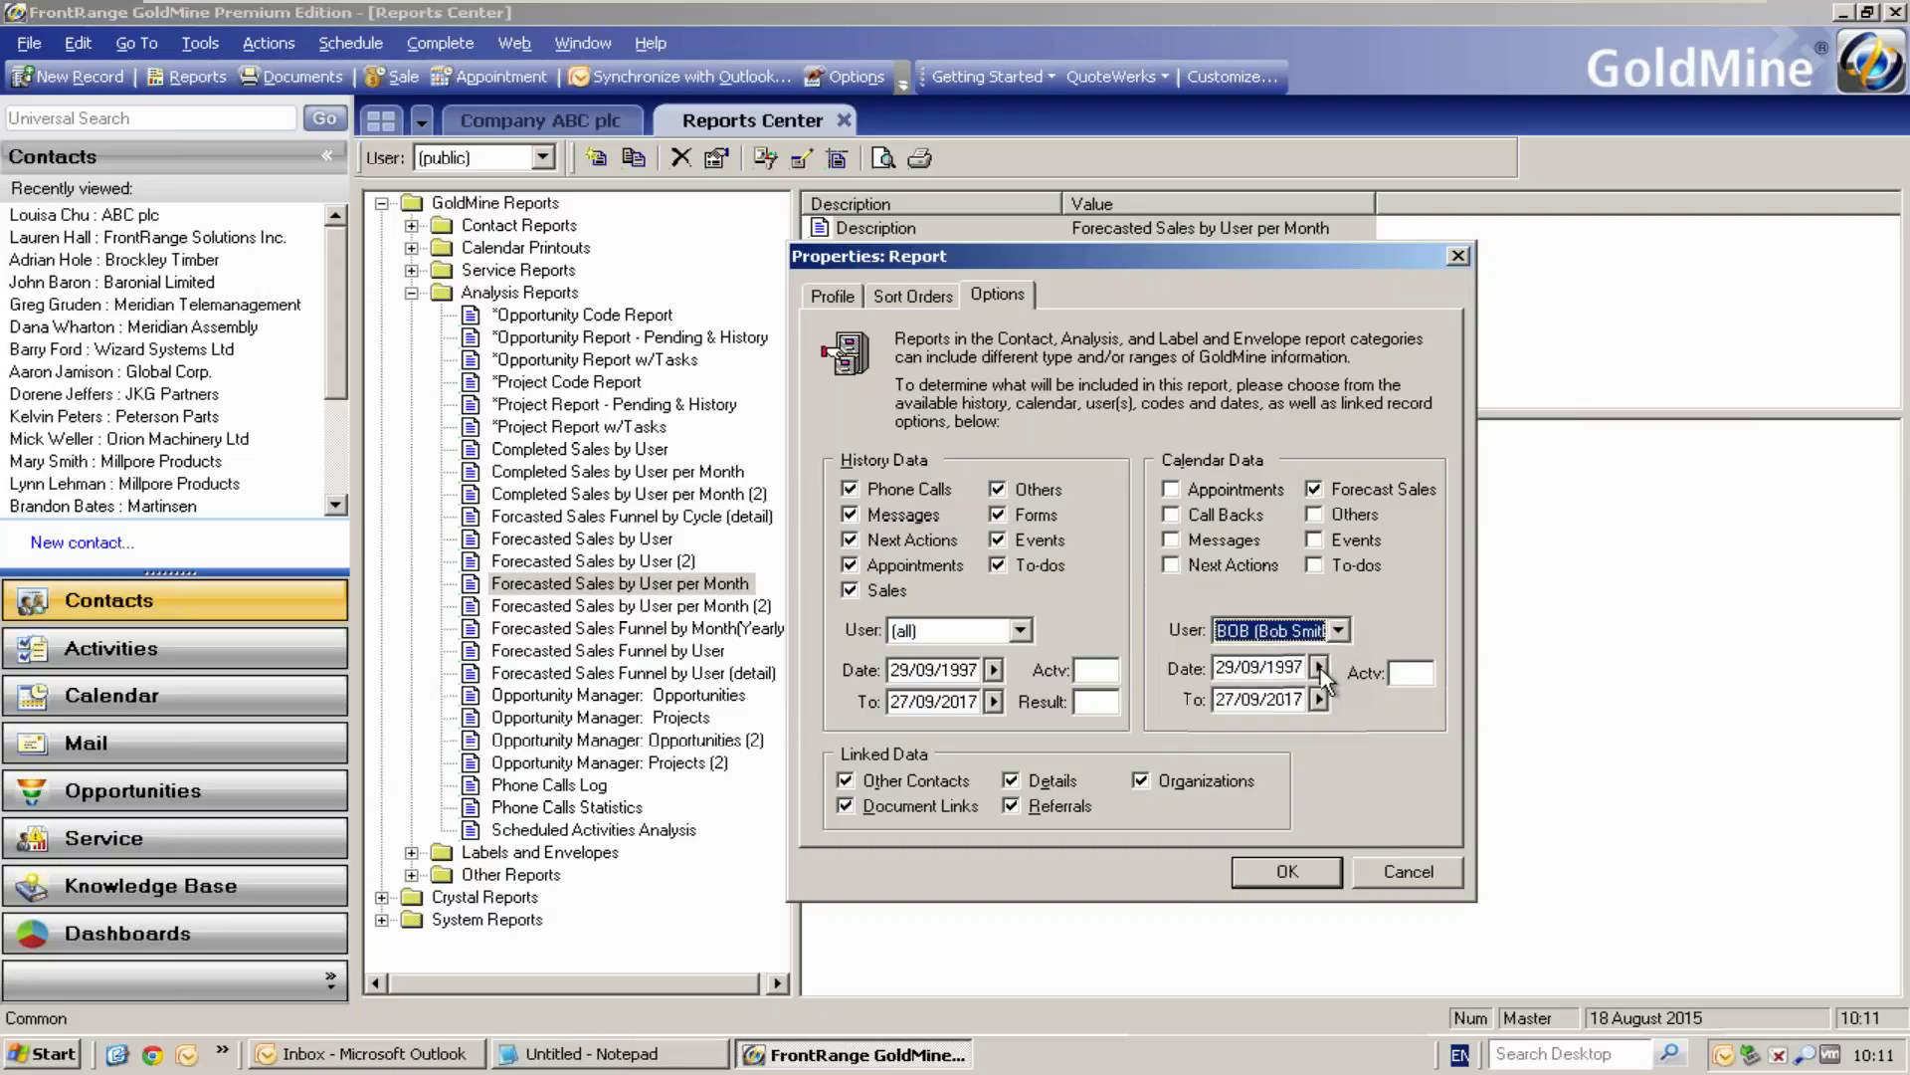
left_click(1338, 631)
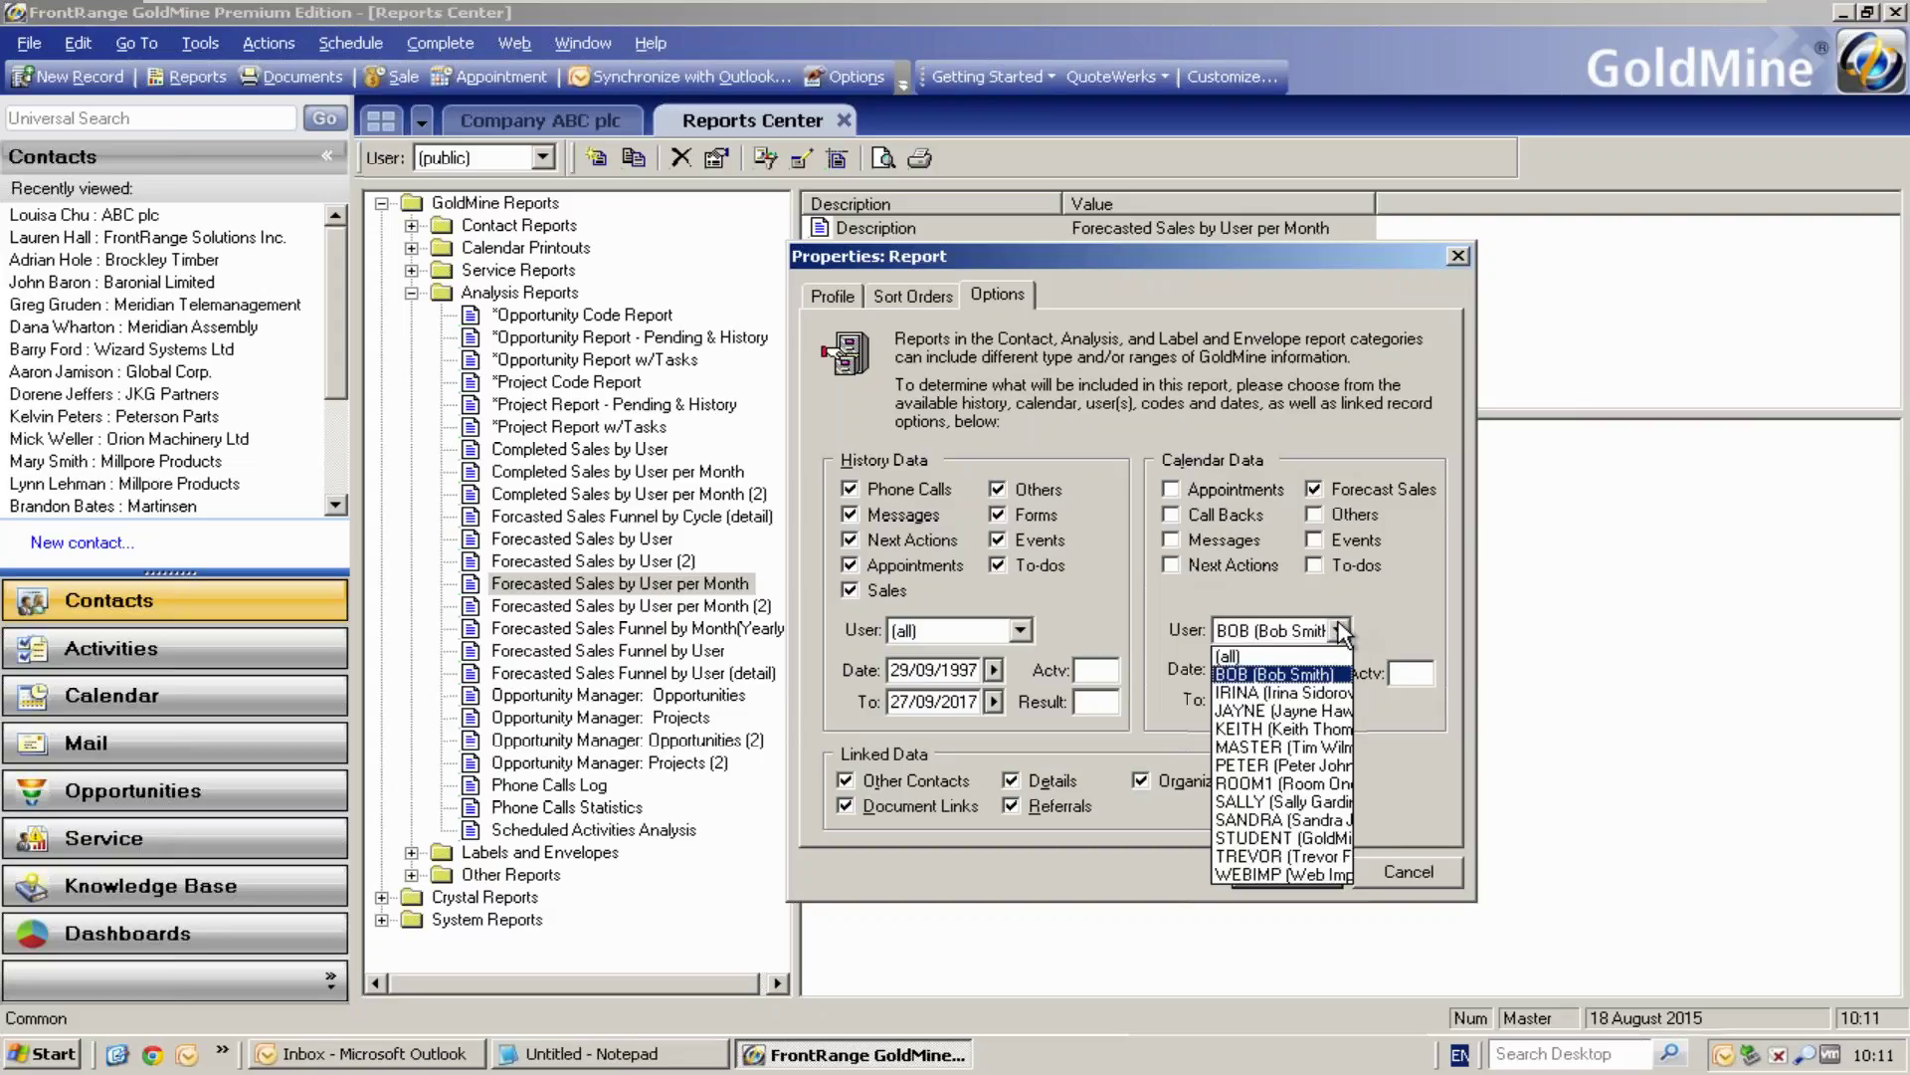
left_click(1317, 657)
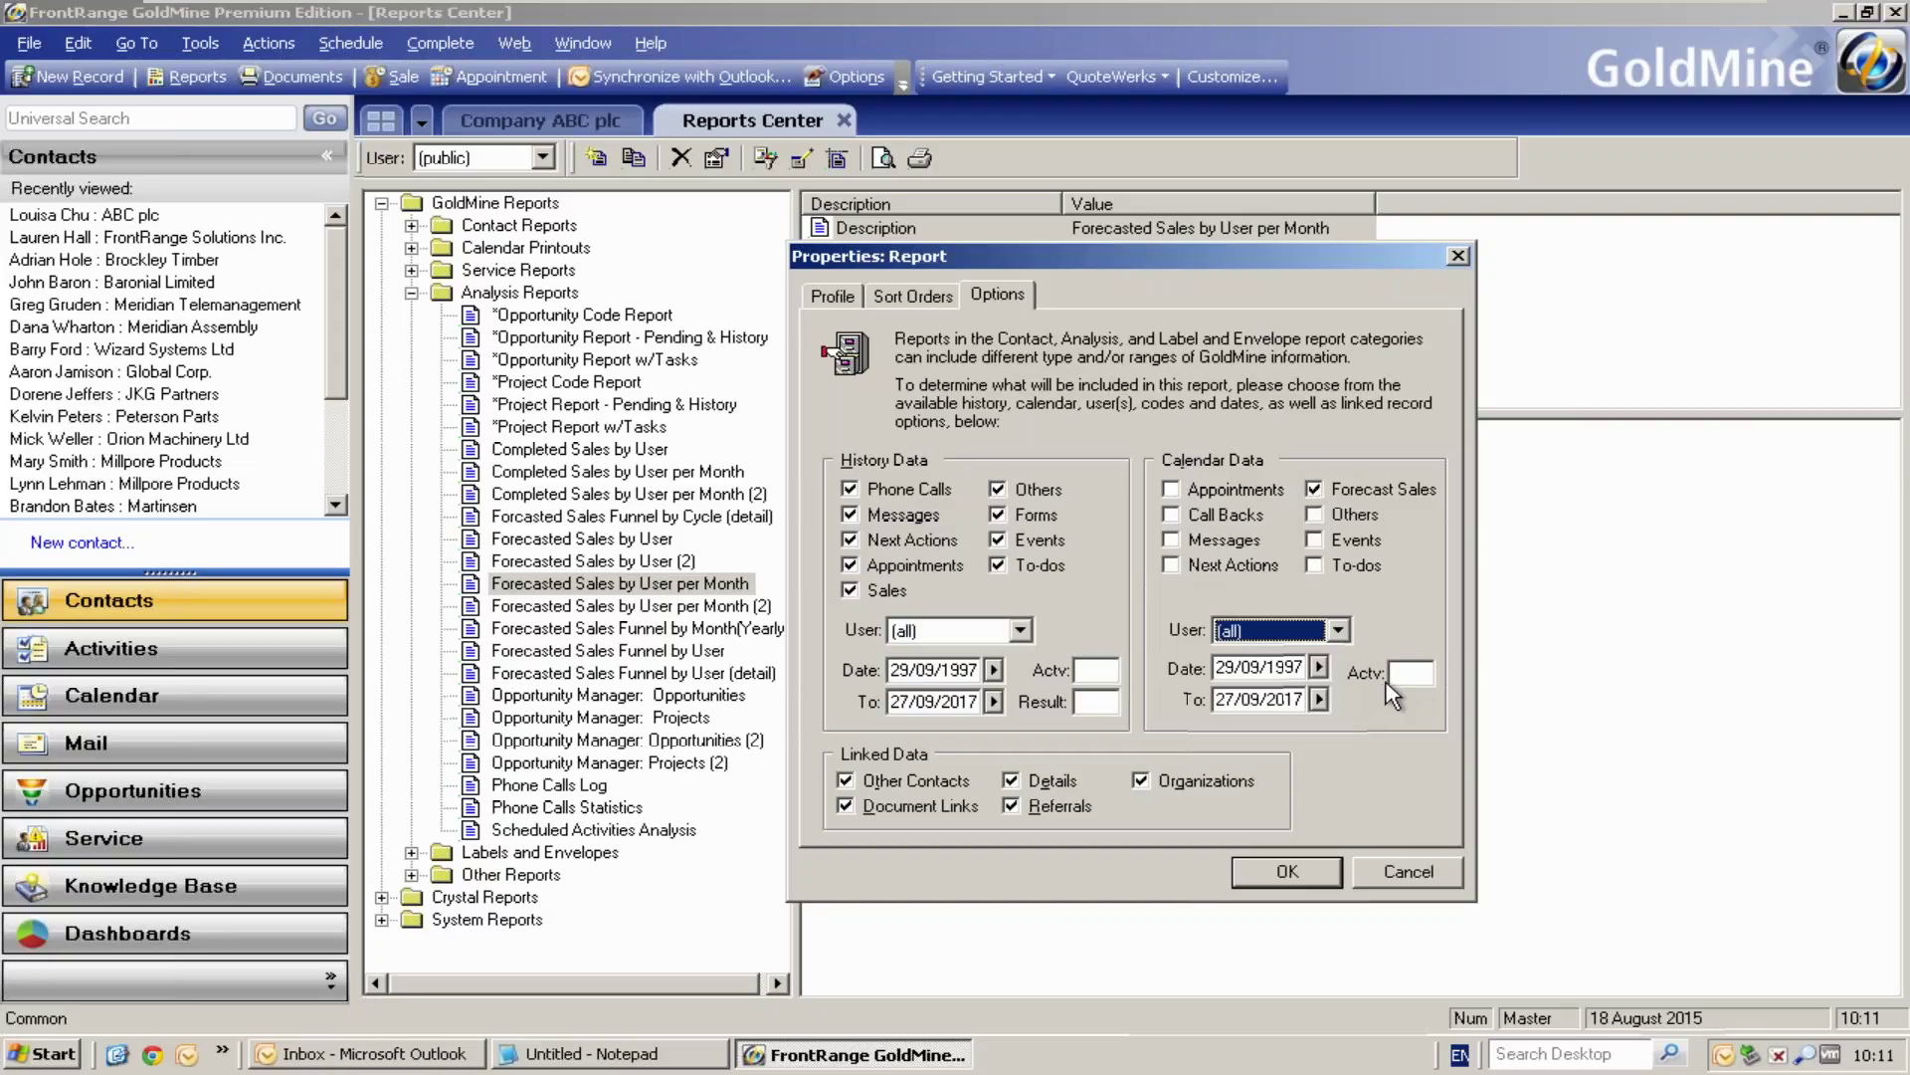
Confirm options, run Forecasted Sales by User per Month for all contacts (102 records, 13 pages), then close it
left_click(1315, 875)
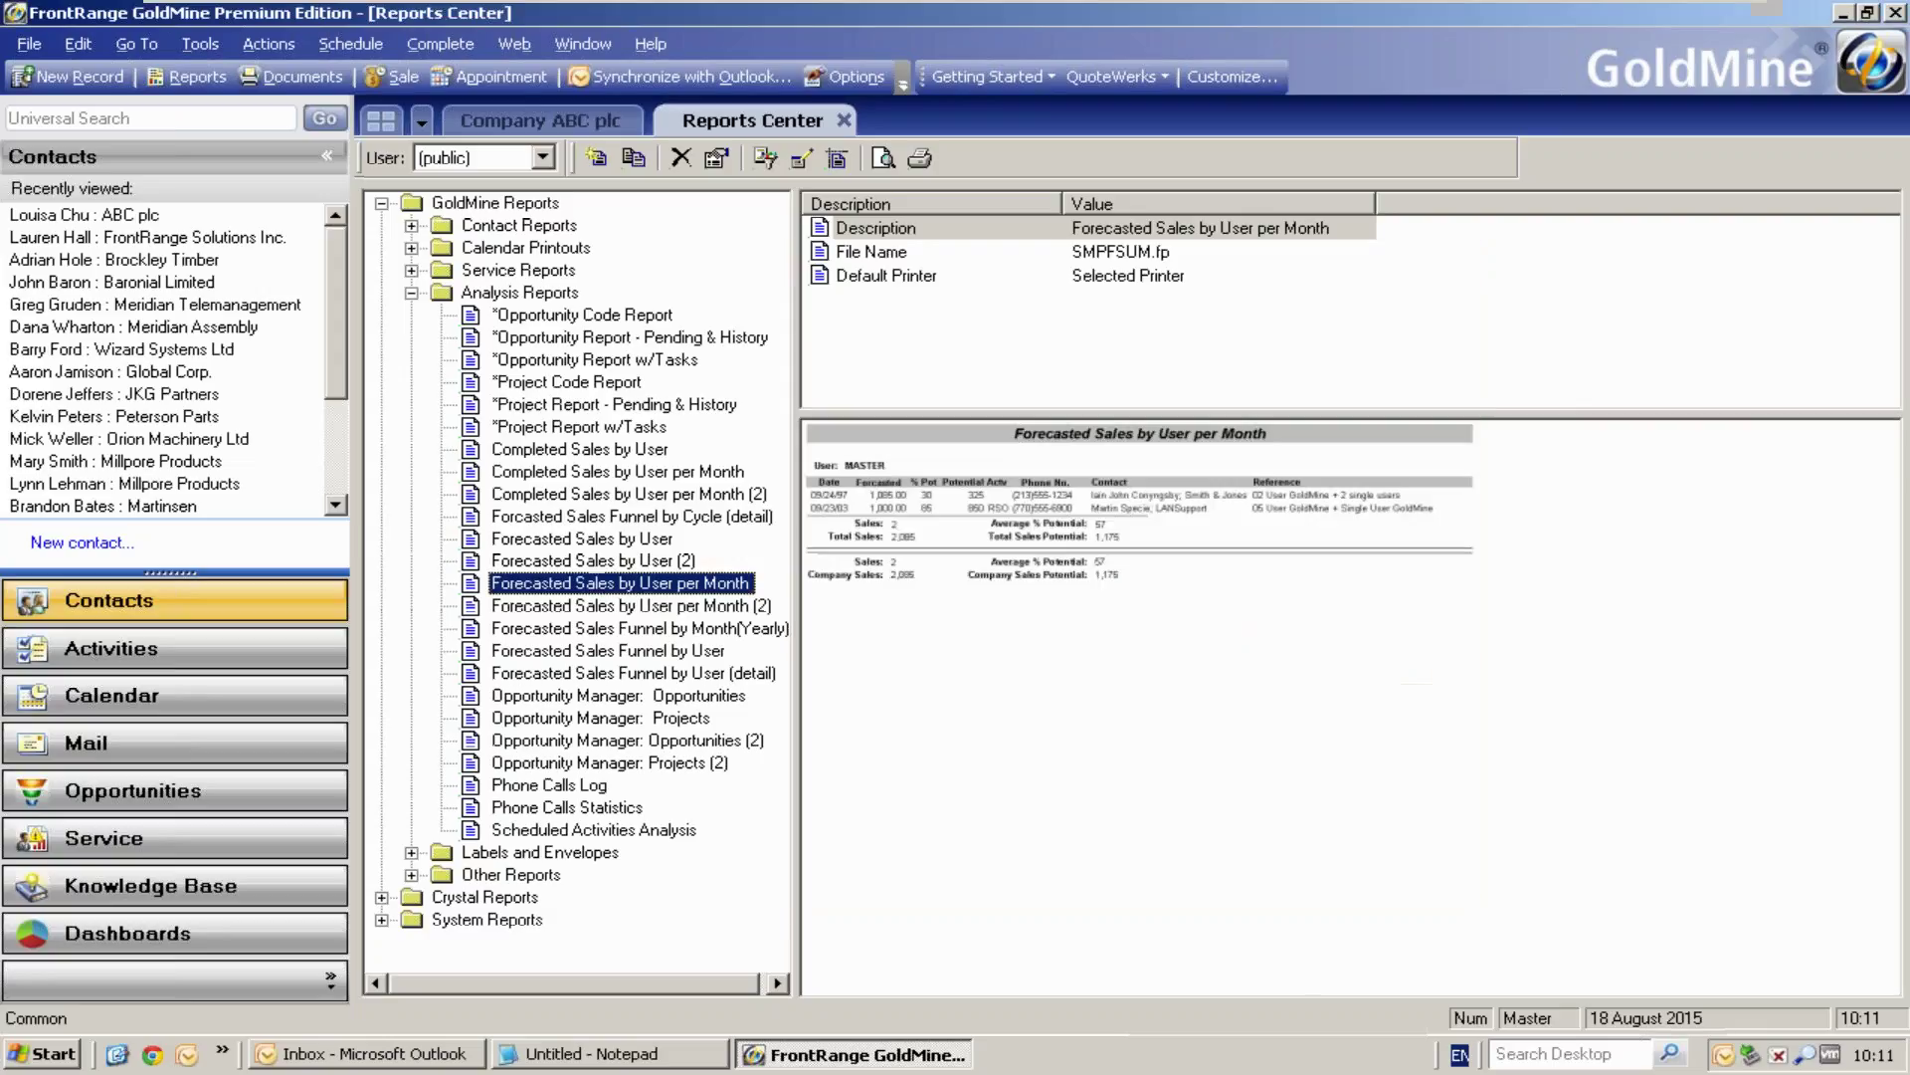
double_click(487, 587)
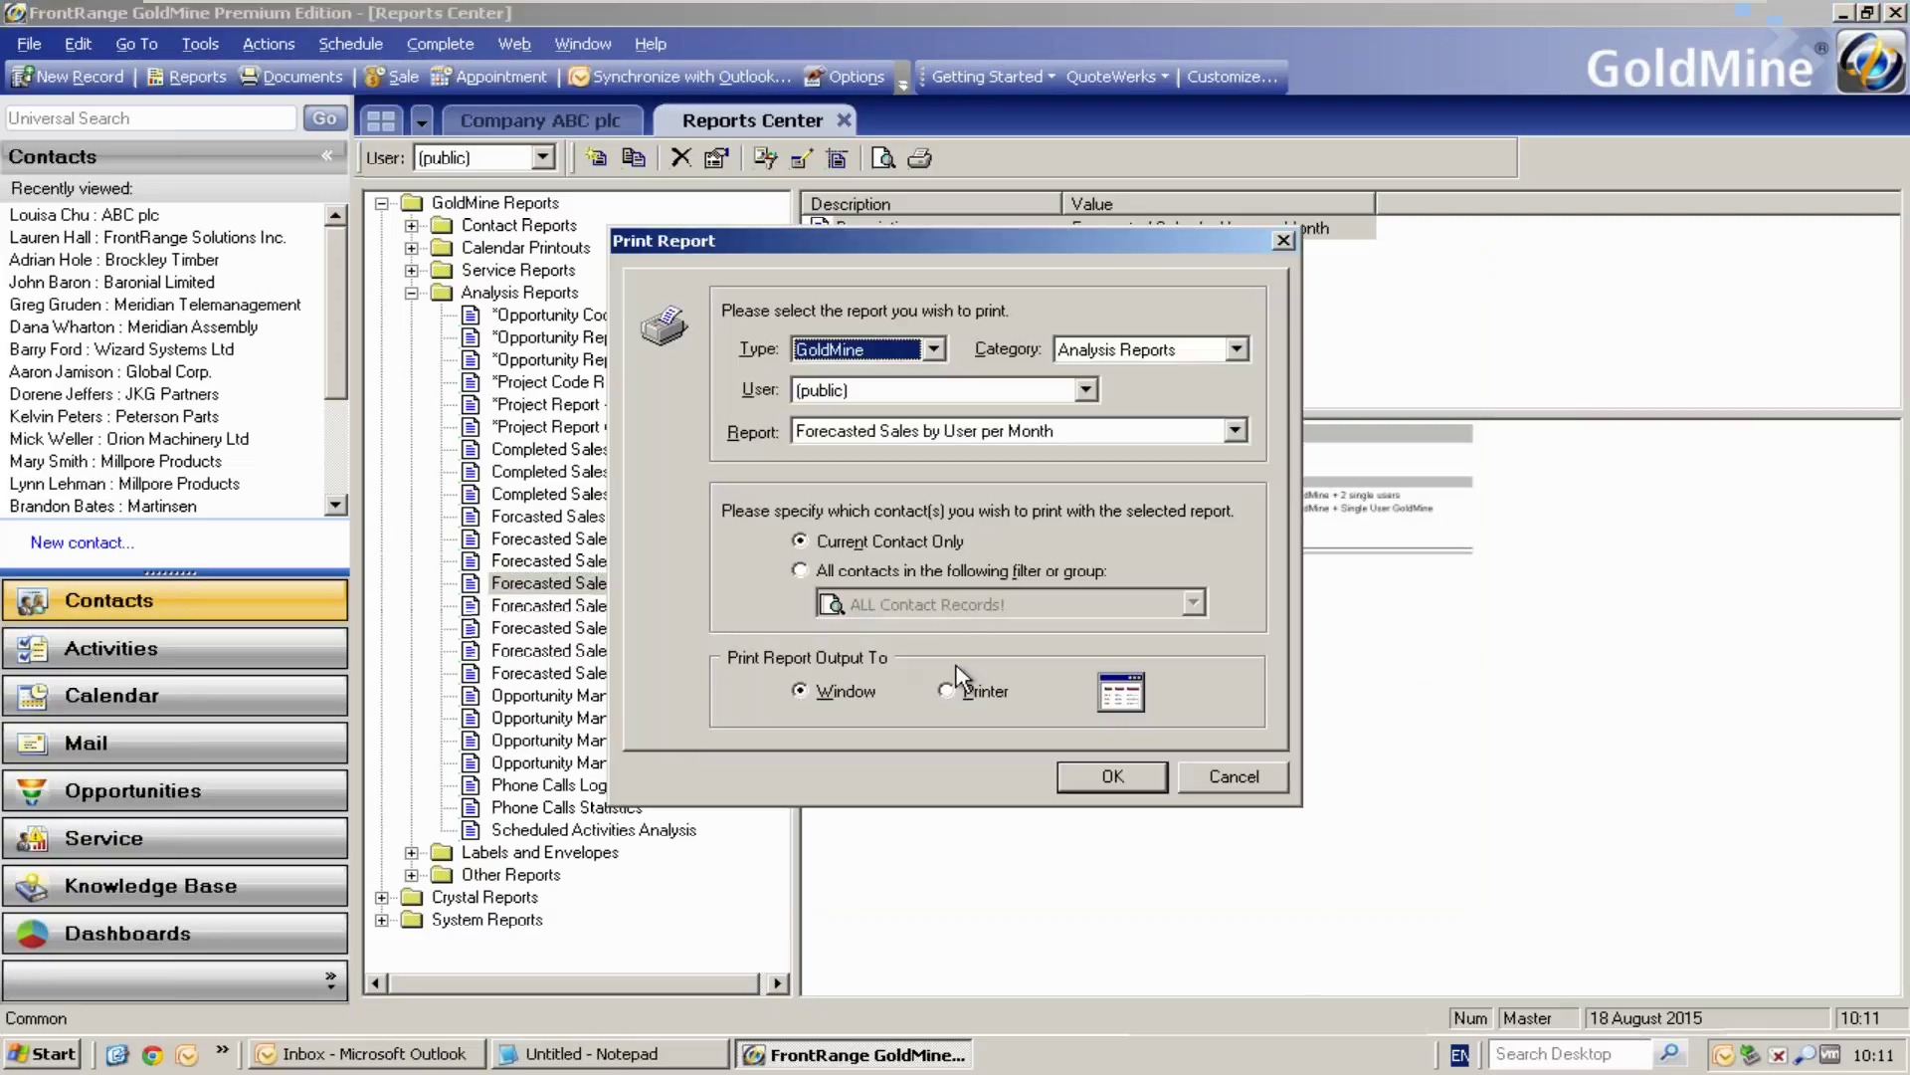
left_click(916, 572)
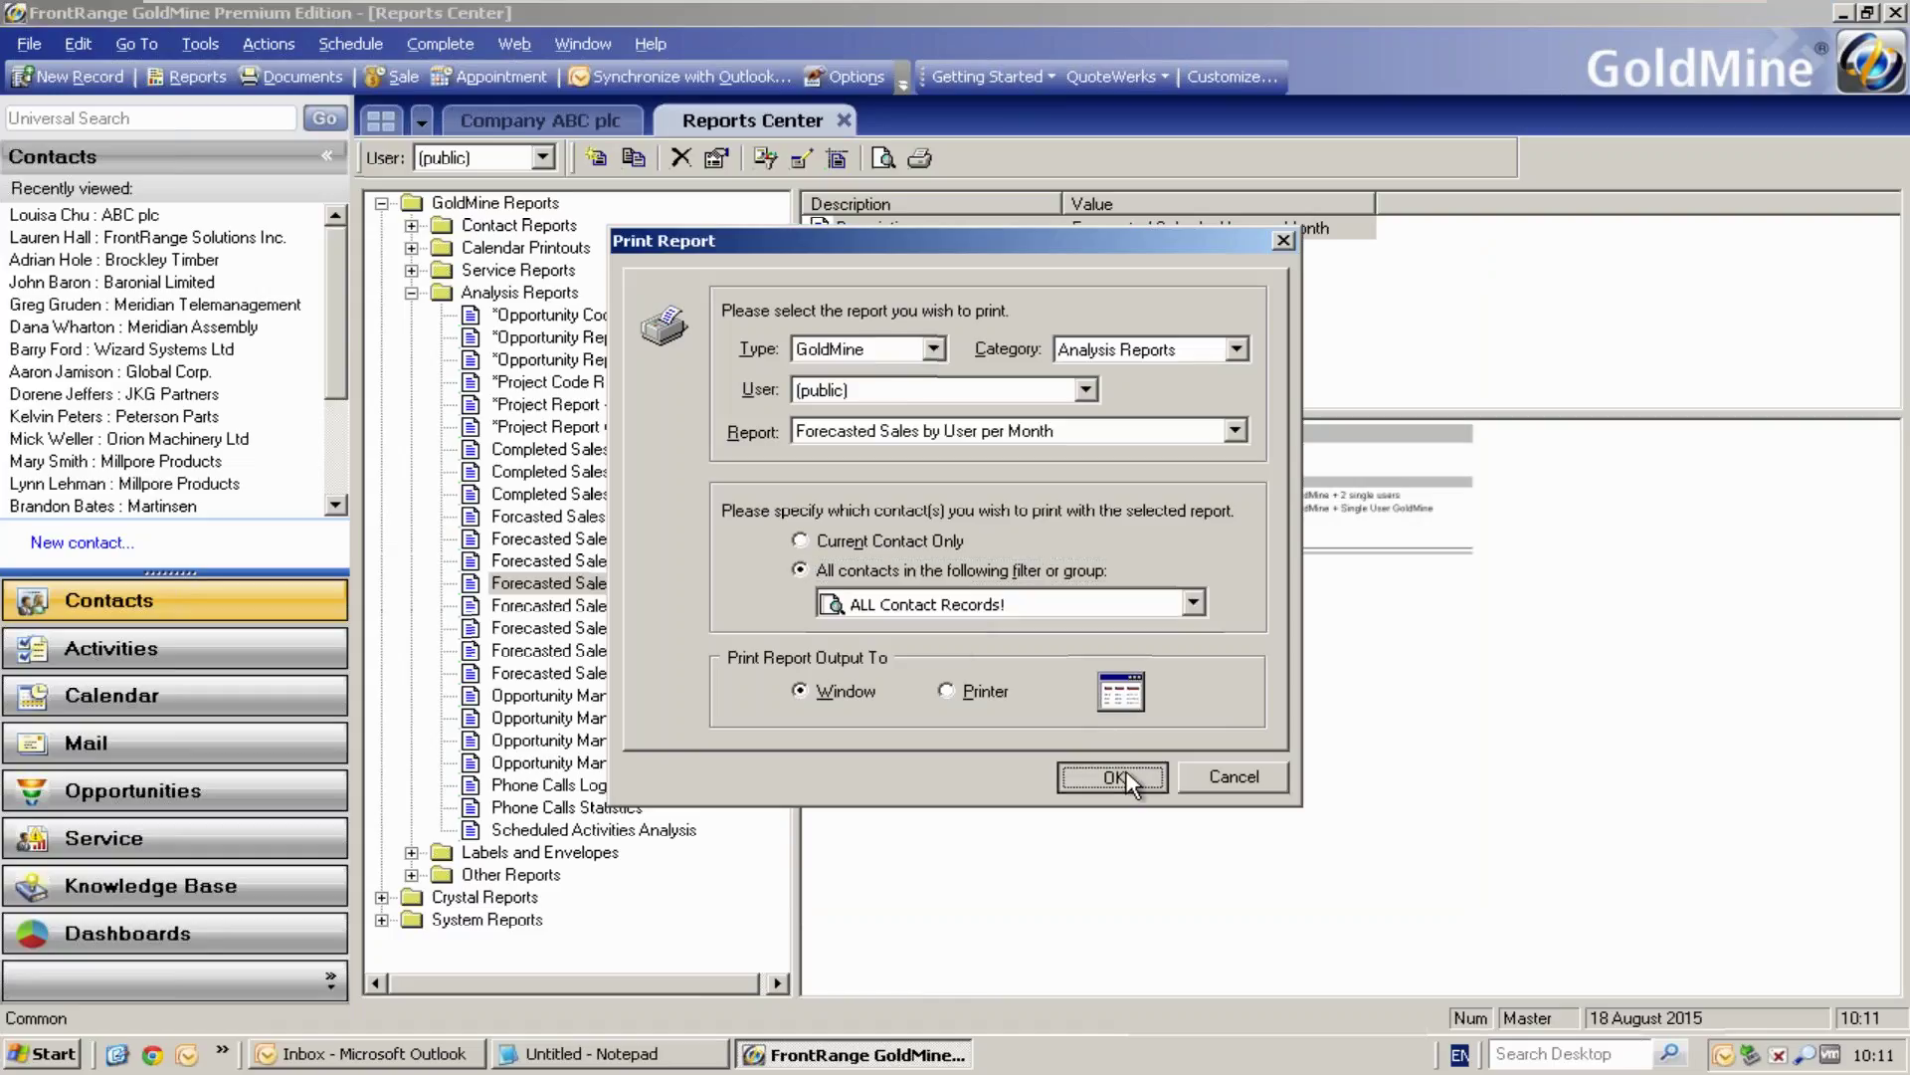
left_click(1119, 776)
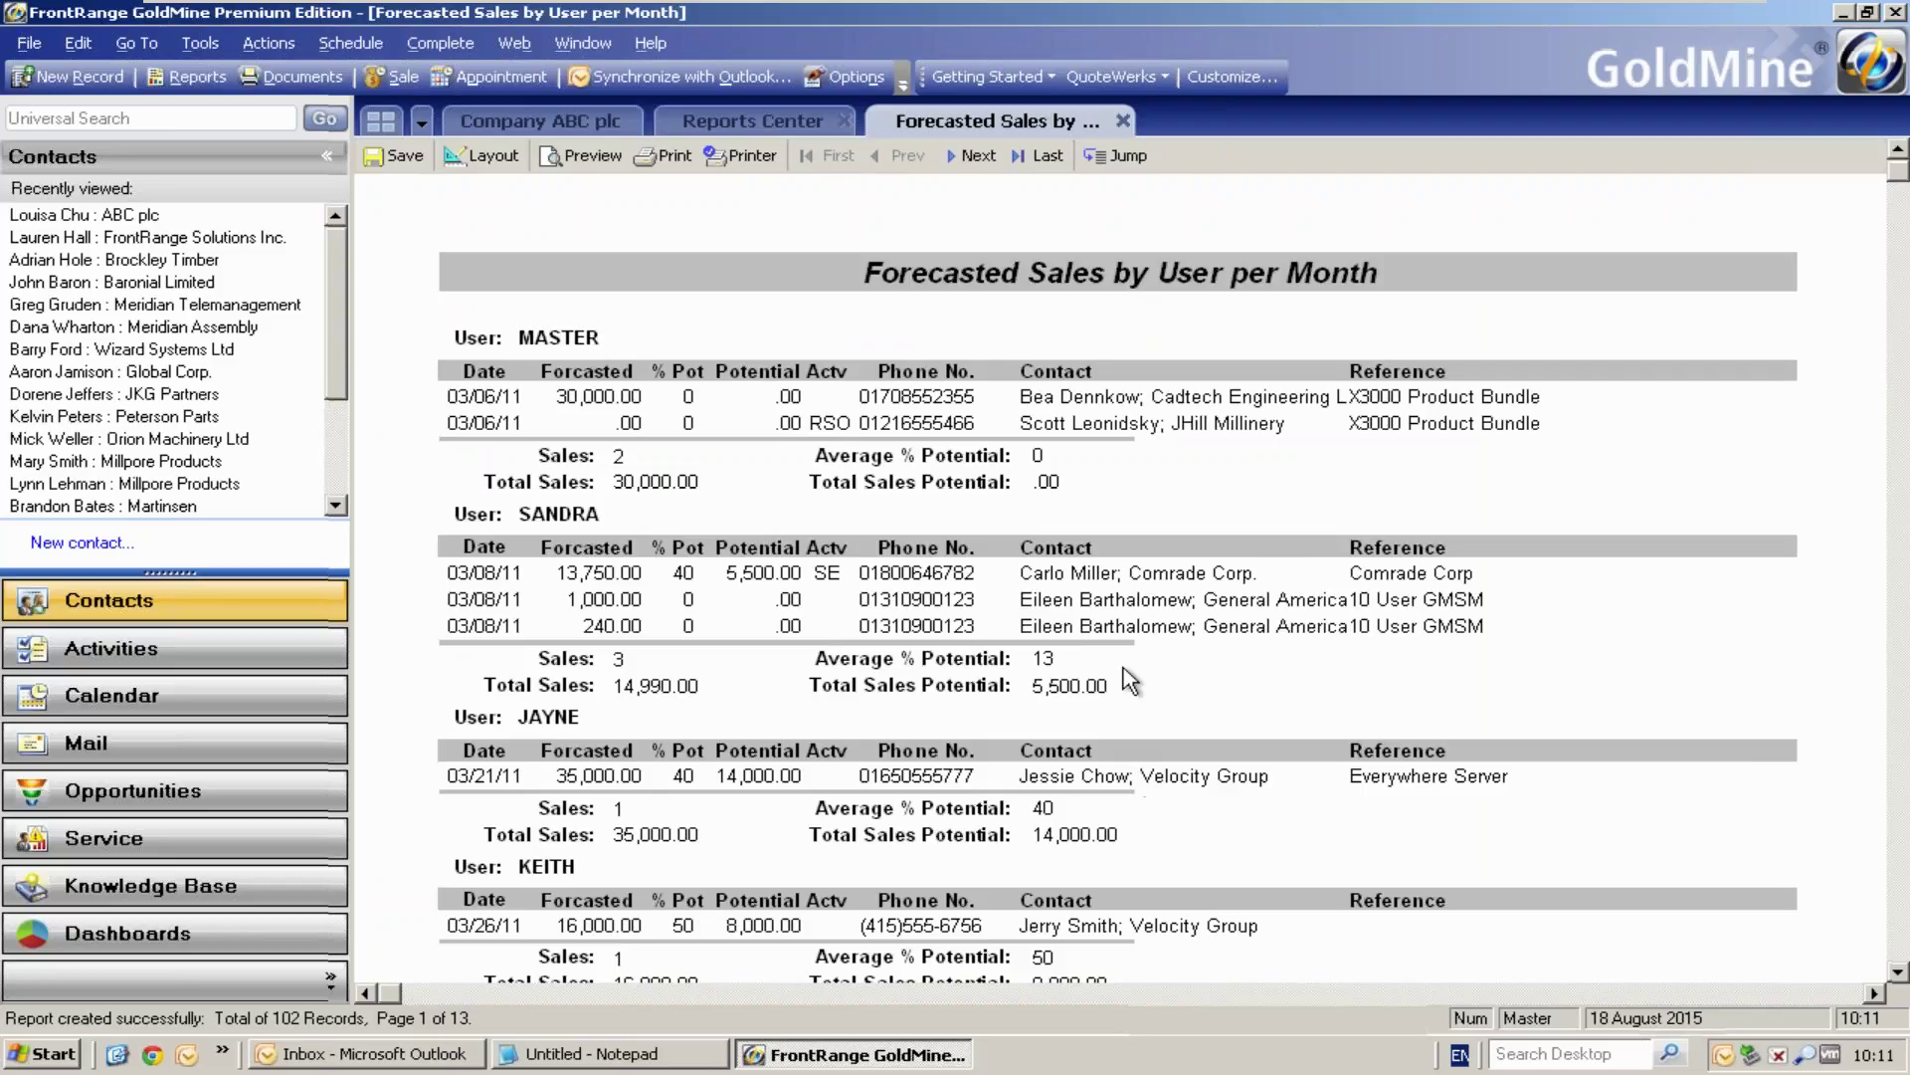
left_click(1124, 122)
Collapse Analysis Reports, expand Labels and Envelopes and preview Avery 7161 Primary Contacts (Av7161.fp)
left_click(411, 292)
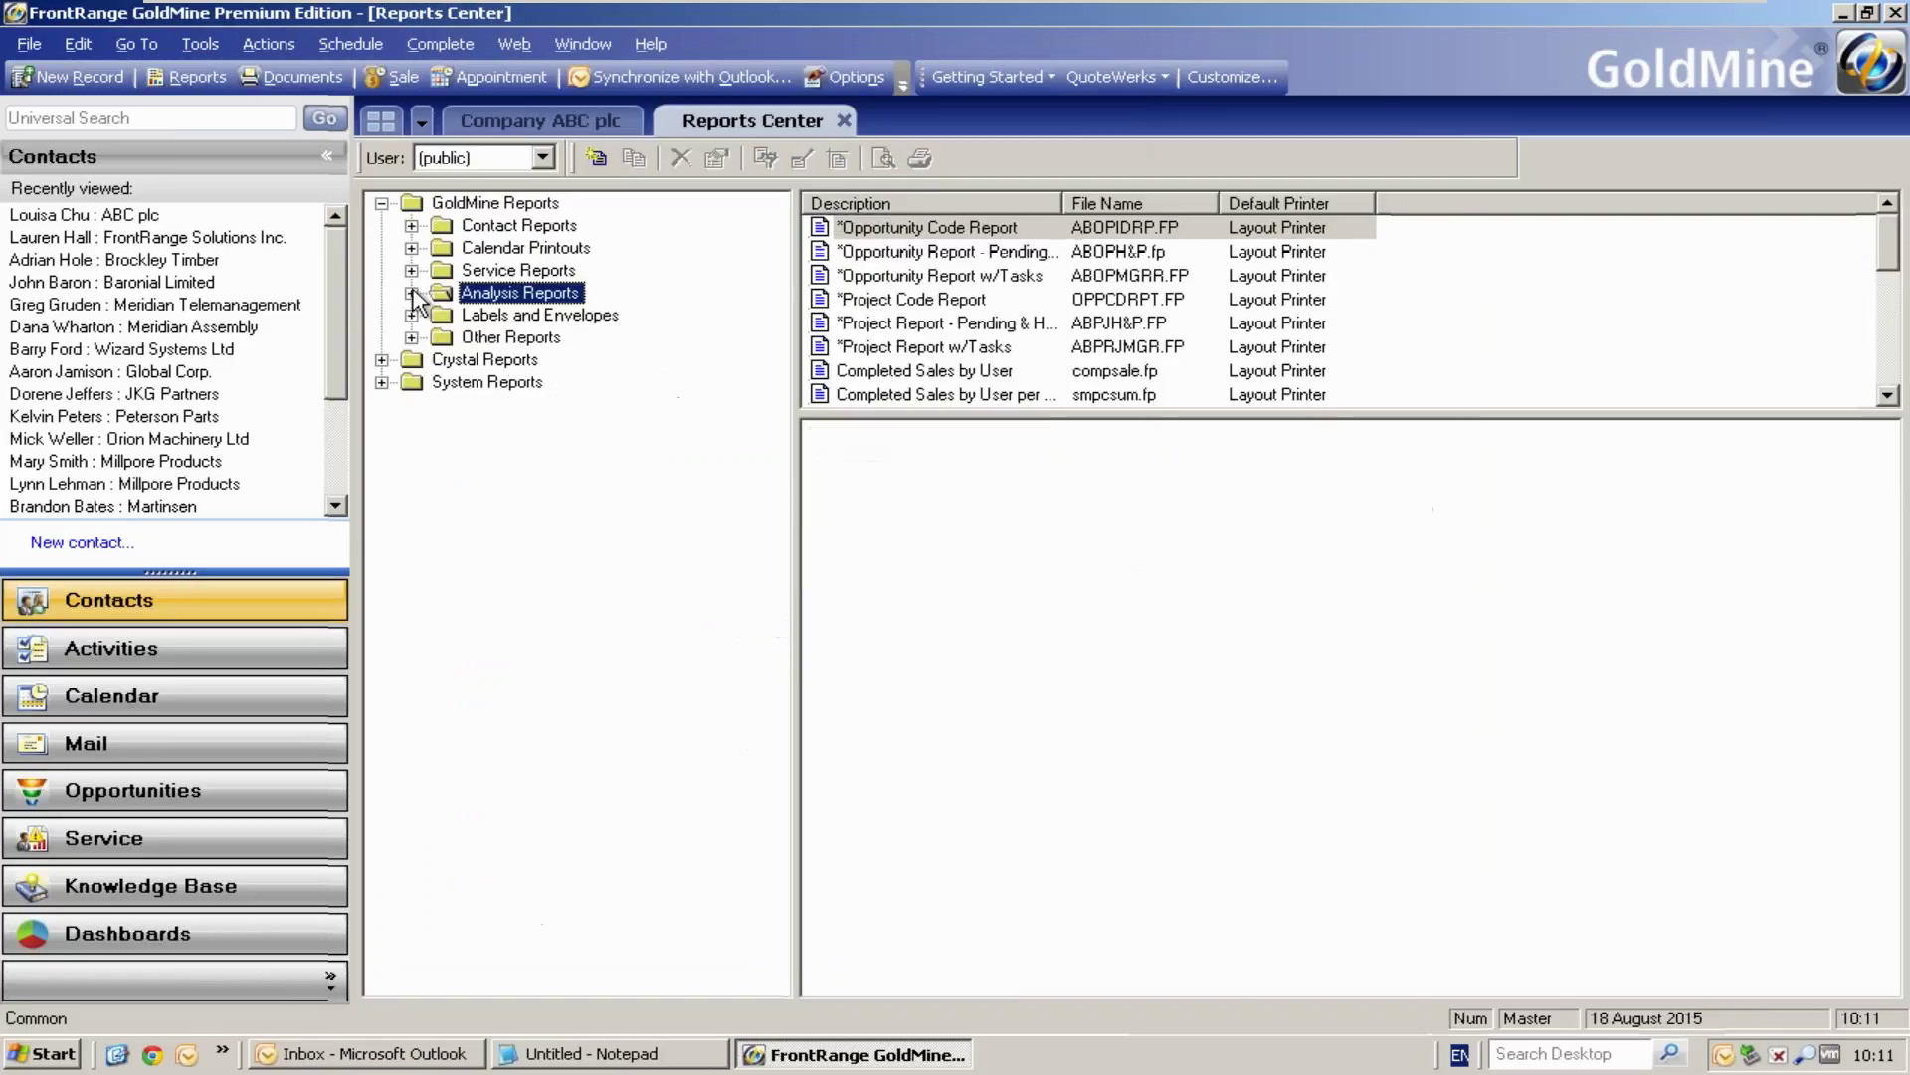
left_click(411, 315)
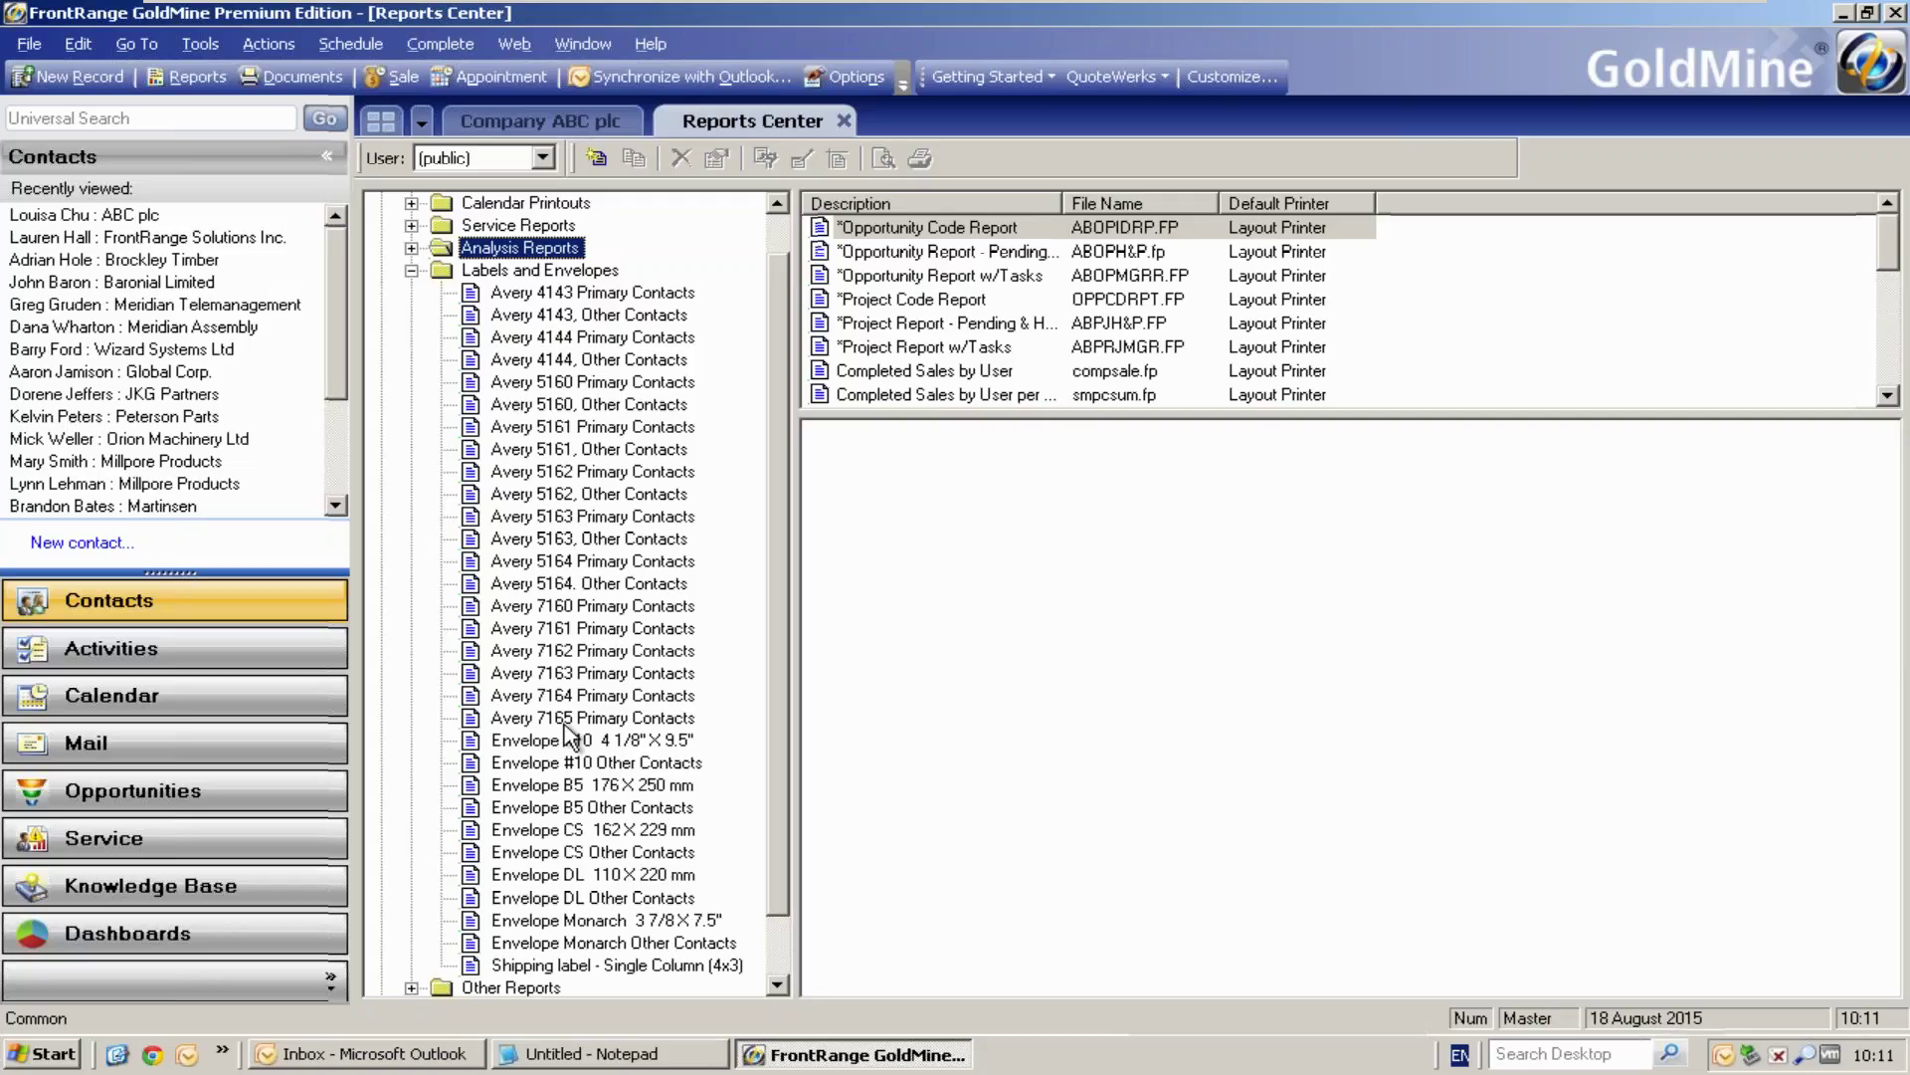
left_click(542, 629)
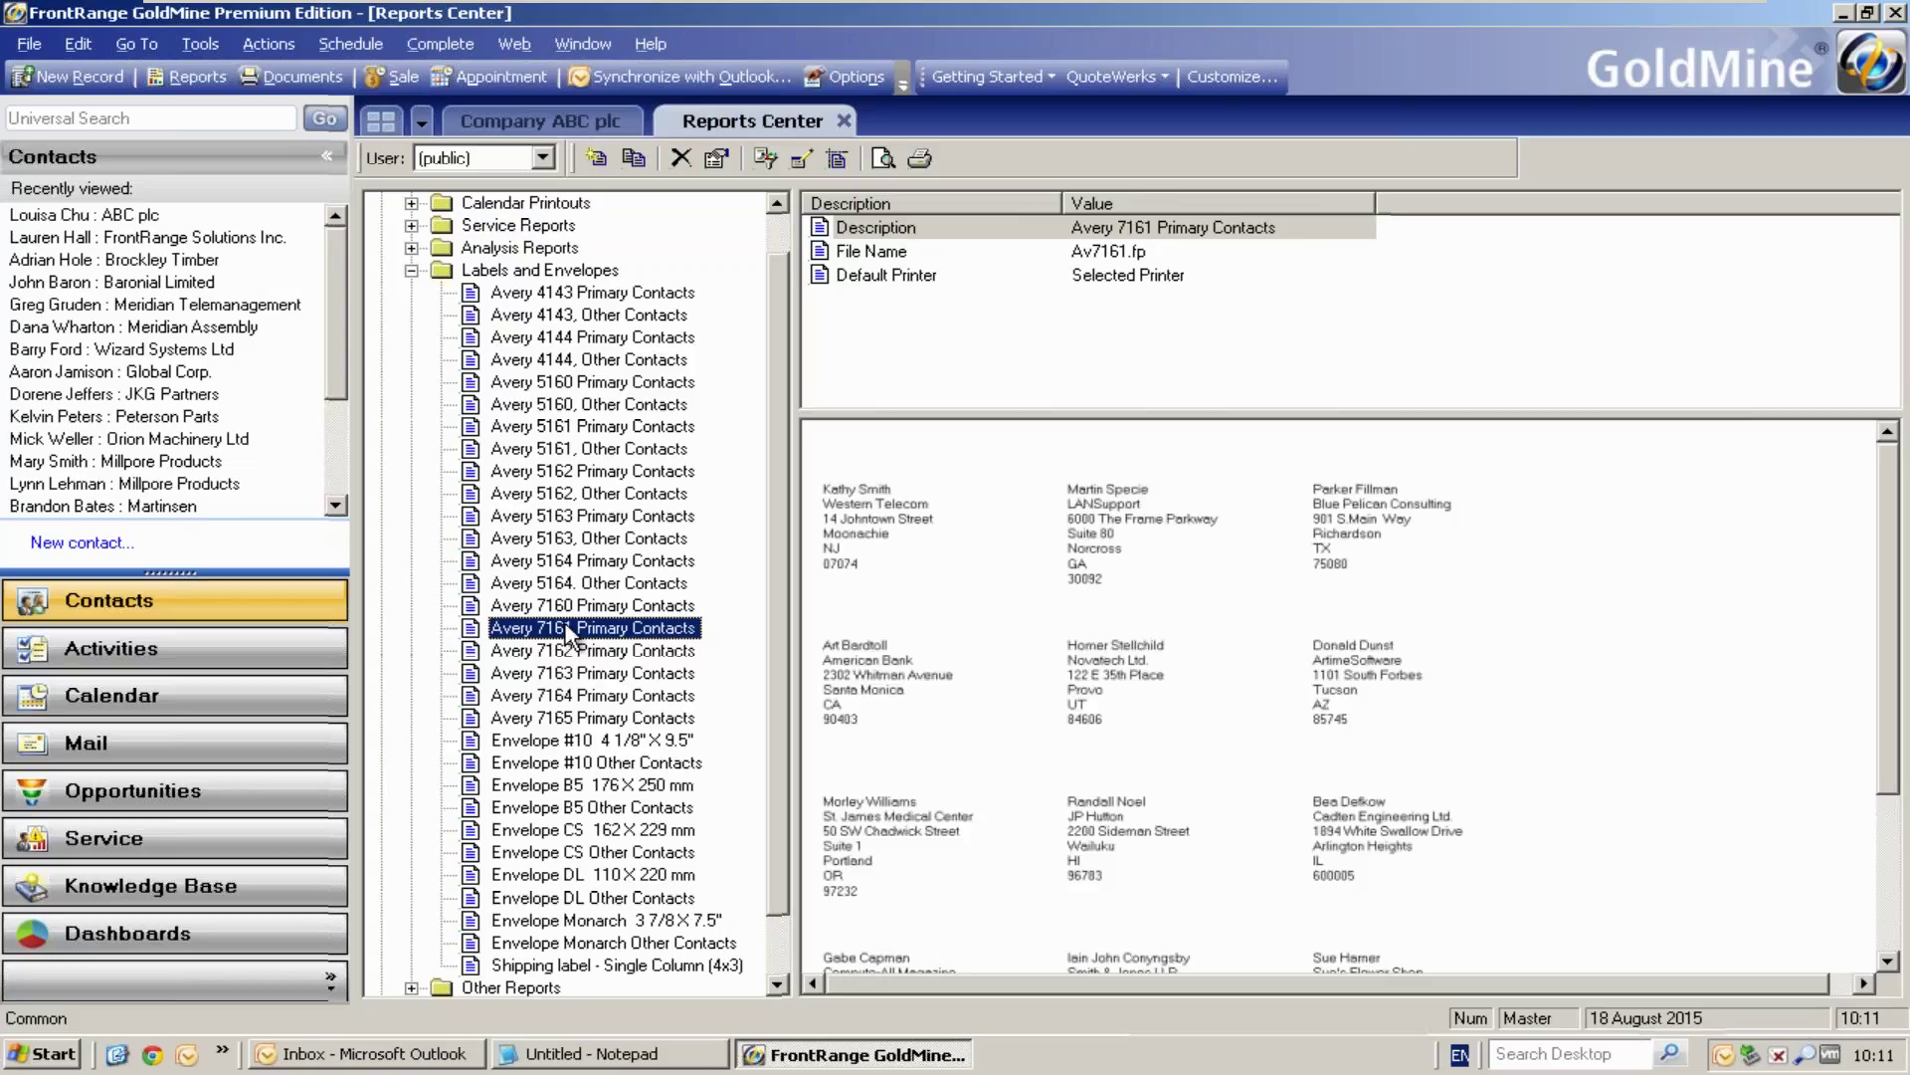
Print Avery 7161 Primary Contacts labels for the Bristol filter (132 records, 9 pages), then return to Reports Center
double_click(483, 632)
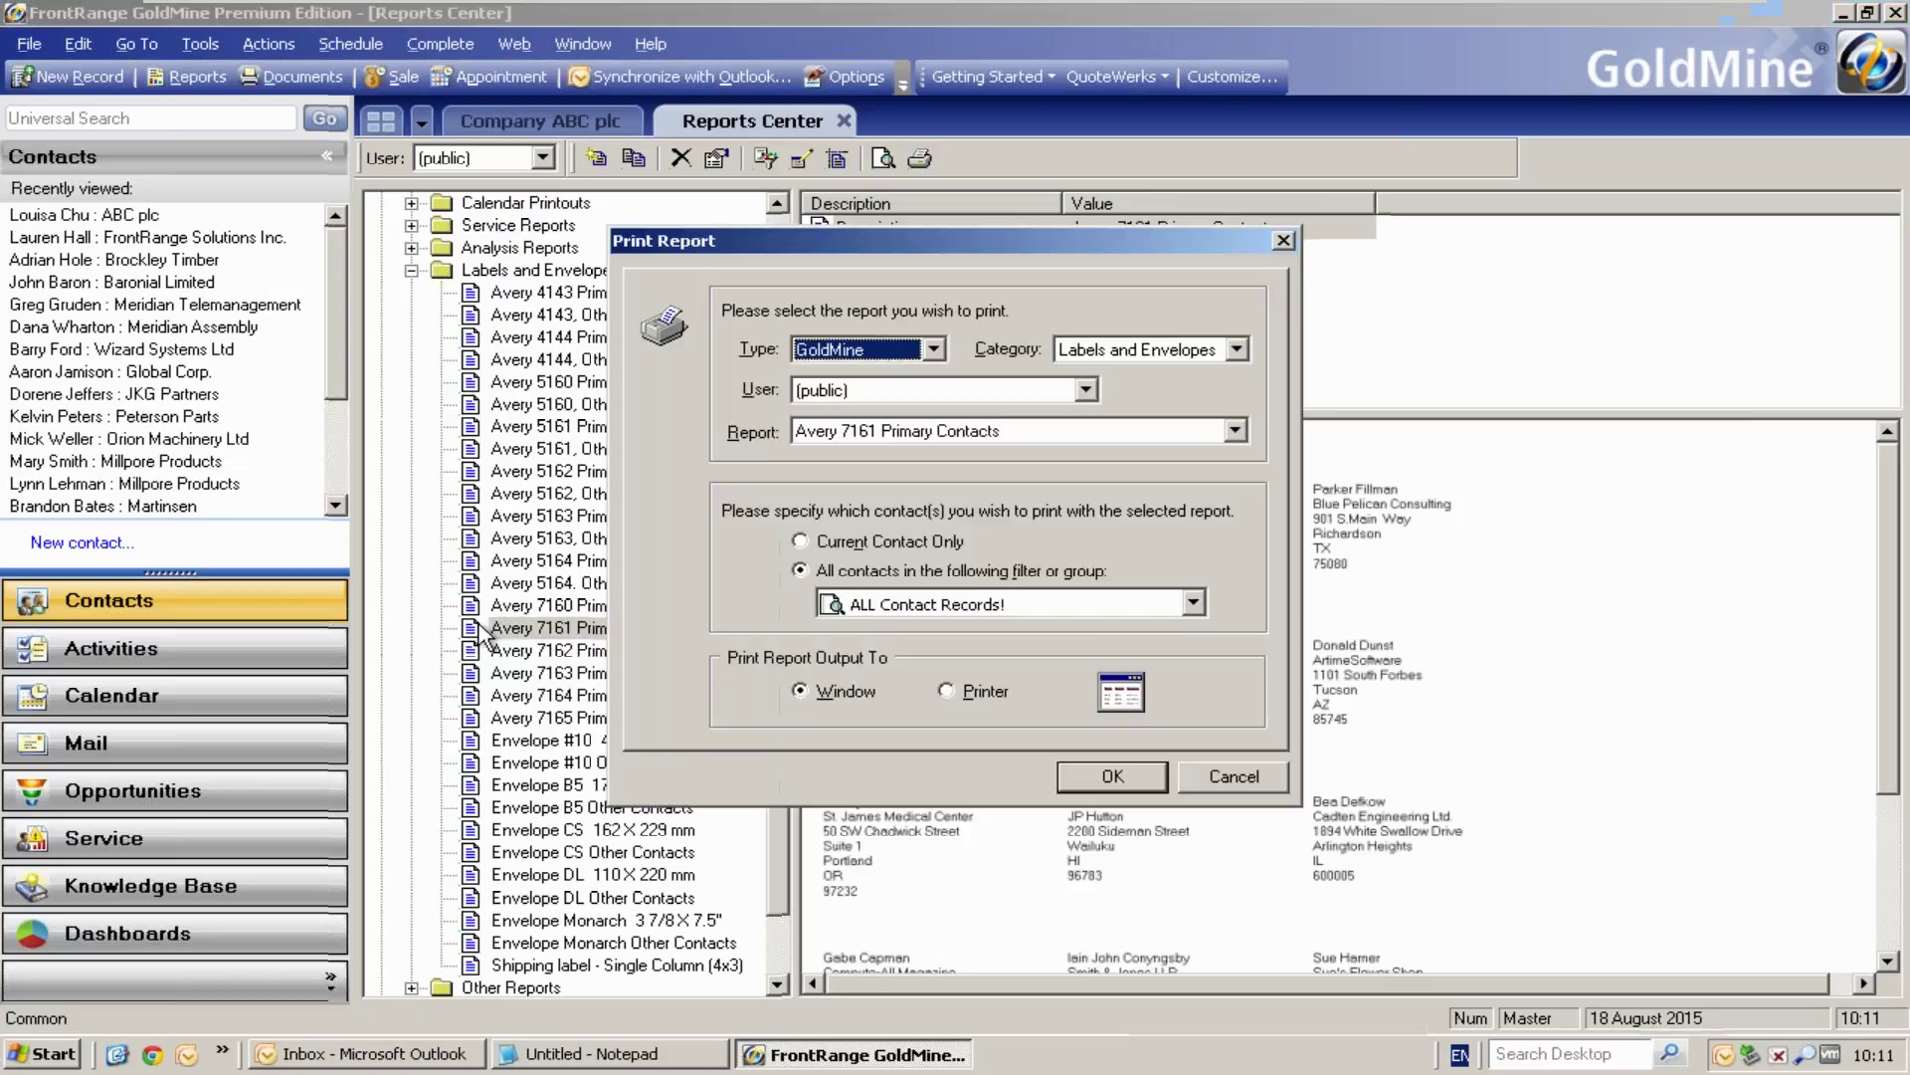
left_click(911, 611)
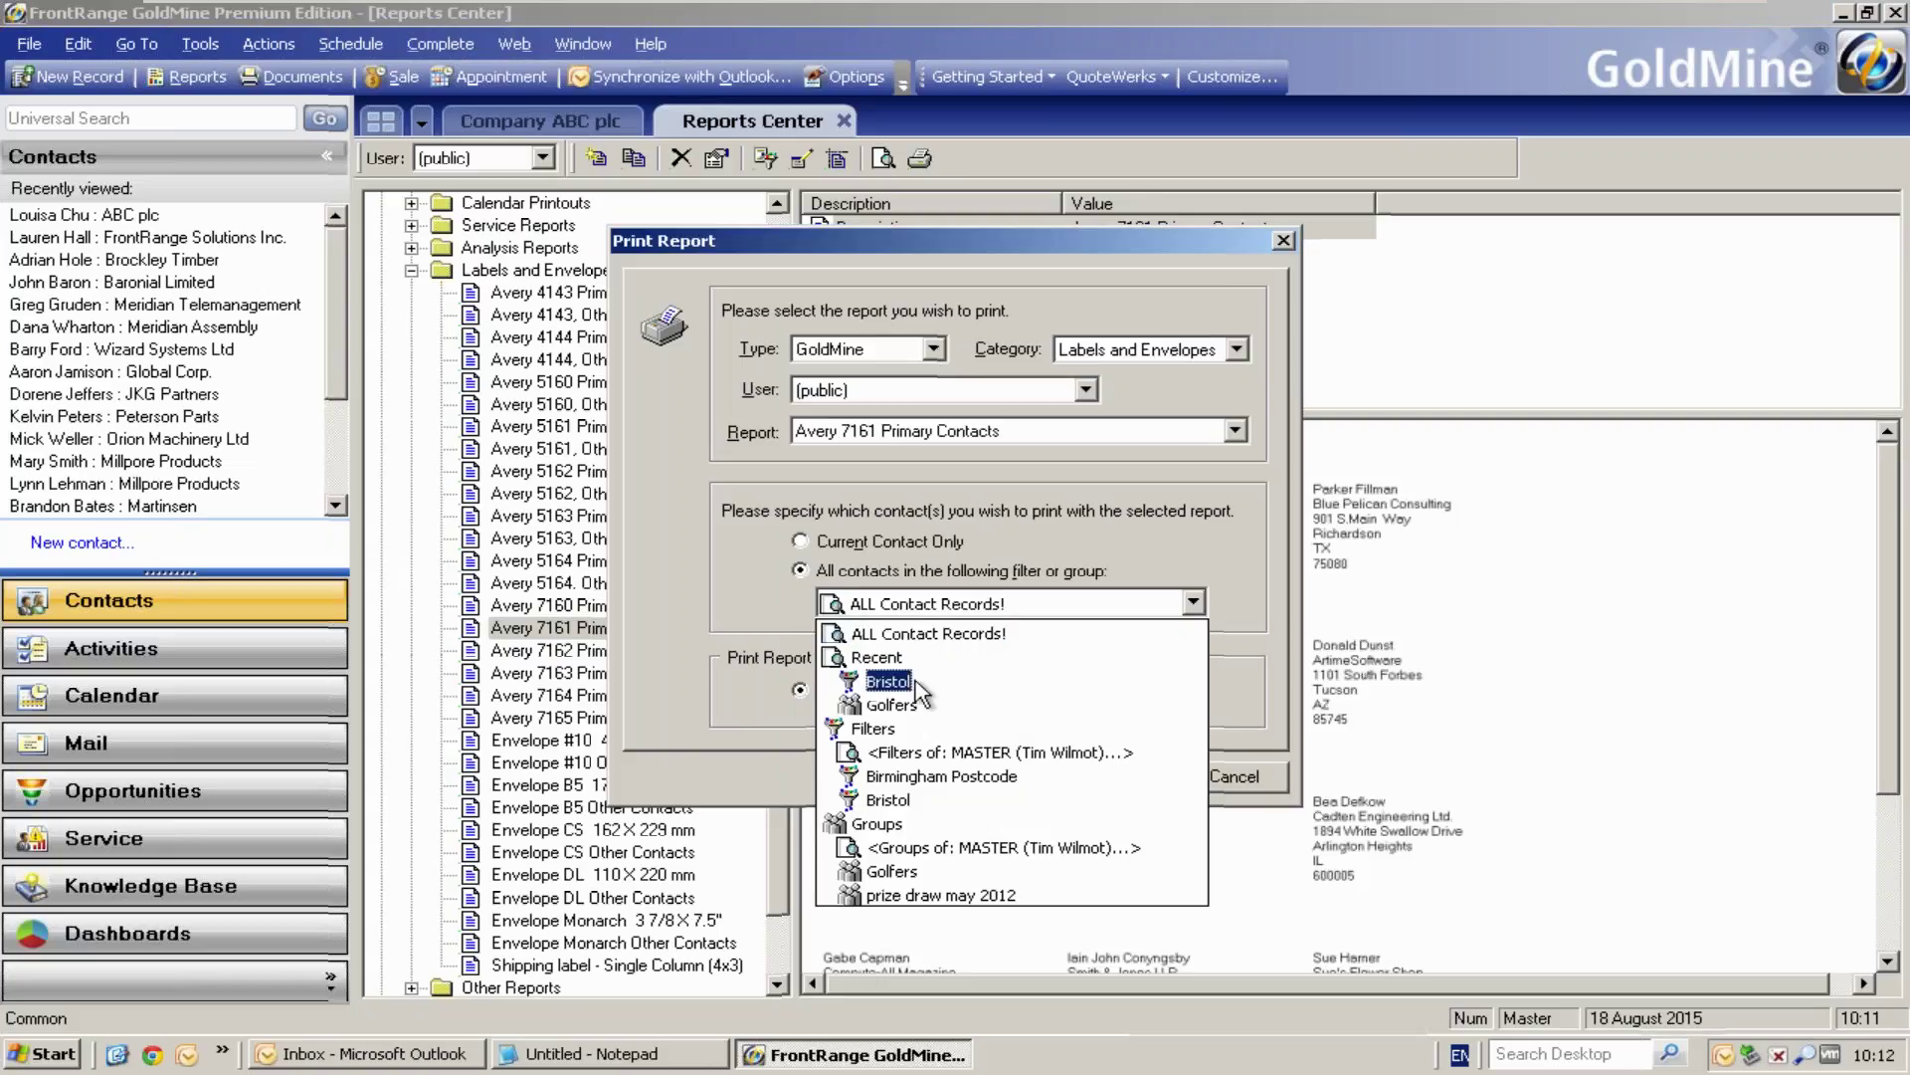
left_click(889, 682)
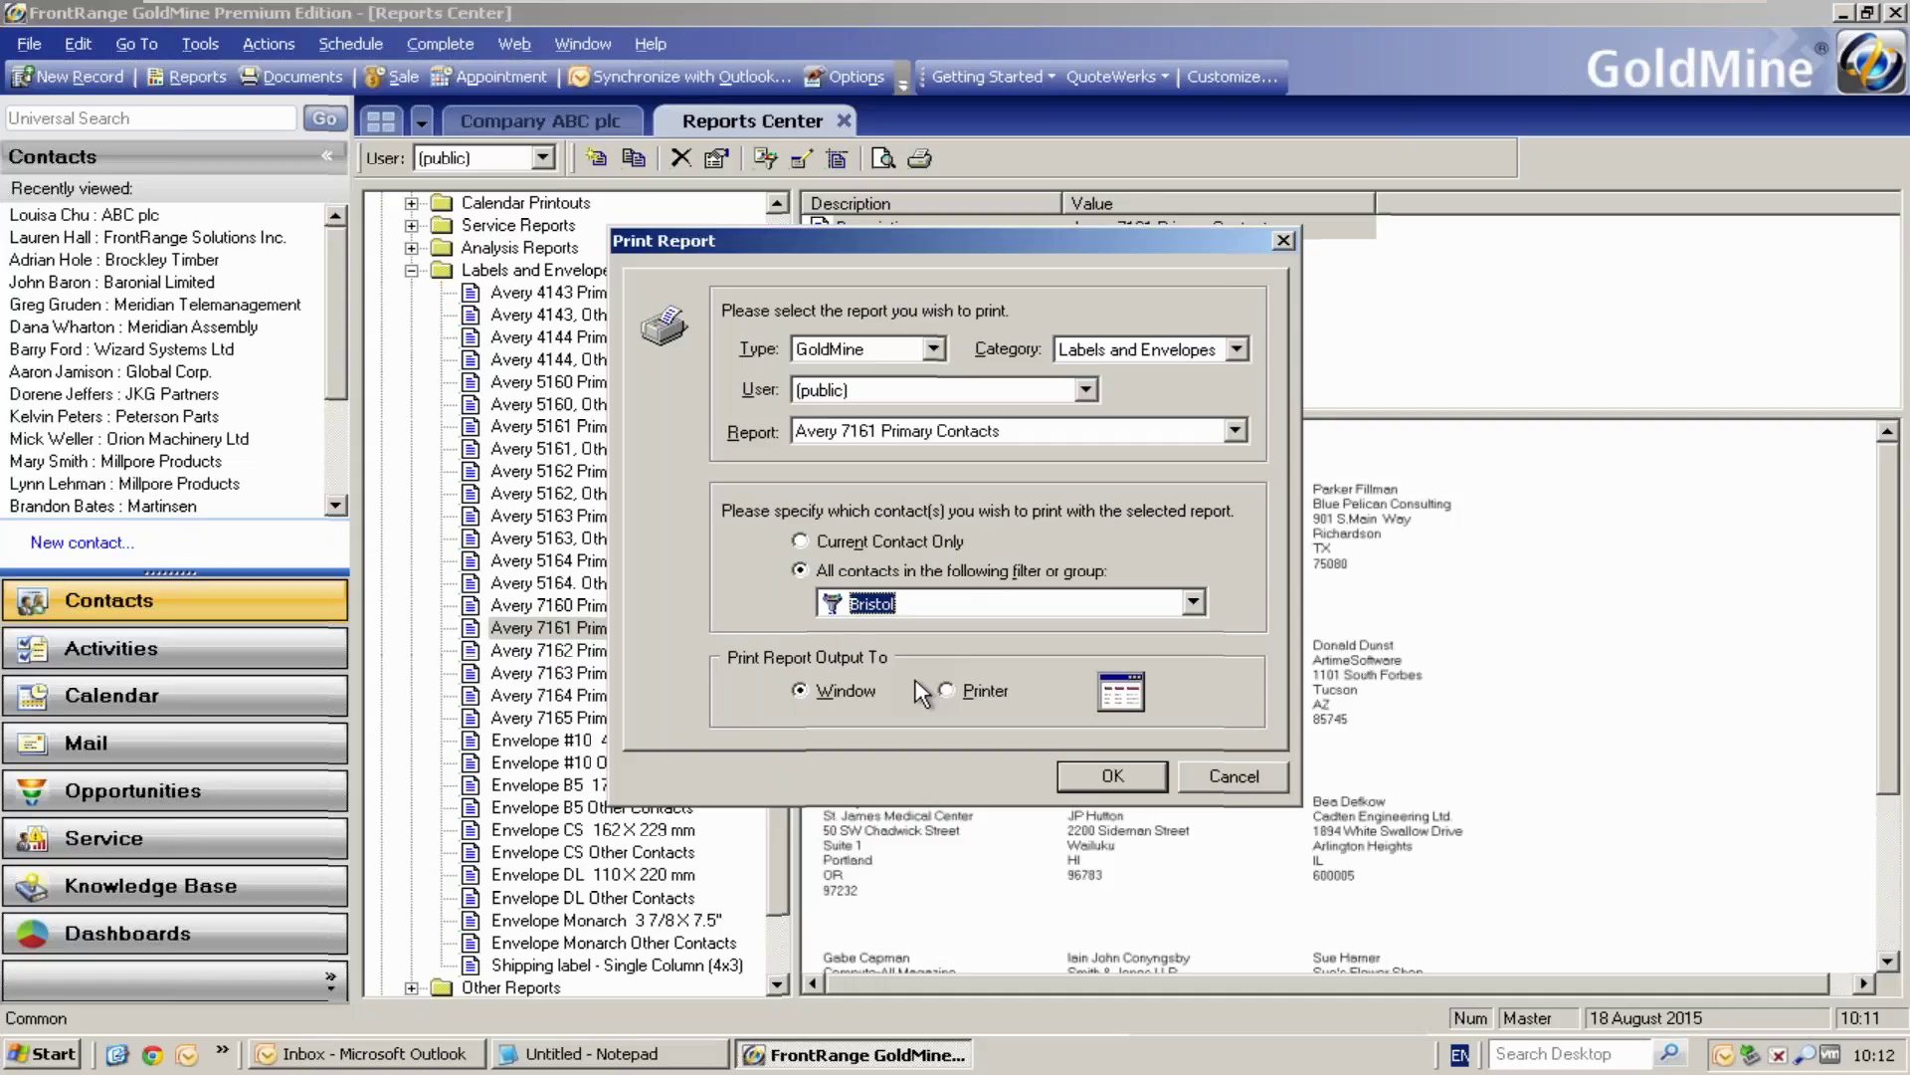
left_click(1089, 772)
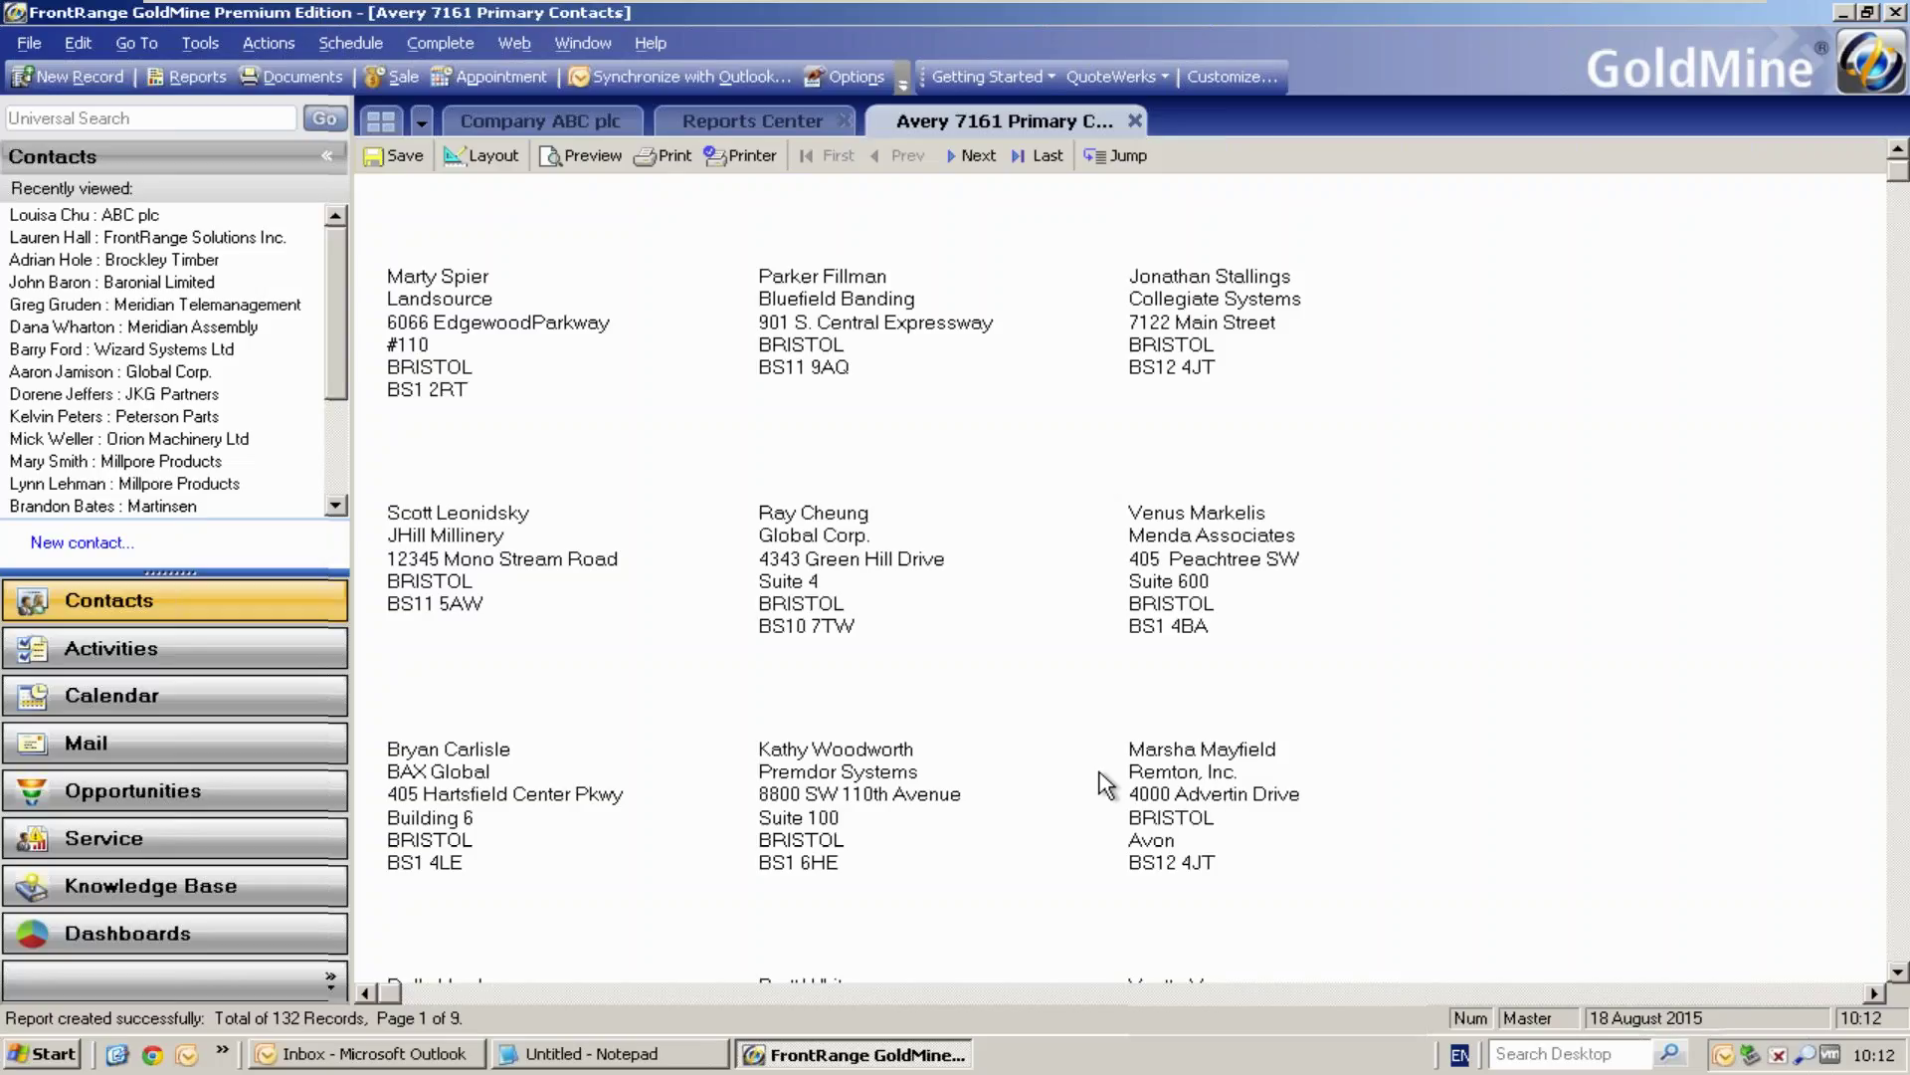
left_click(818, 128)
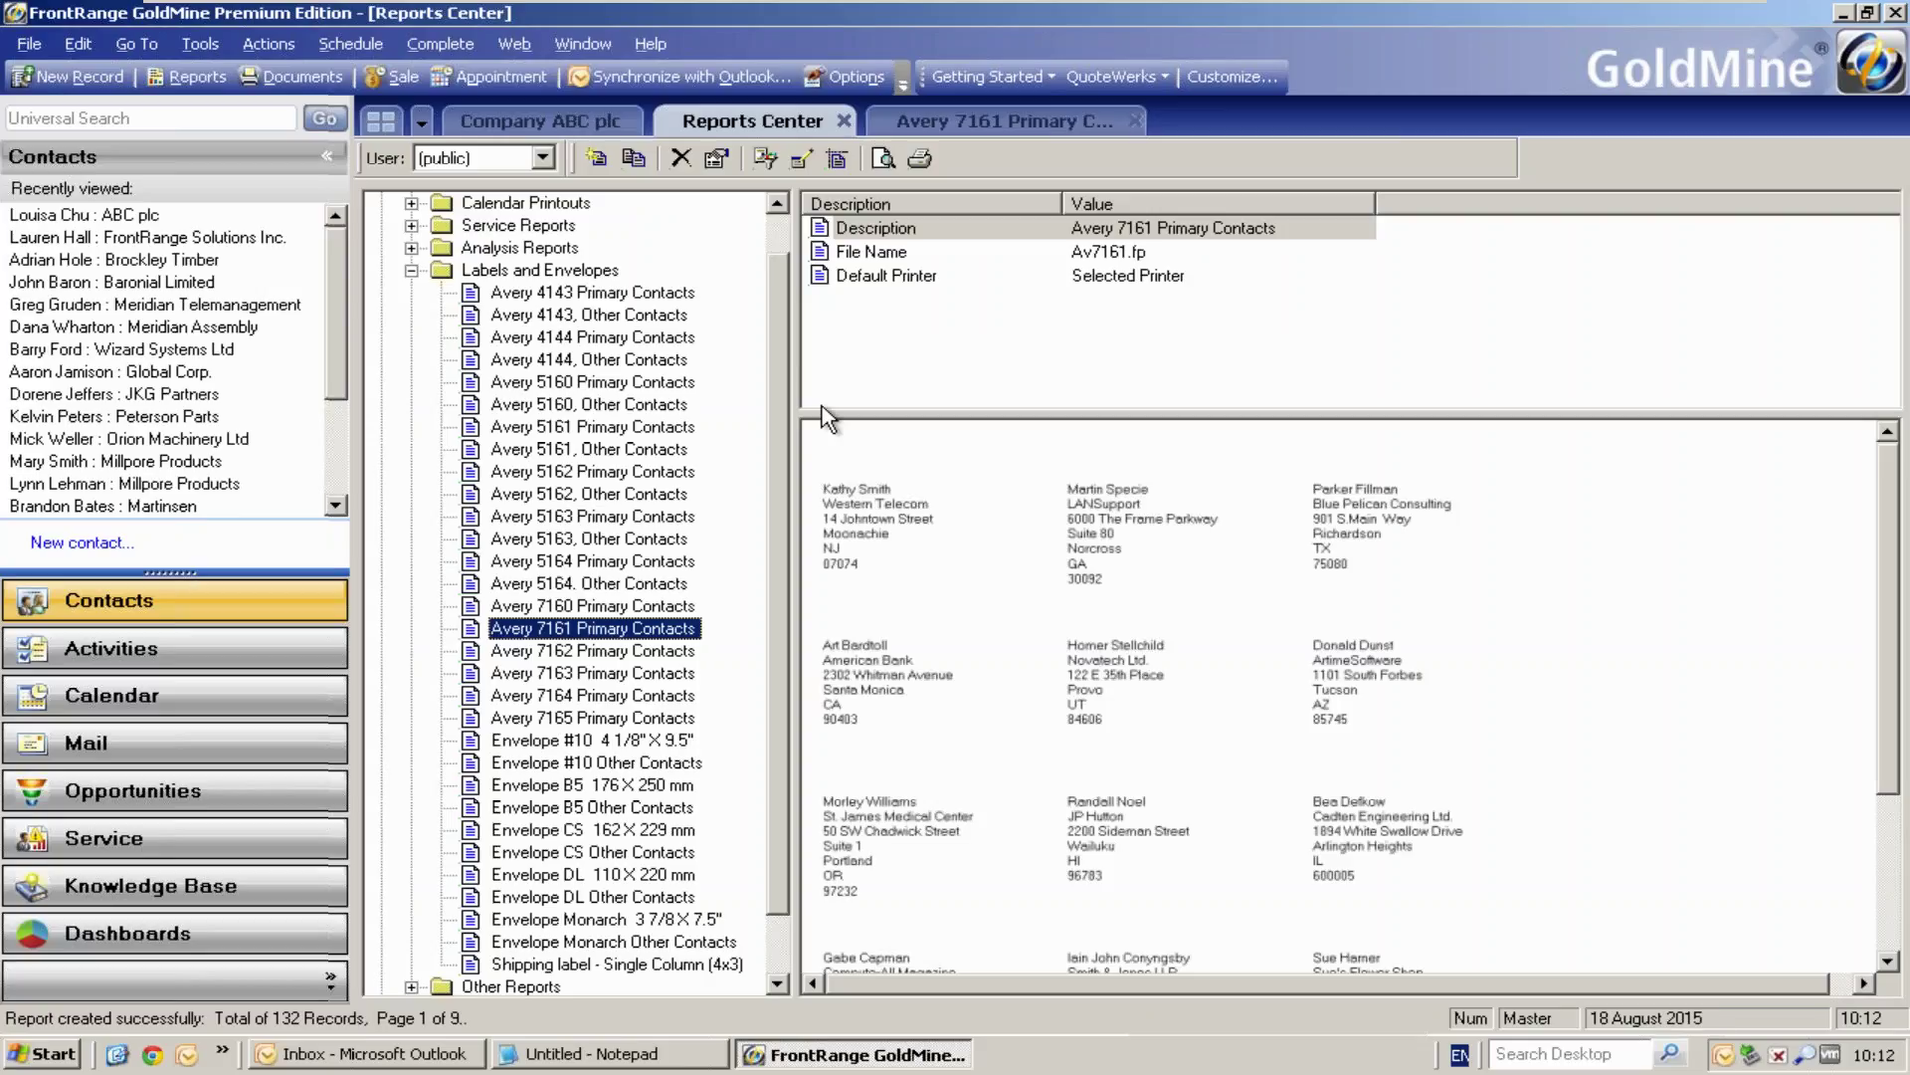
Exit full-screen mode so the Windows Server 2003 VM with GoldMine runs in a VMware window
mouse_move(654, 18)
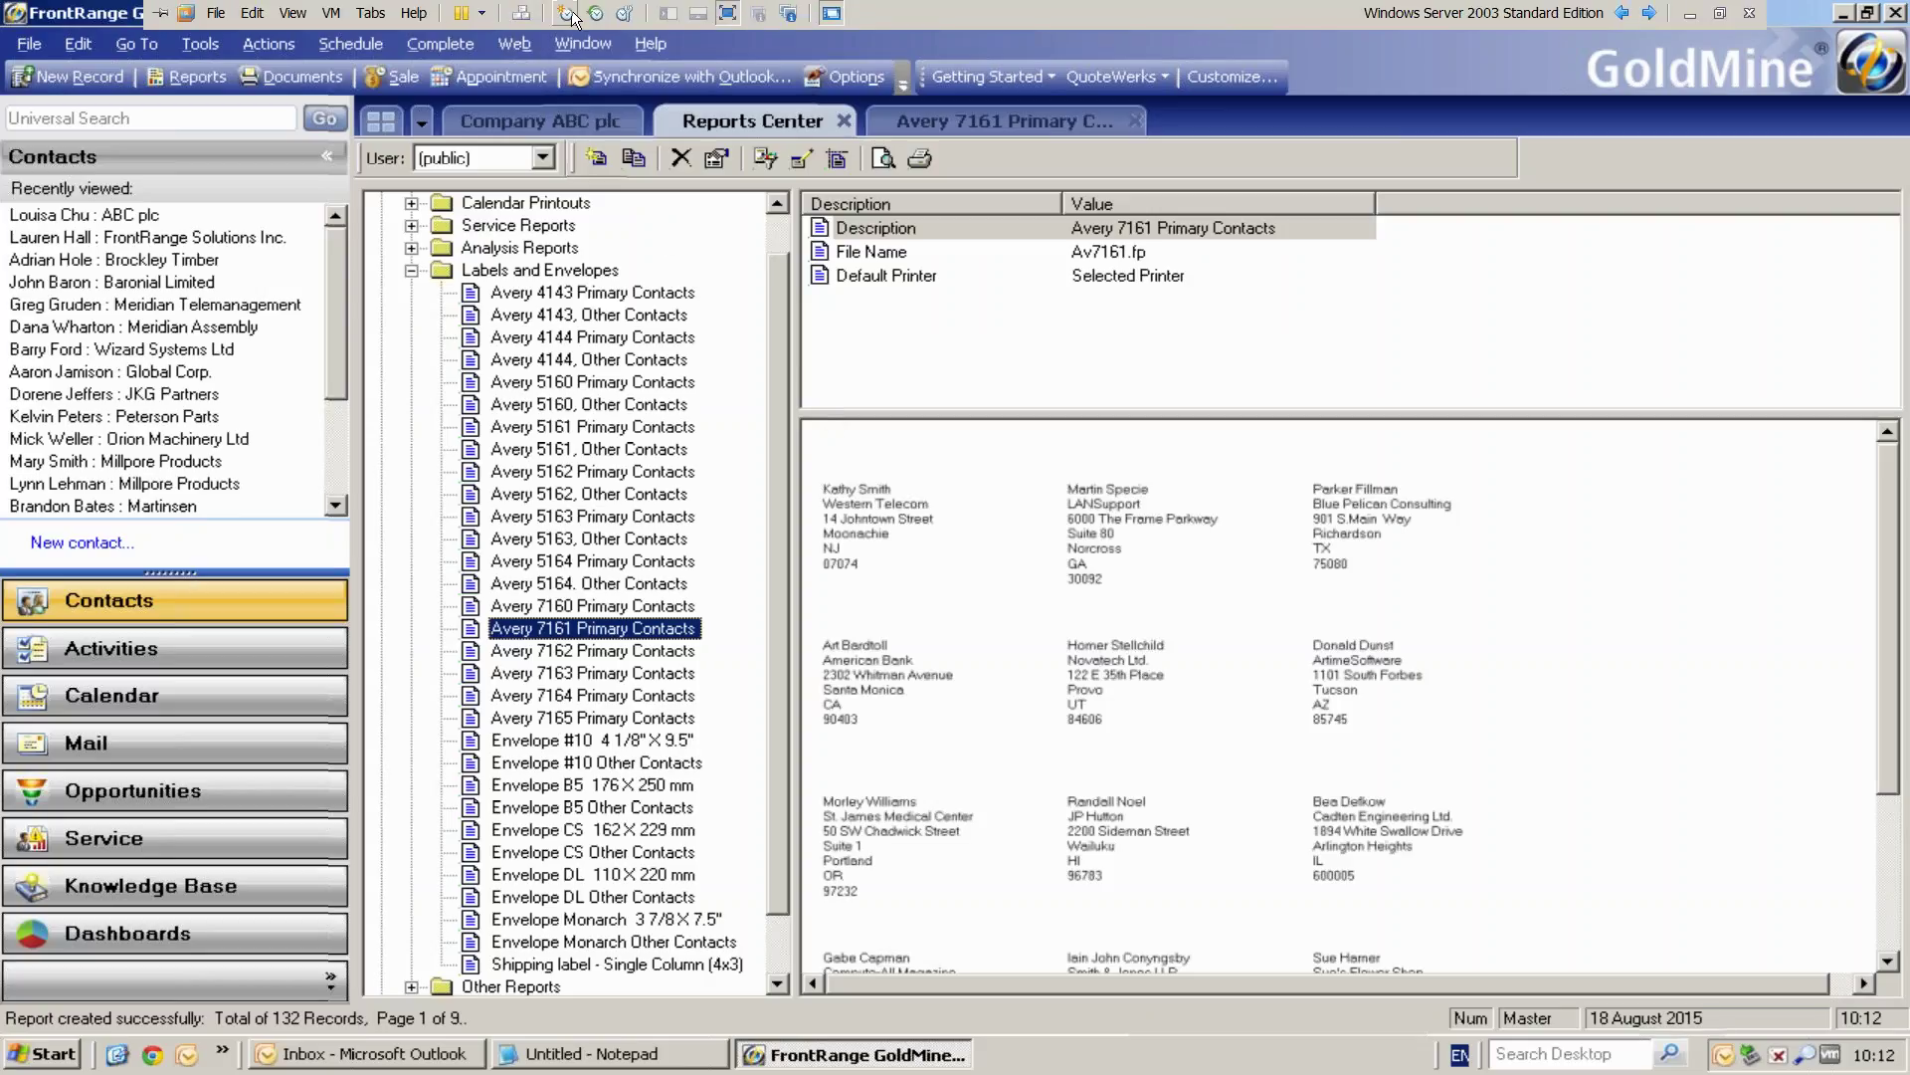
left_click(729, 15)
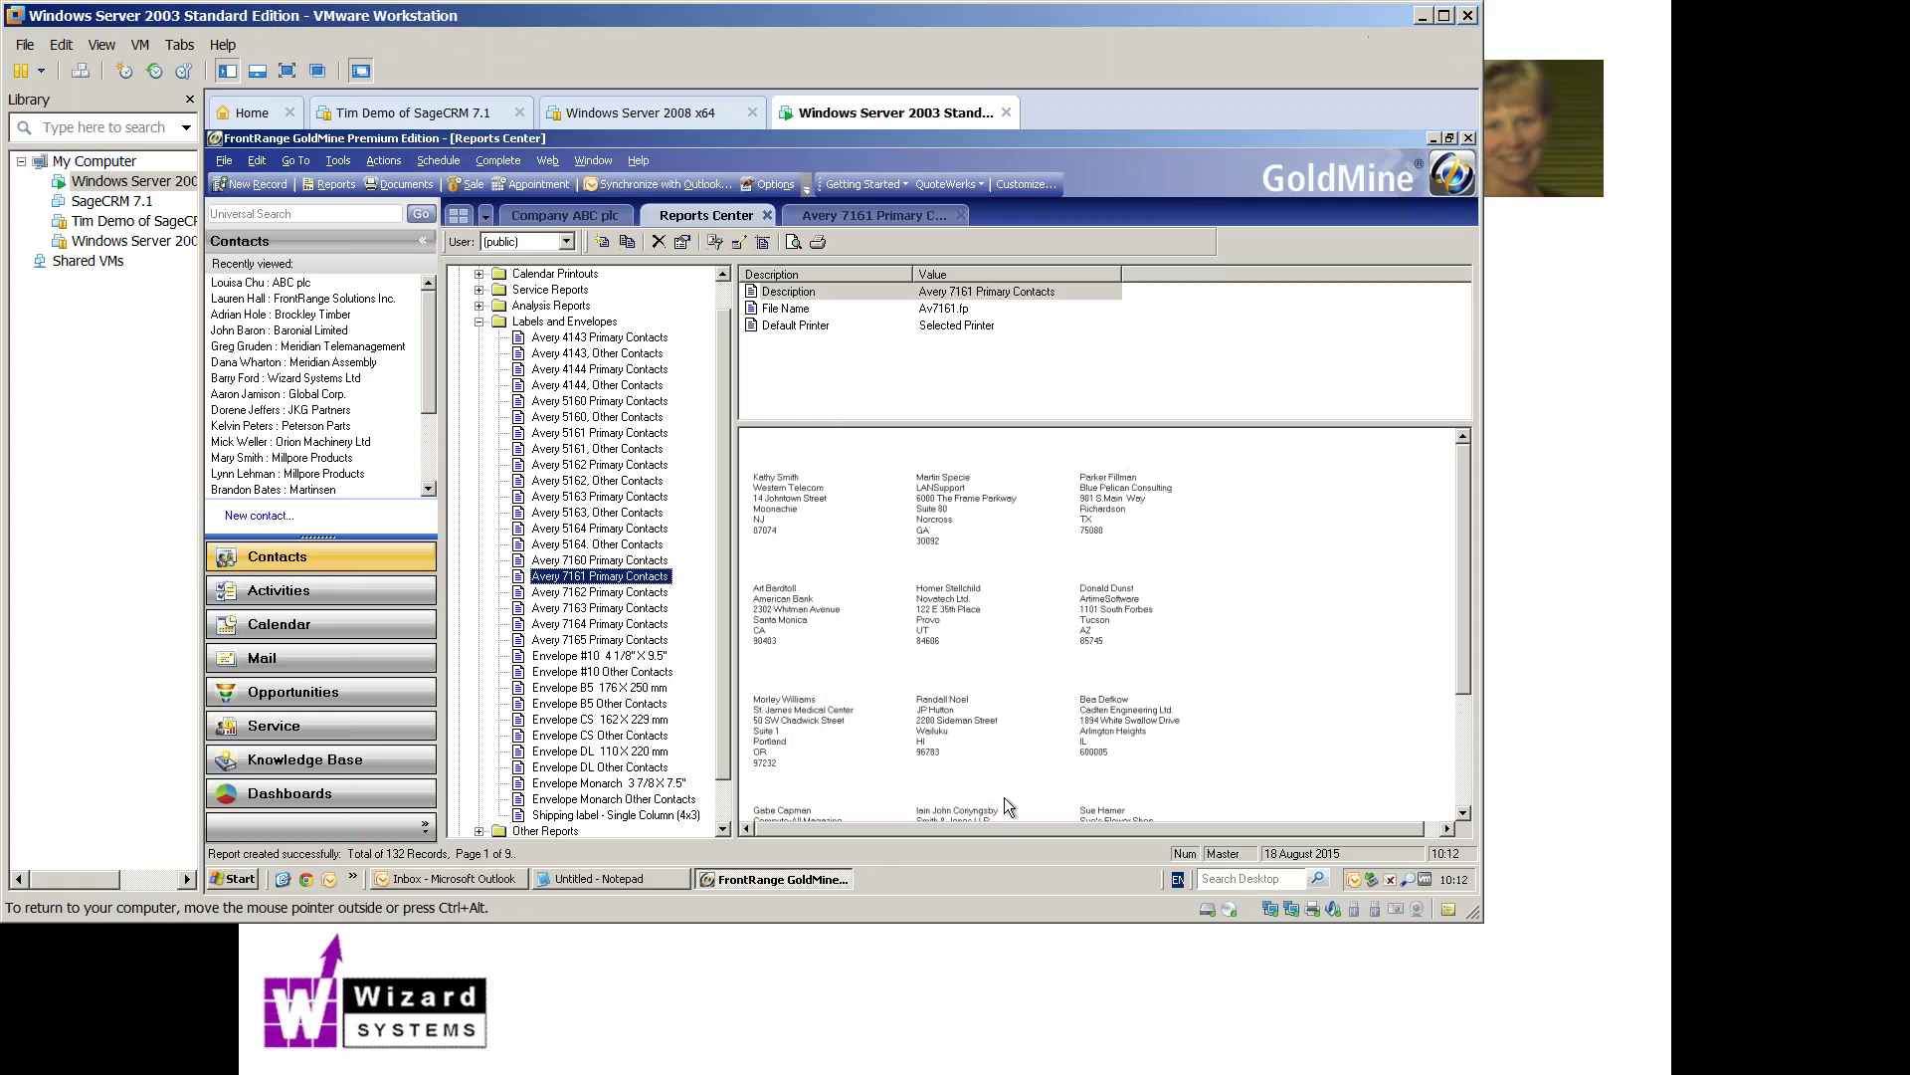
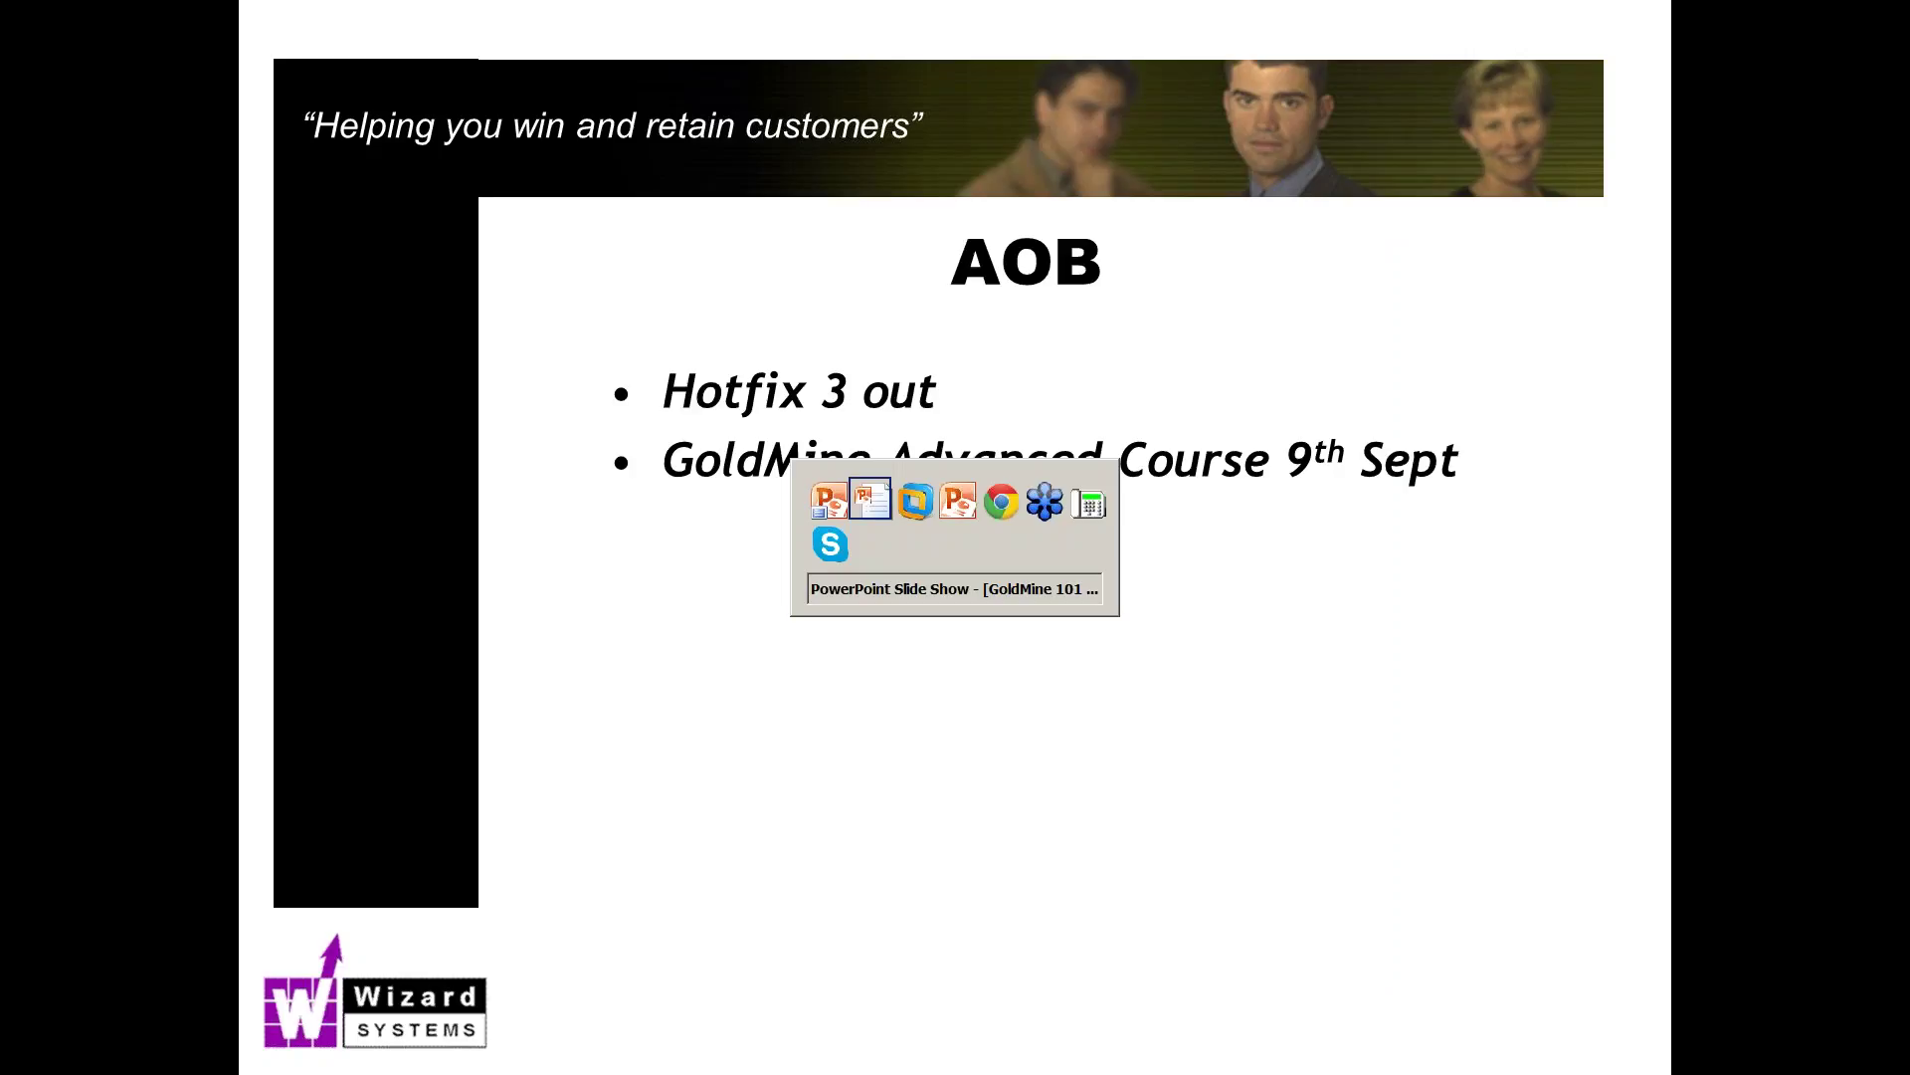
key("alt+Tab")
key("alt+Tab")
key("alt+Tab")
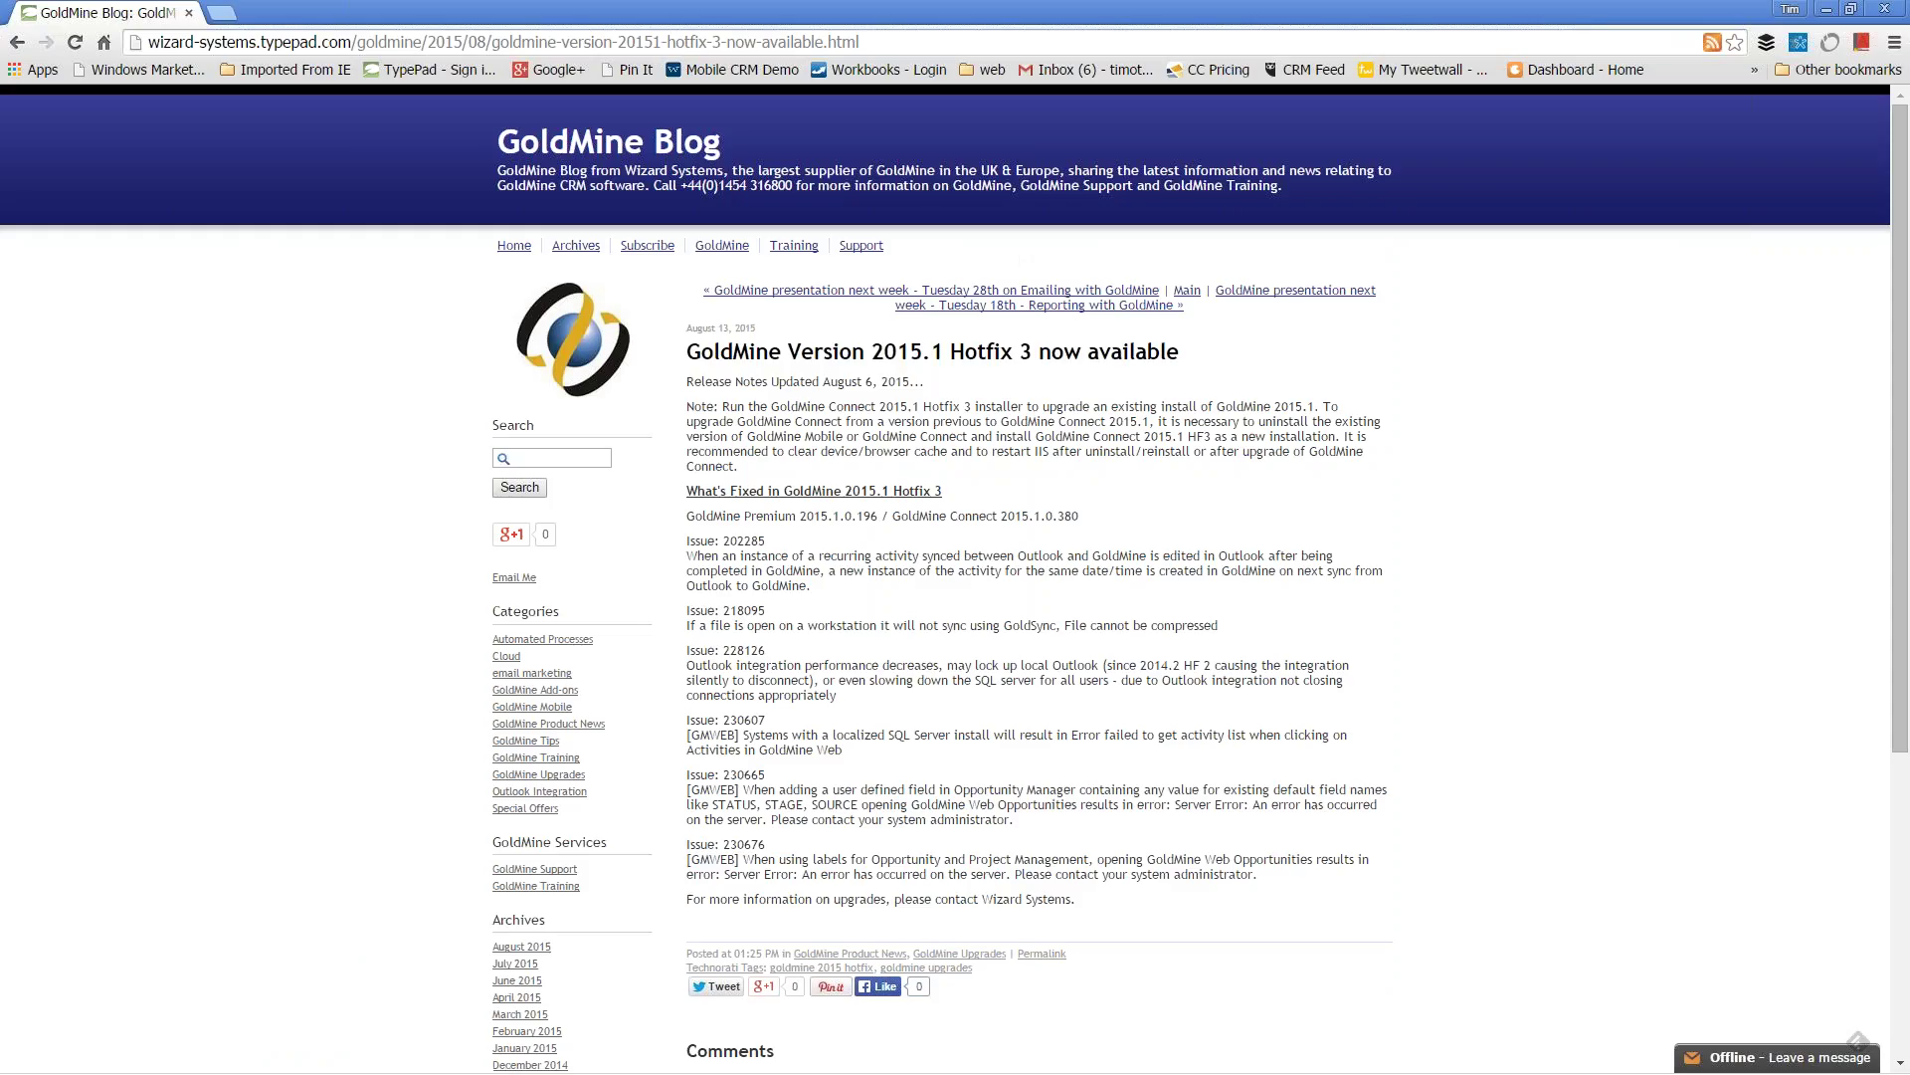